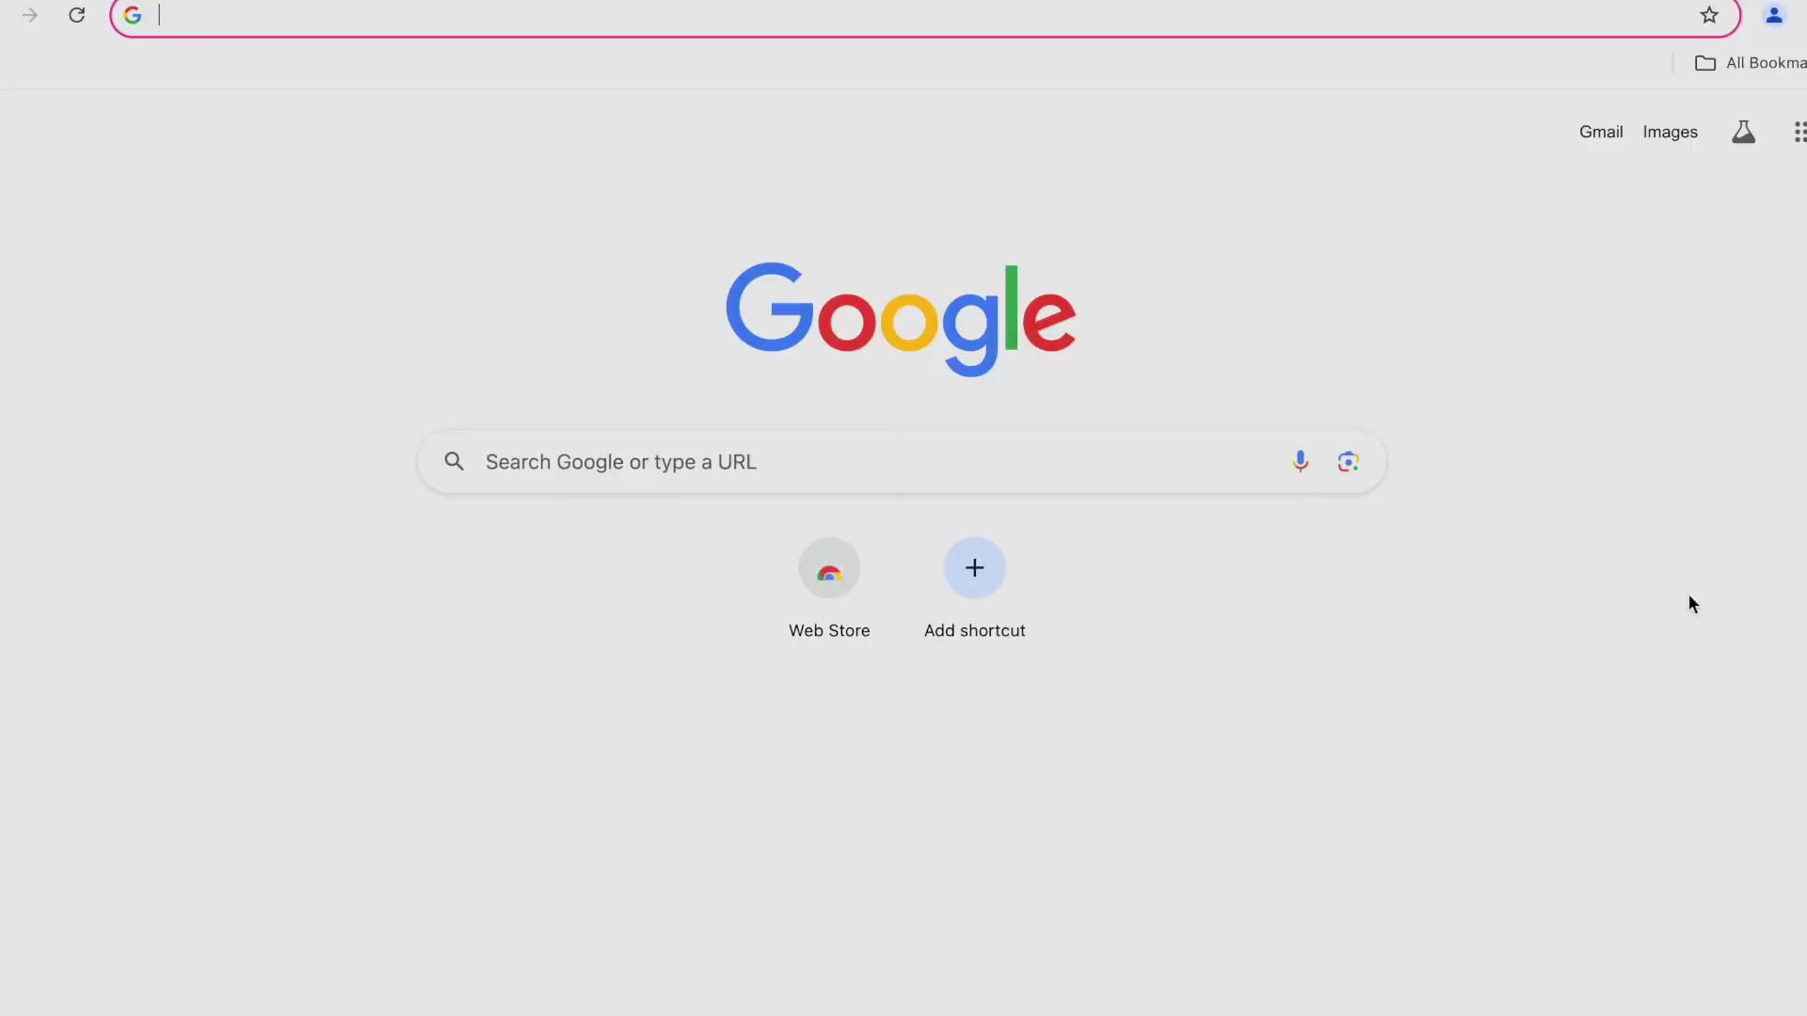
# Start a personal Google Account sign-up from Gmail, then show the signed-in account panel on google.com.
pyautogui.click(1612, 135)
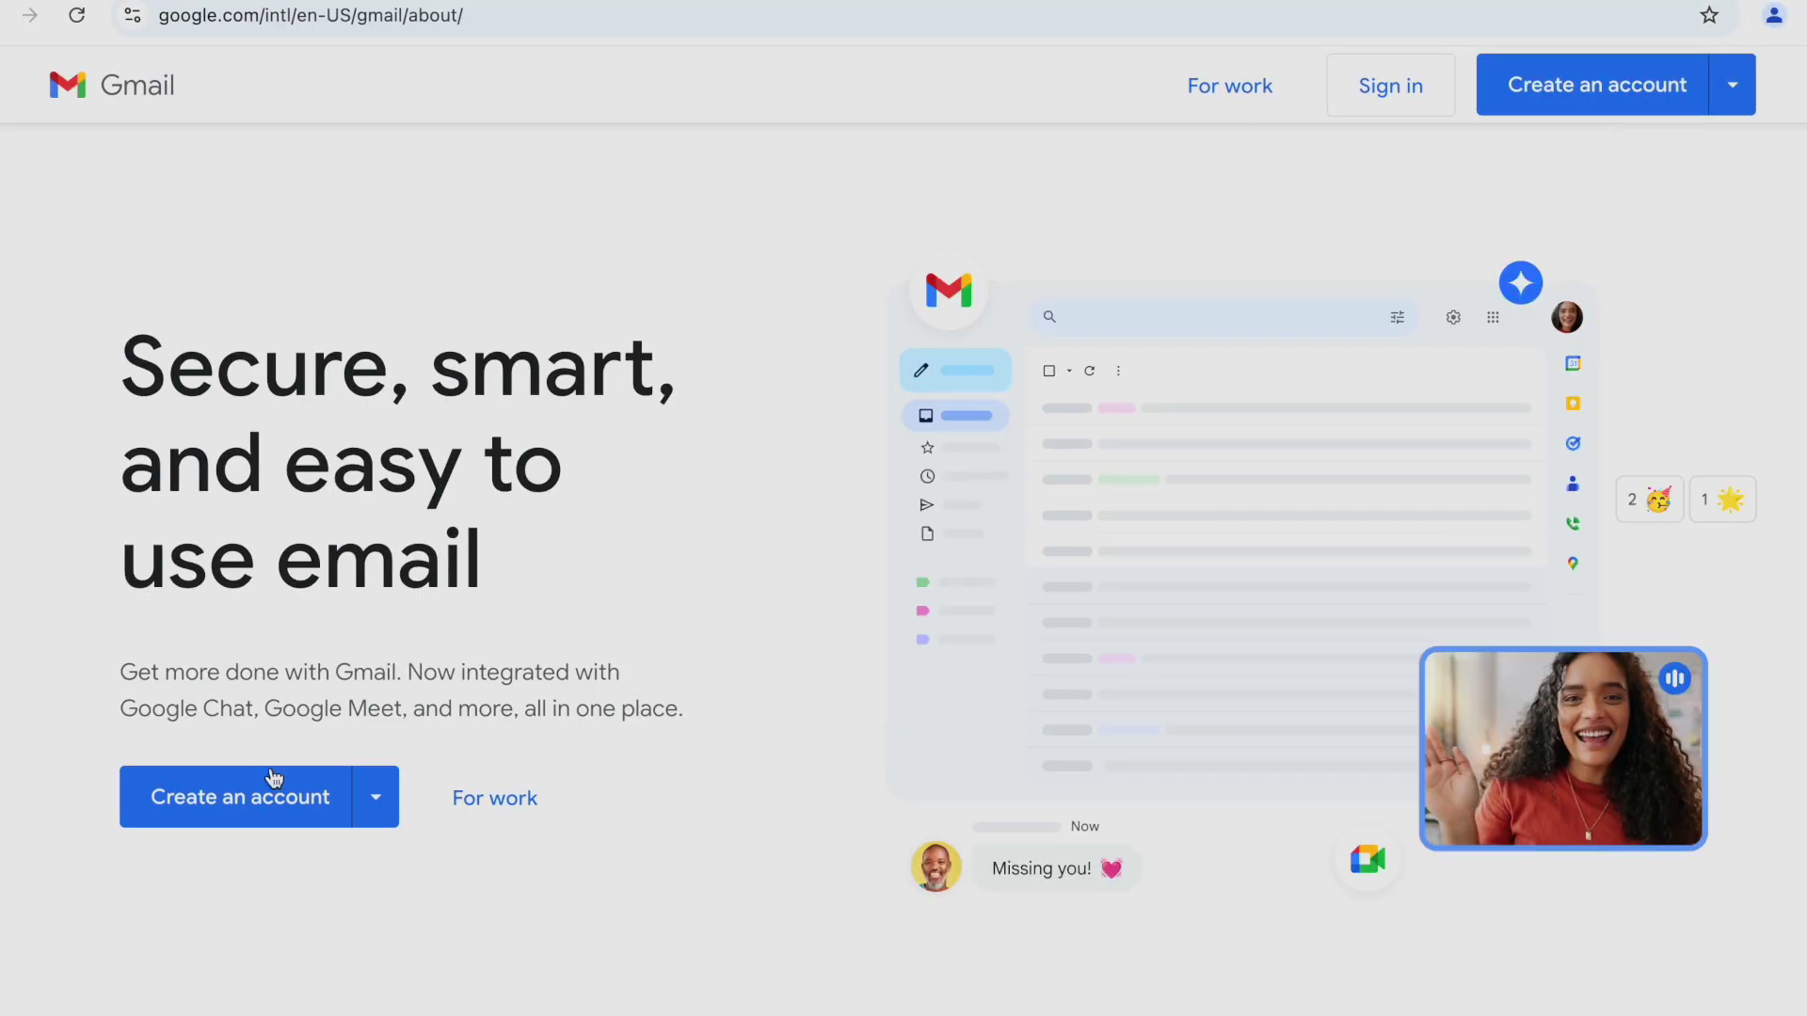
pyautogui.click(262, 806)
pyautogui.click(256, 856)
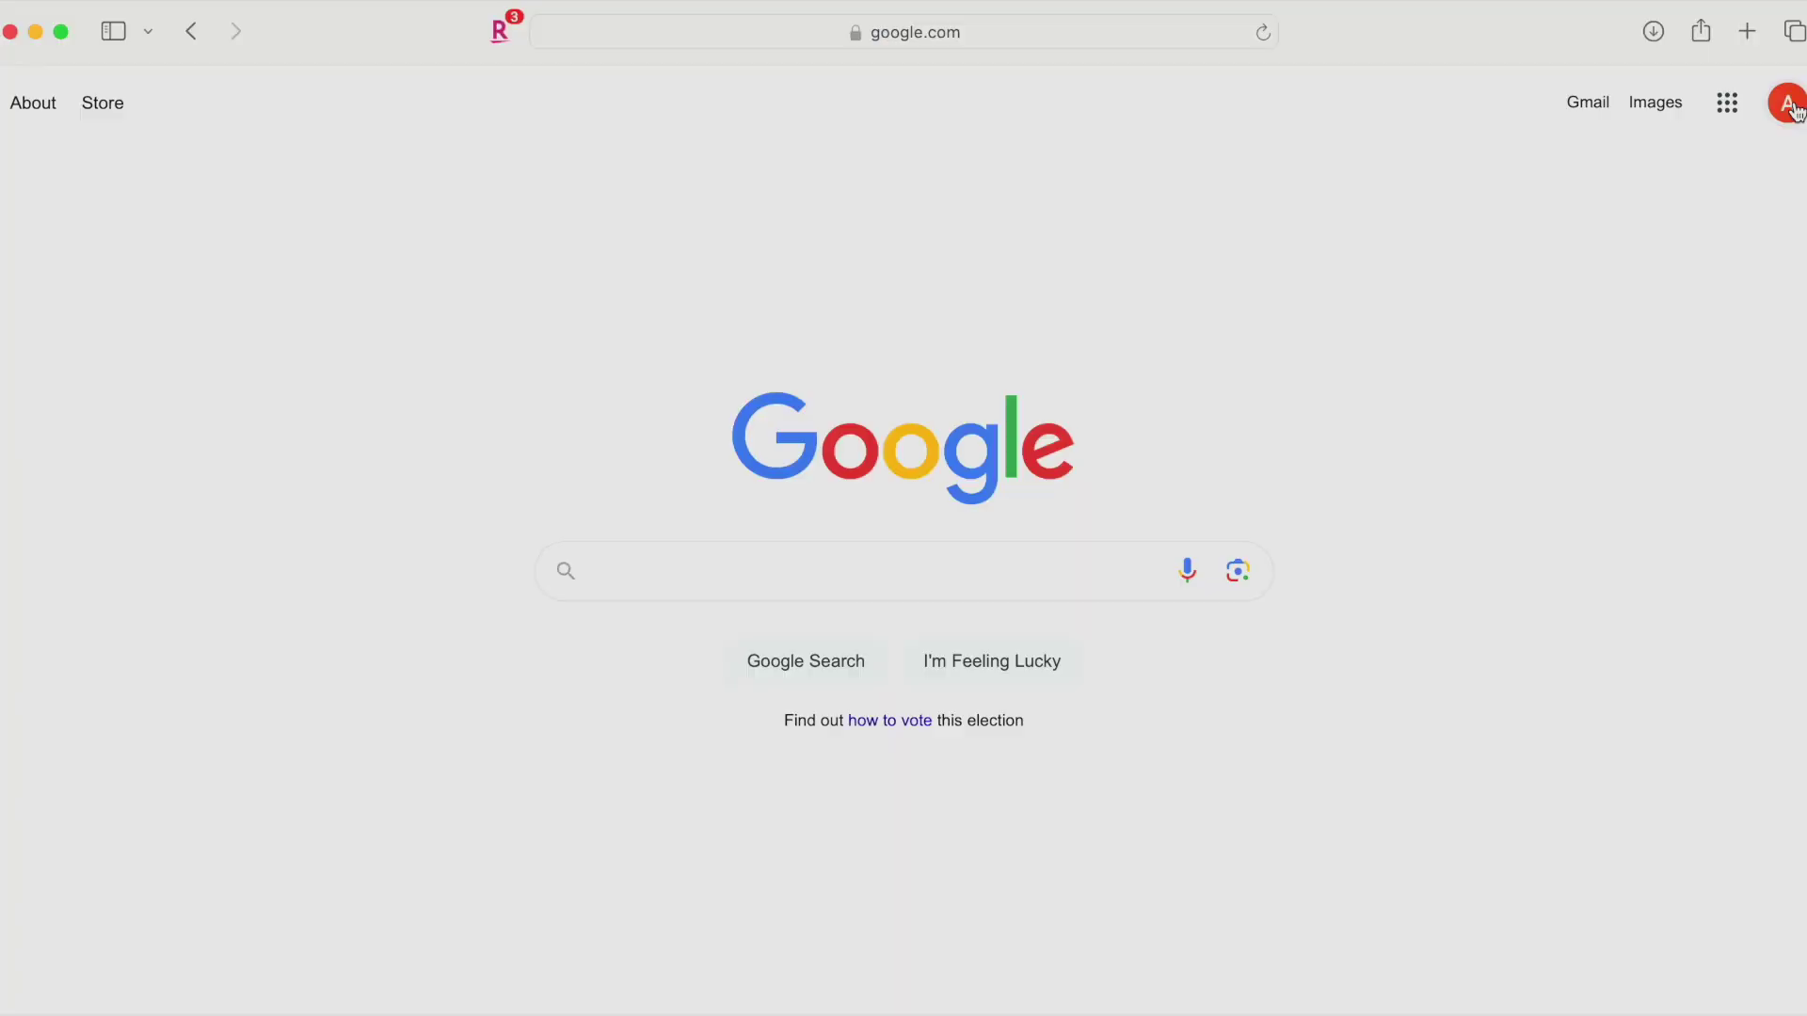
pyautogui.click(1788, 103)
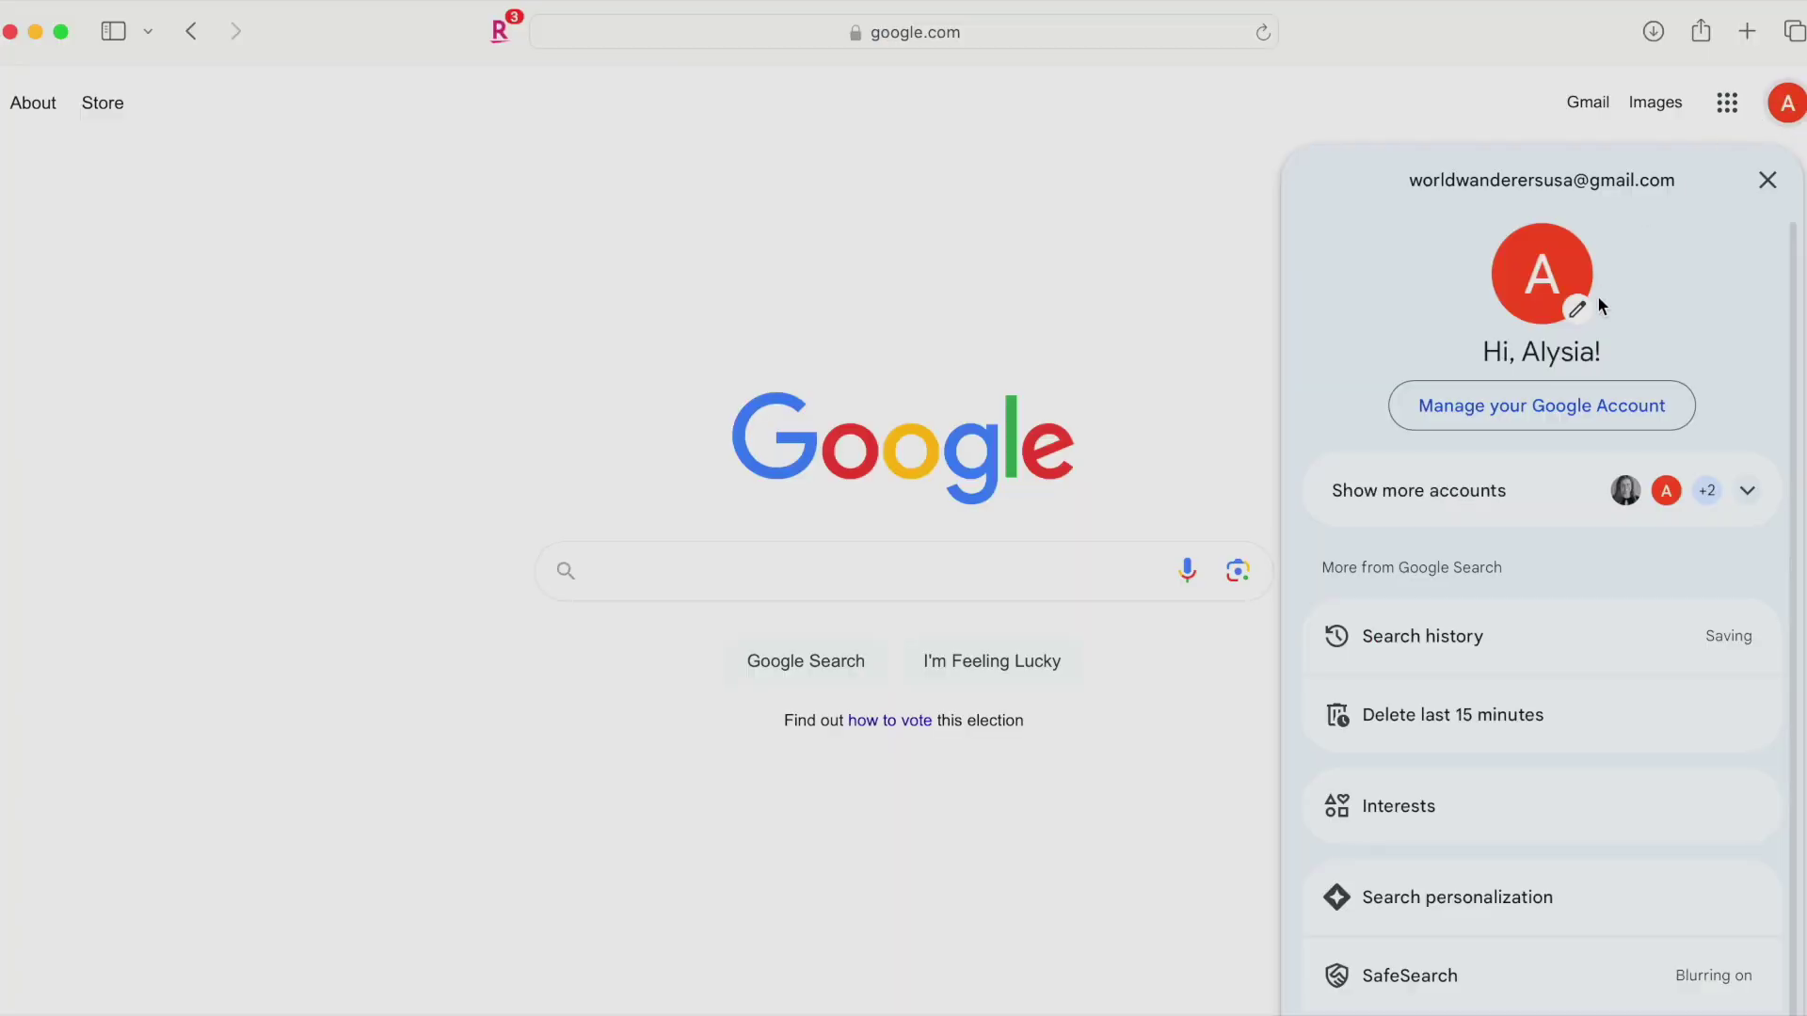
# Close the account panel, search Google for 'google maps' and open Google Maps.
pyautogui.click(1226, 348)
pyautogui.click(1032, 570)
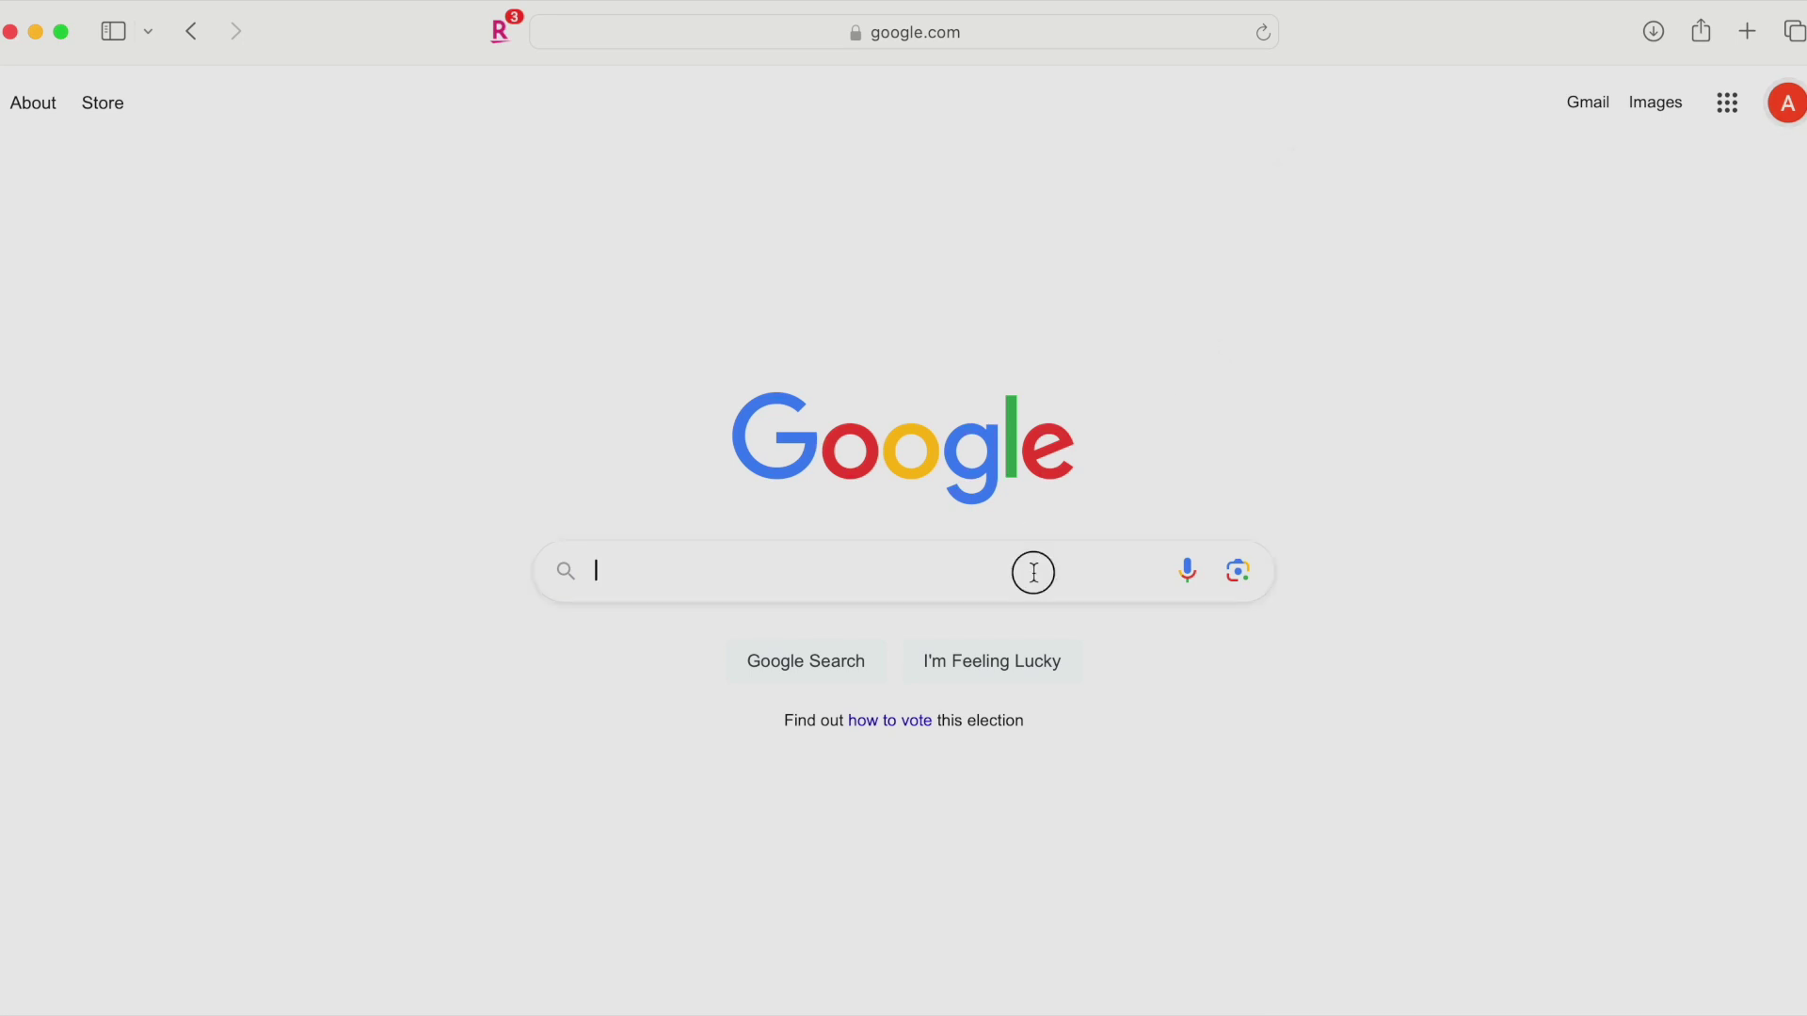
pyautogui.write('google maps')
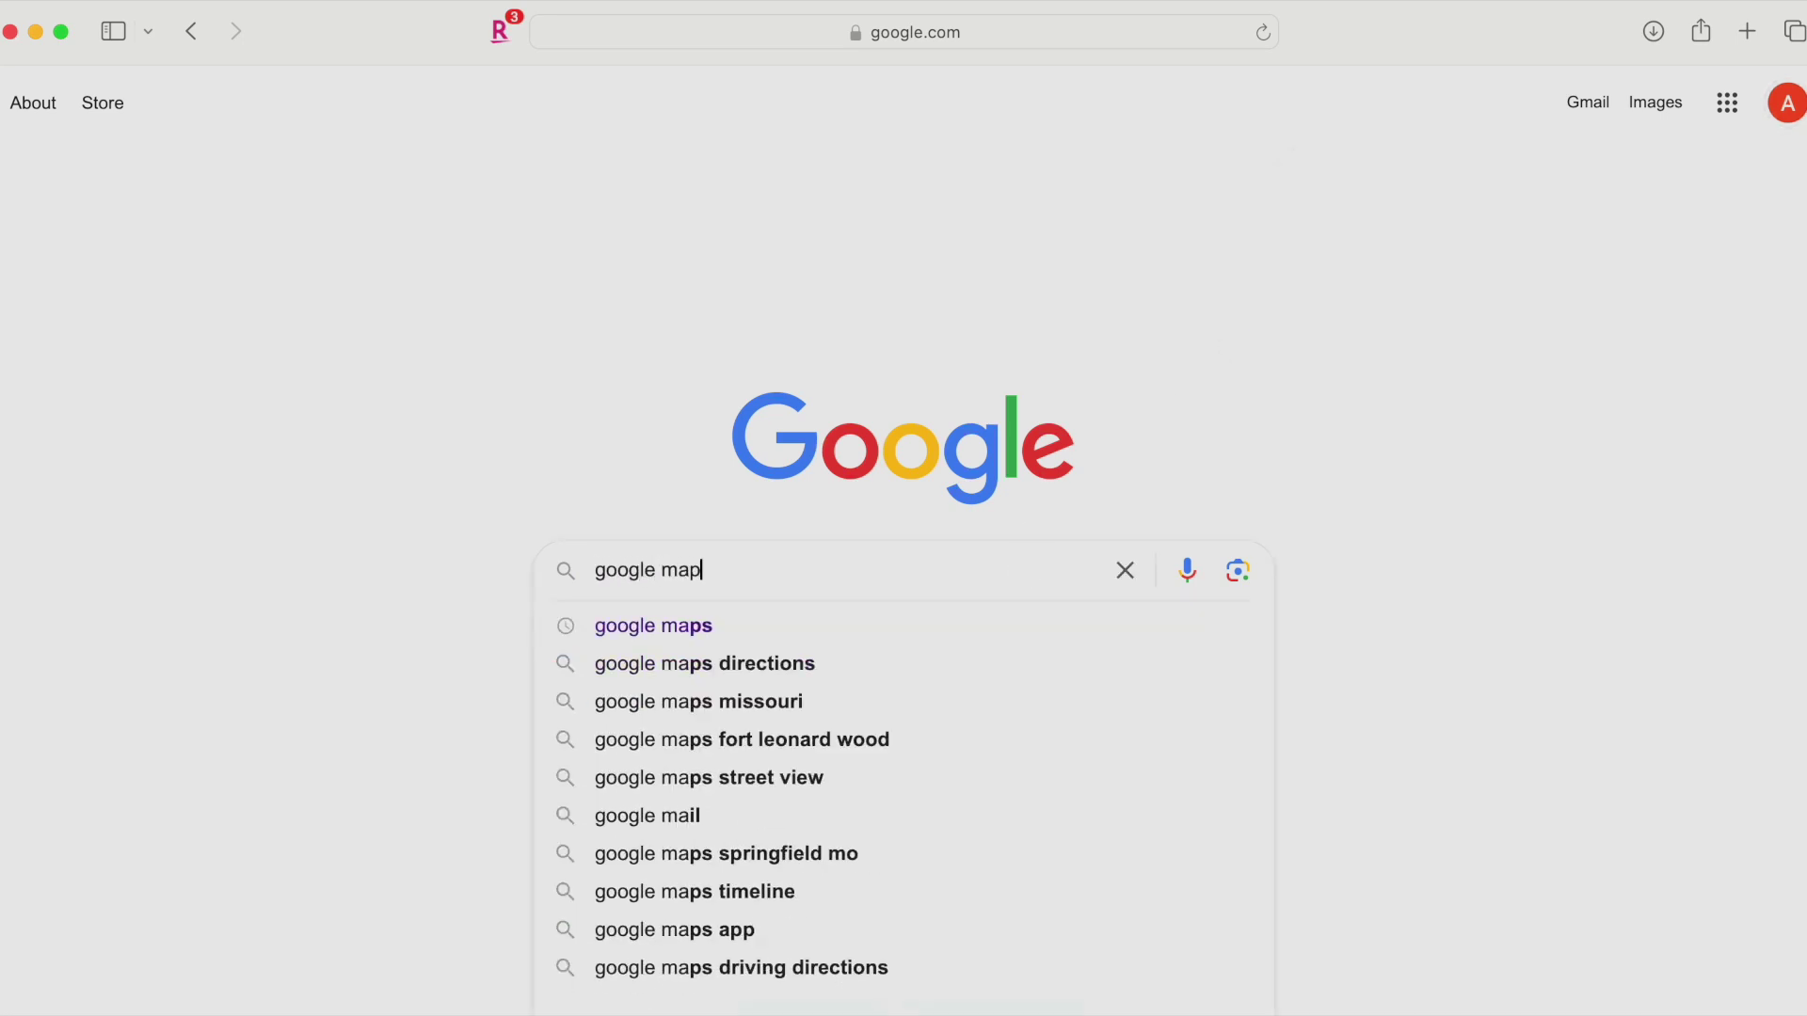
pyautogui.press('Return')
pyautogui.click(337, 348)
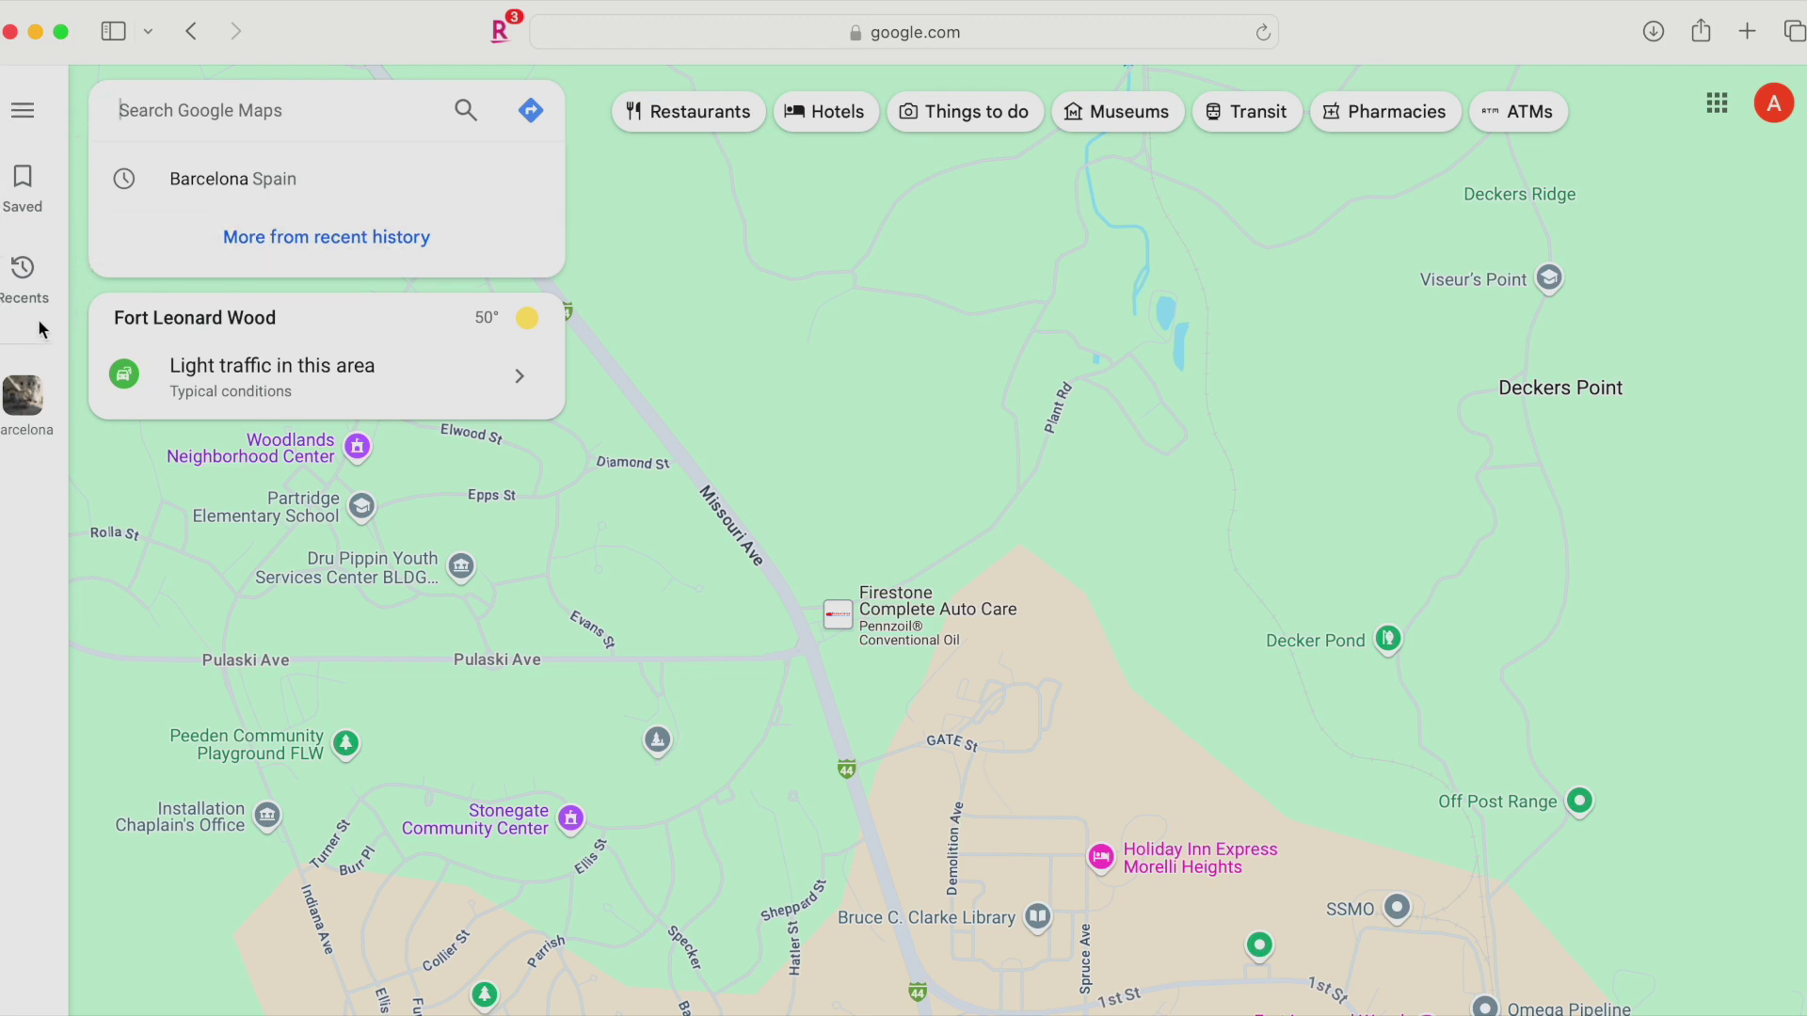
# Create a new private saved list named 'My Travel Bucket List' under Saved lists.
pyautogui.click(25, 188)
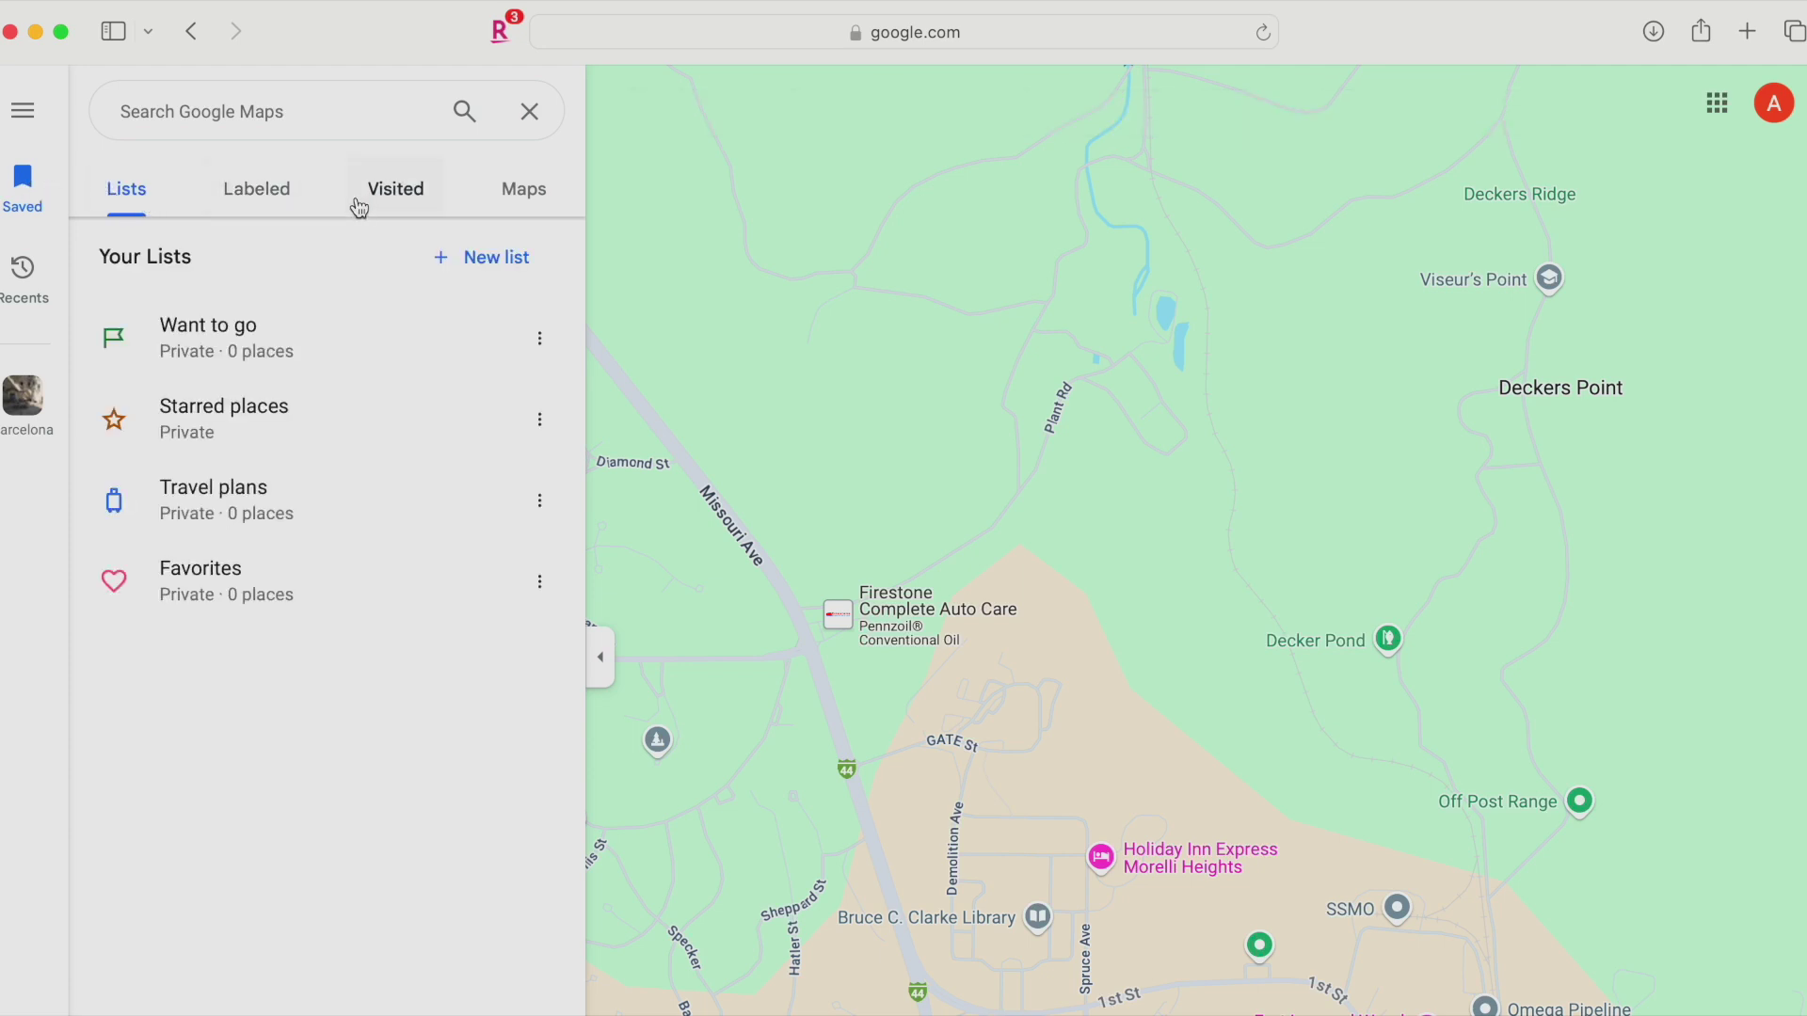
pyautogui.click(520, 187)
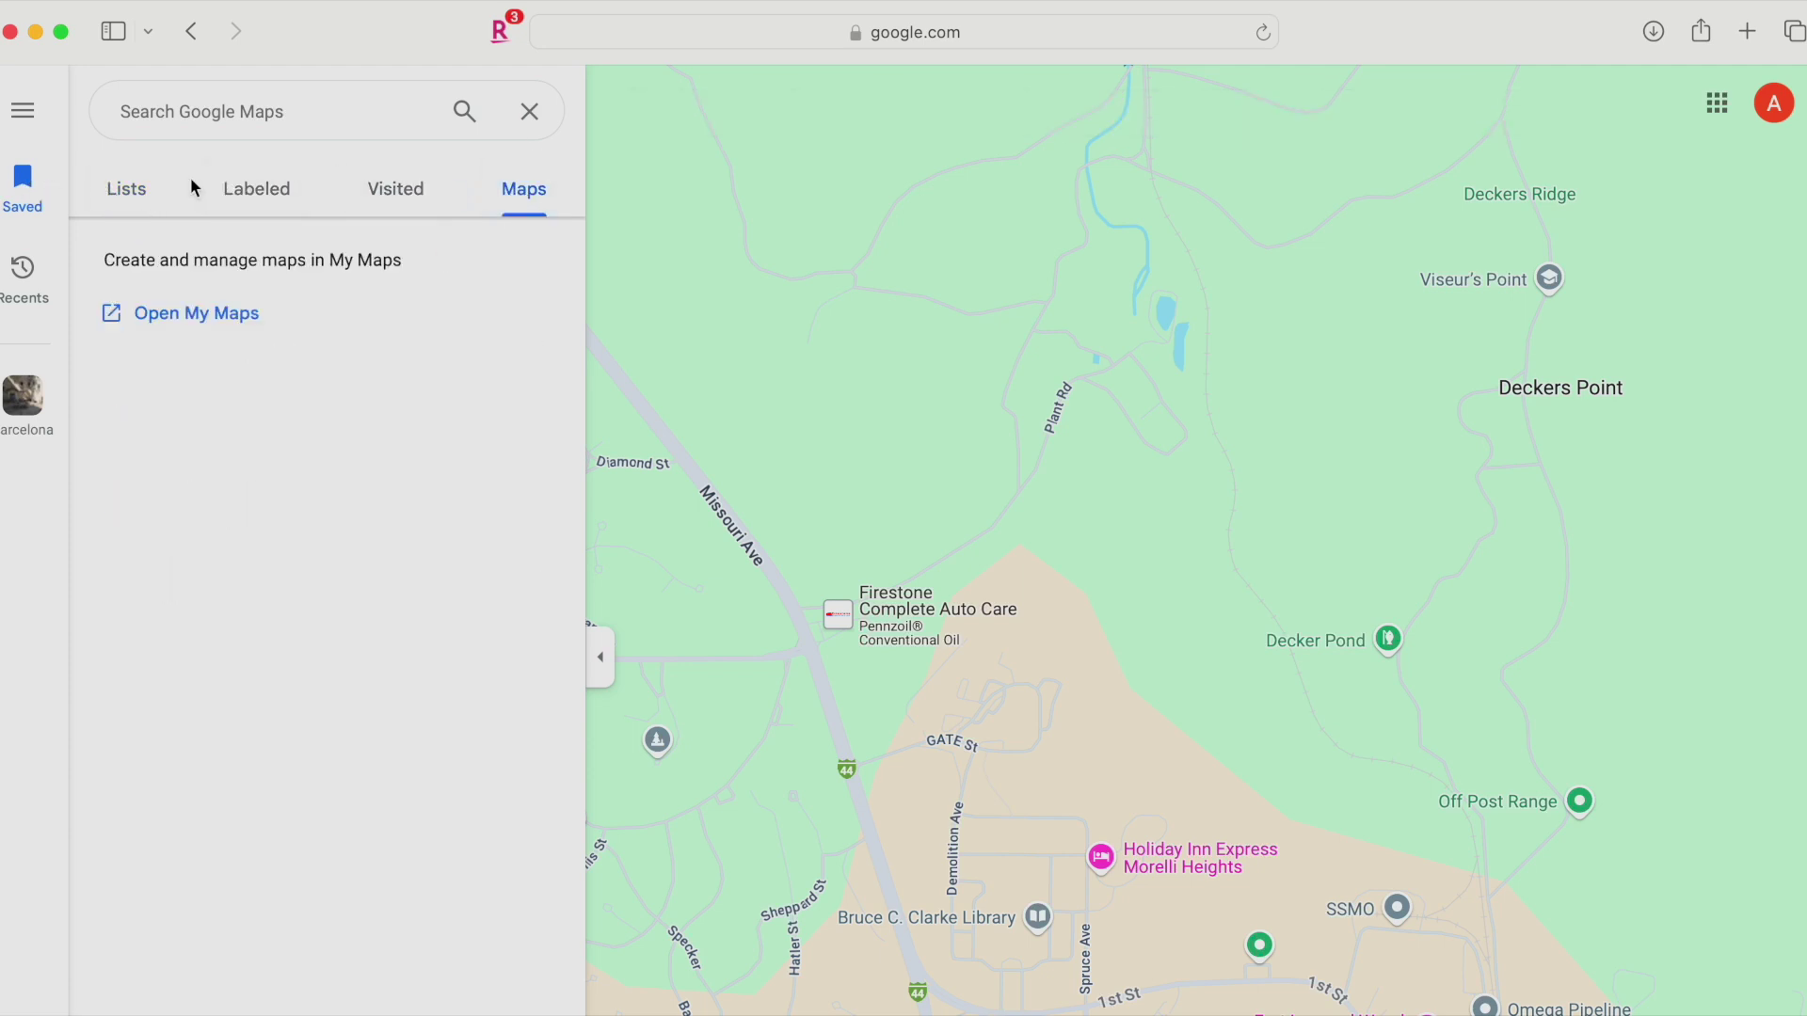
pyautogui.click(138, 196)
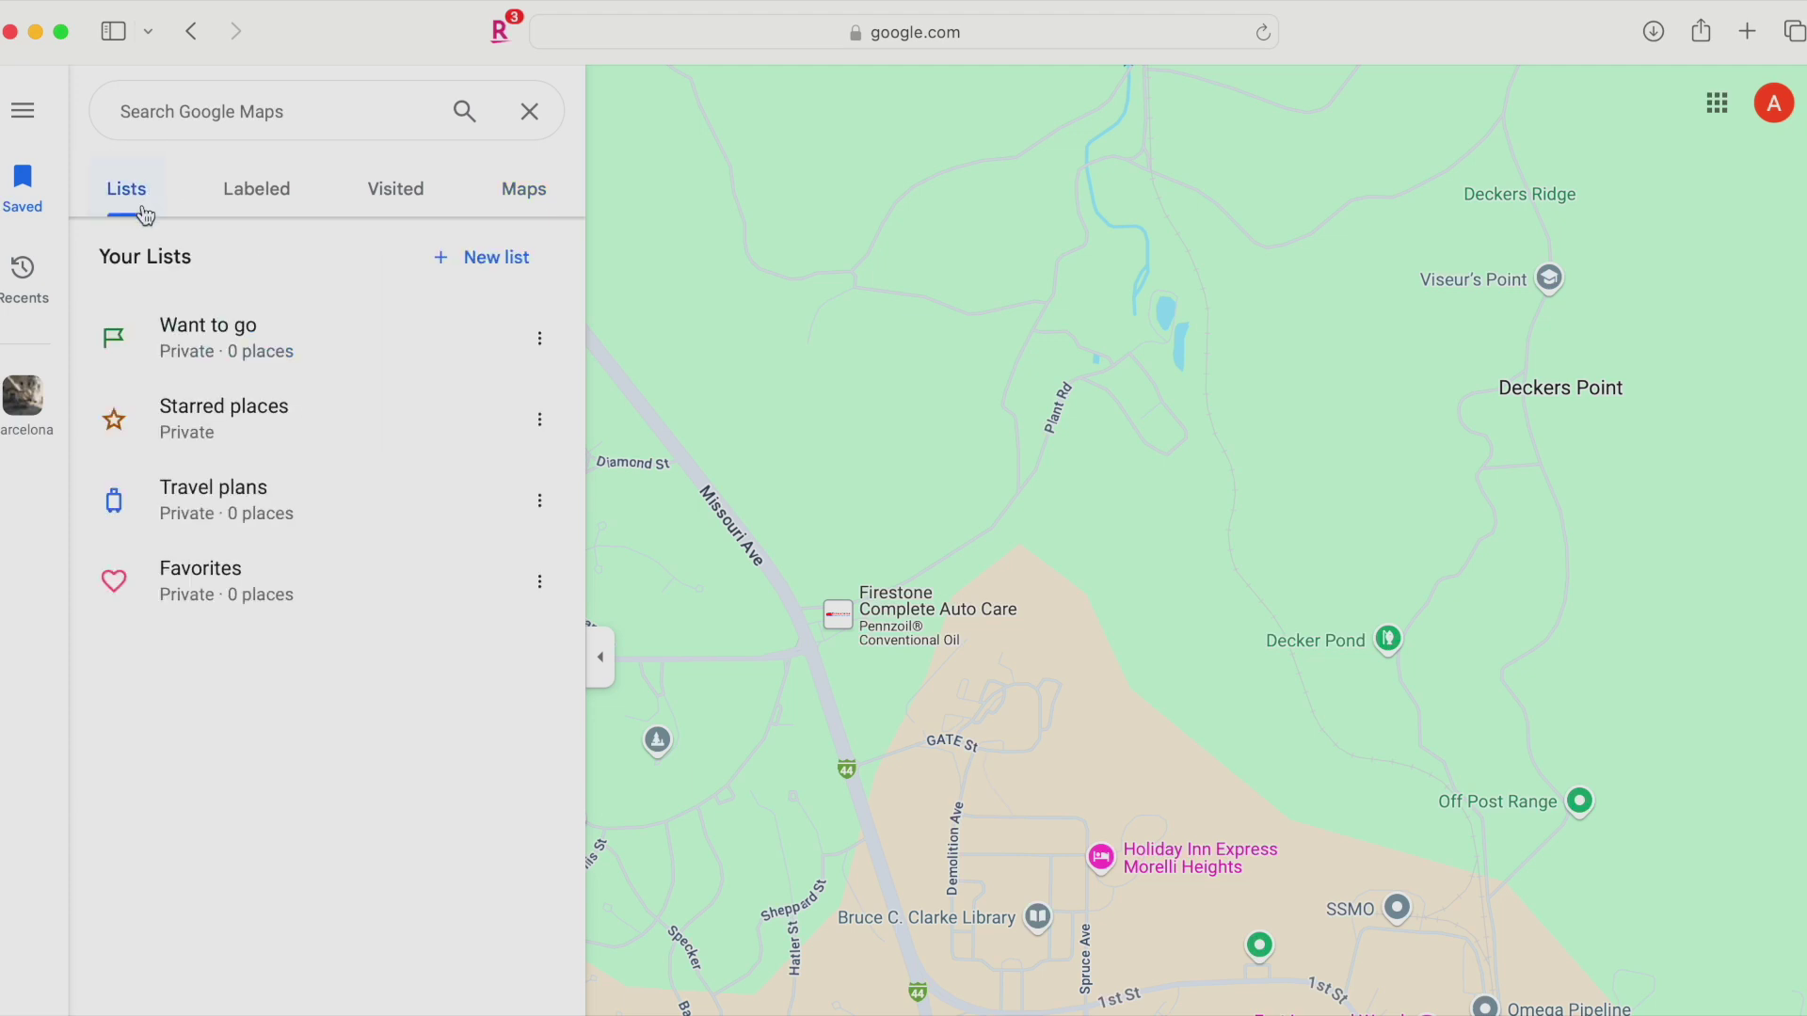
pyautogui.click(499, 259)
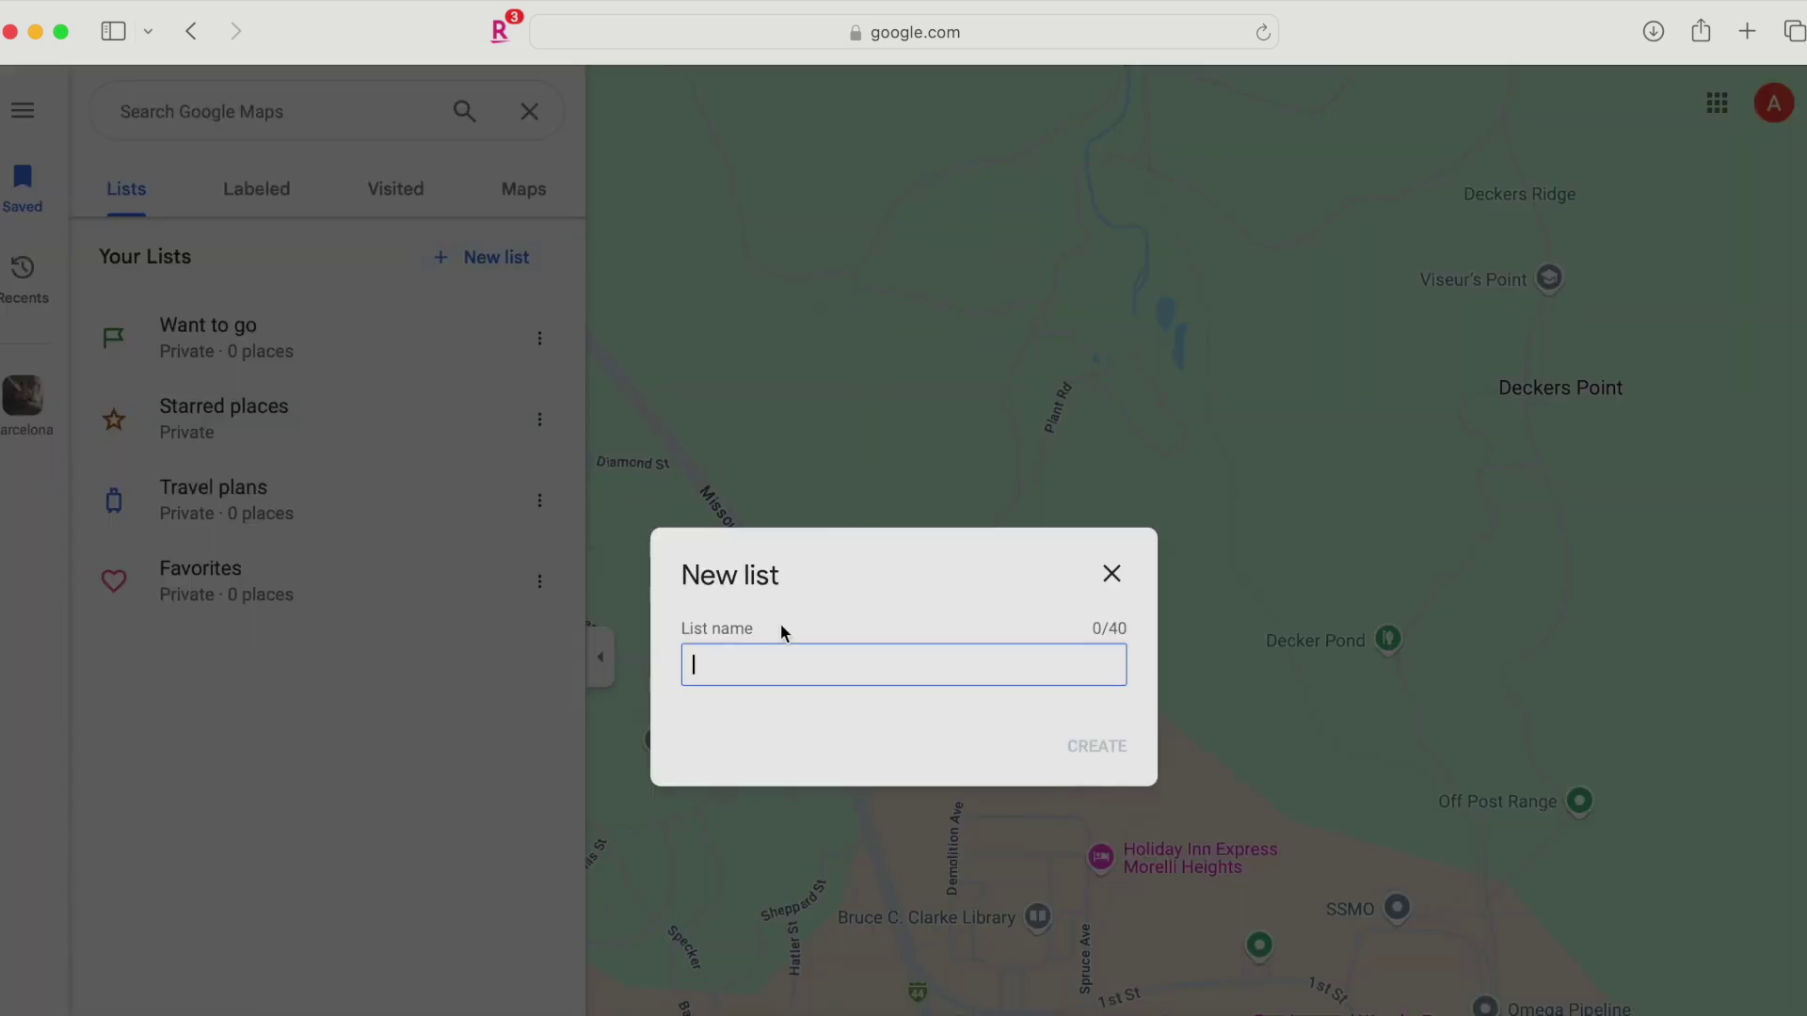
pyautogui.write('My Travel Bucket List')
pyautogui.click(1095, 747)
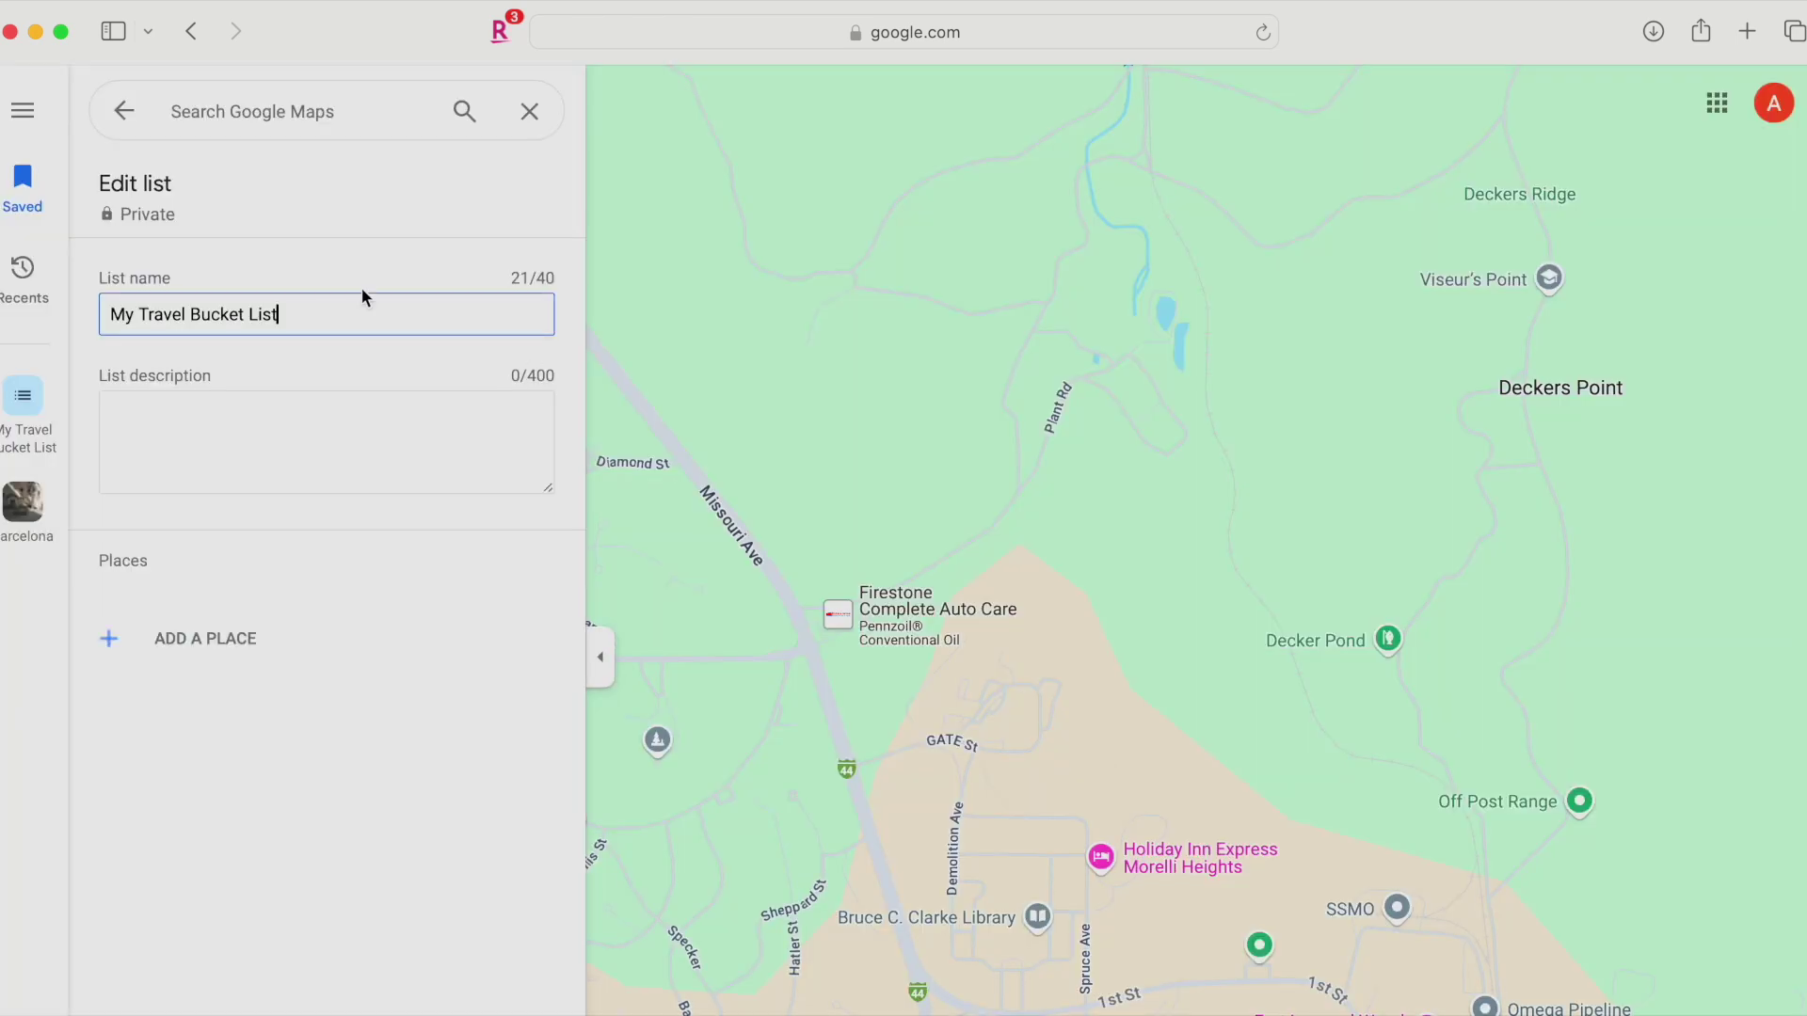
pyautogui.click(122, 115)
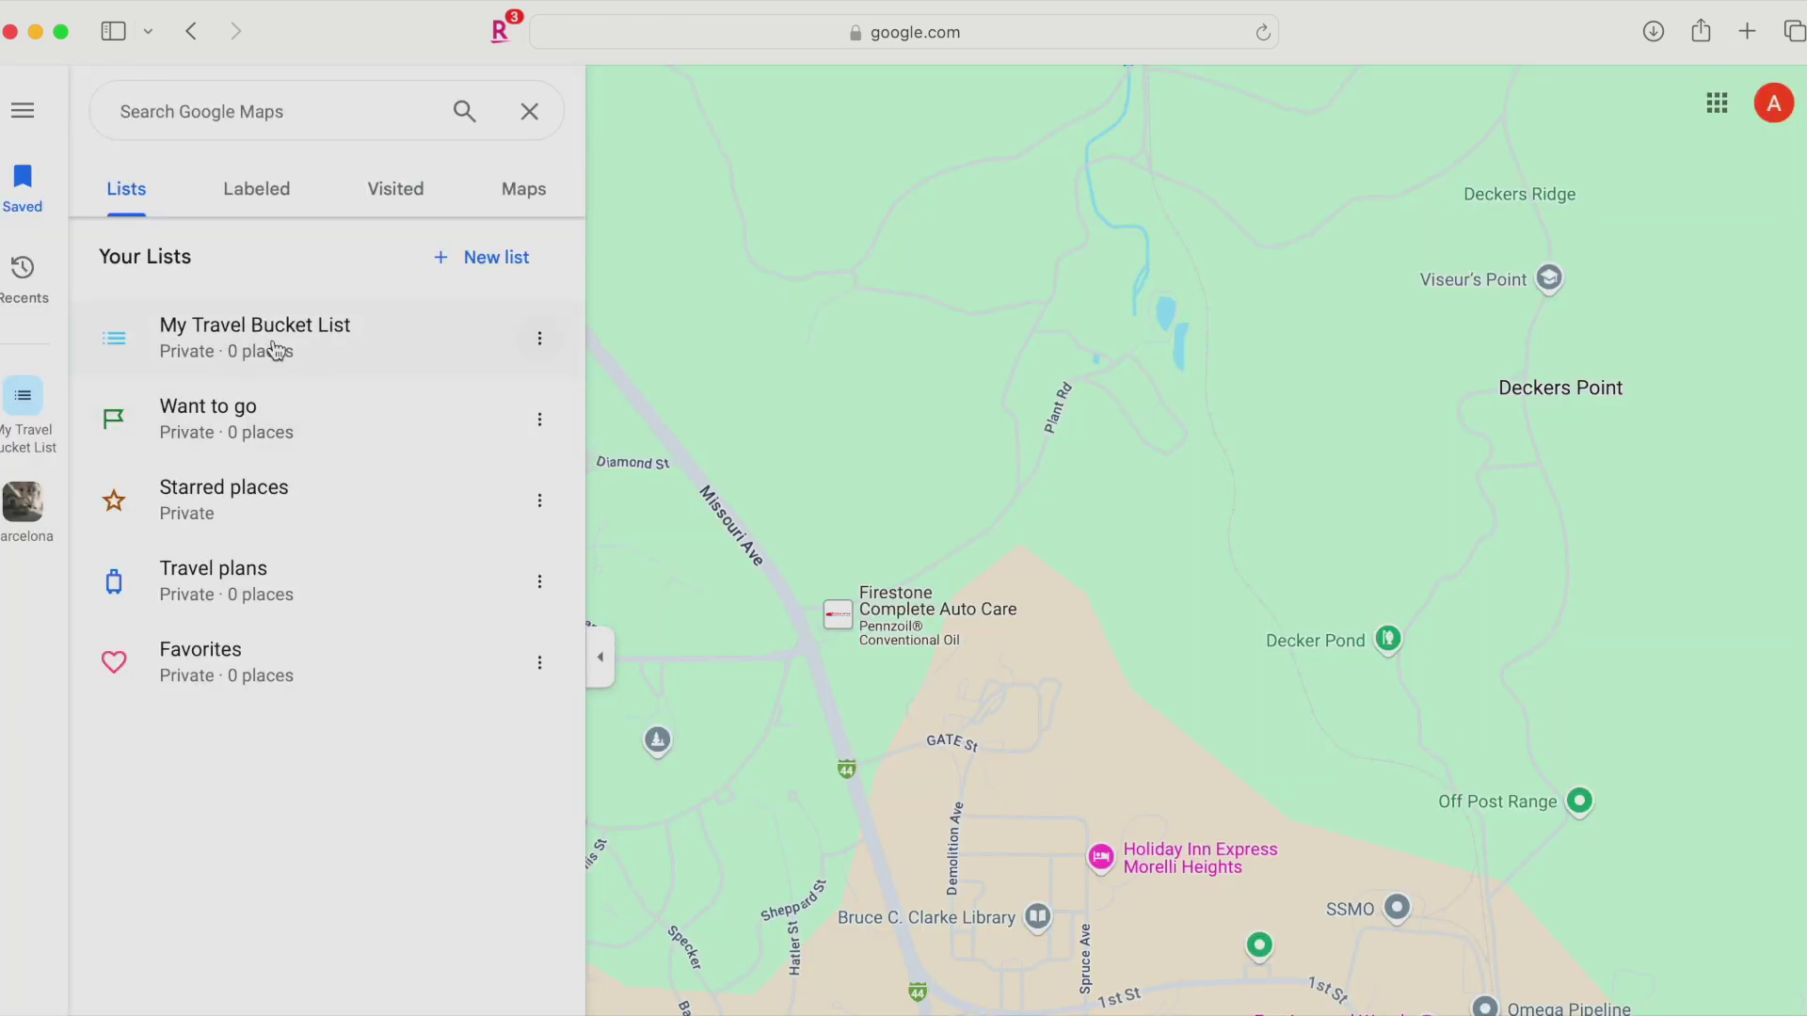
# Find Barcelona, Spain and save it to My Travel Bucket List, then return to Saved.
pyautogui.click(202, 106)
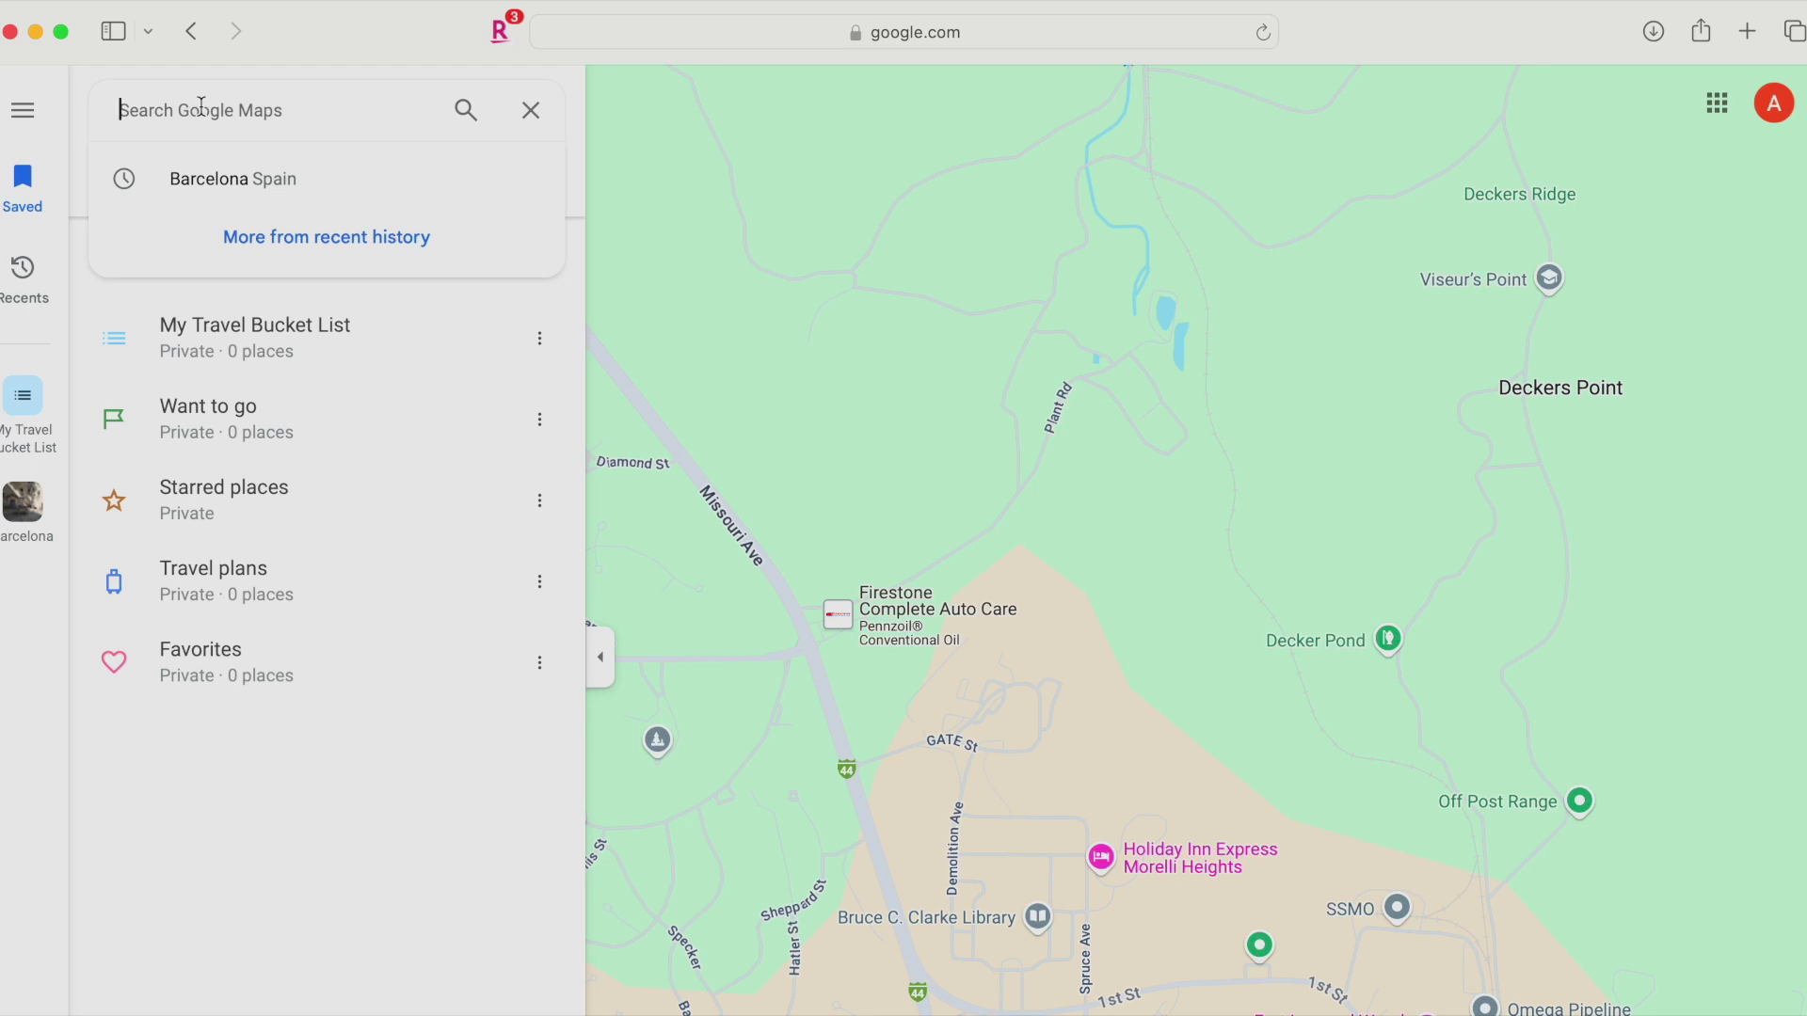
pyautogui.write('Barce')
pyautogui.click(230, 178)
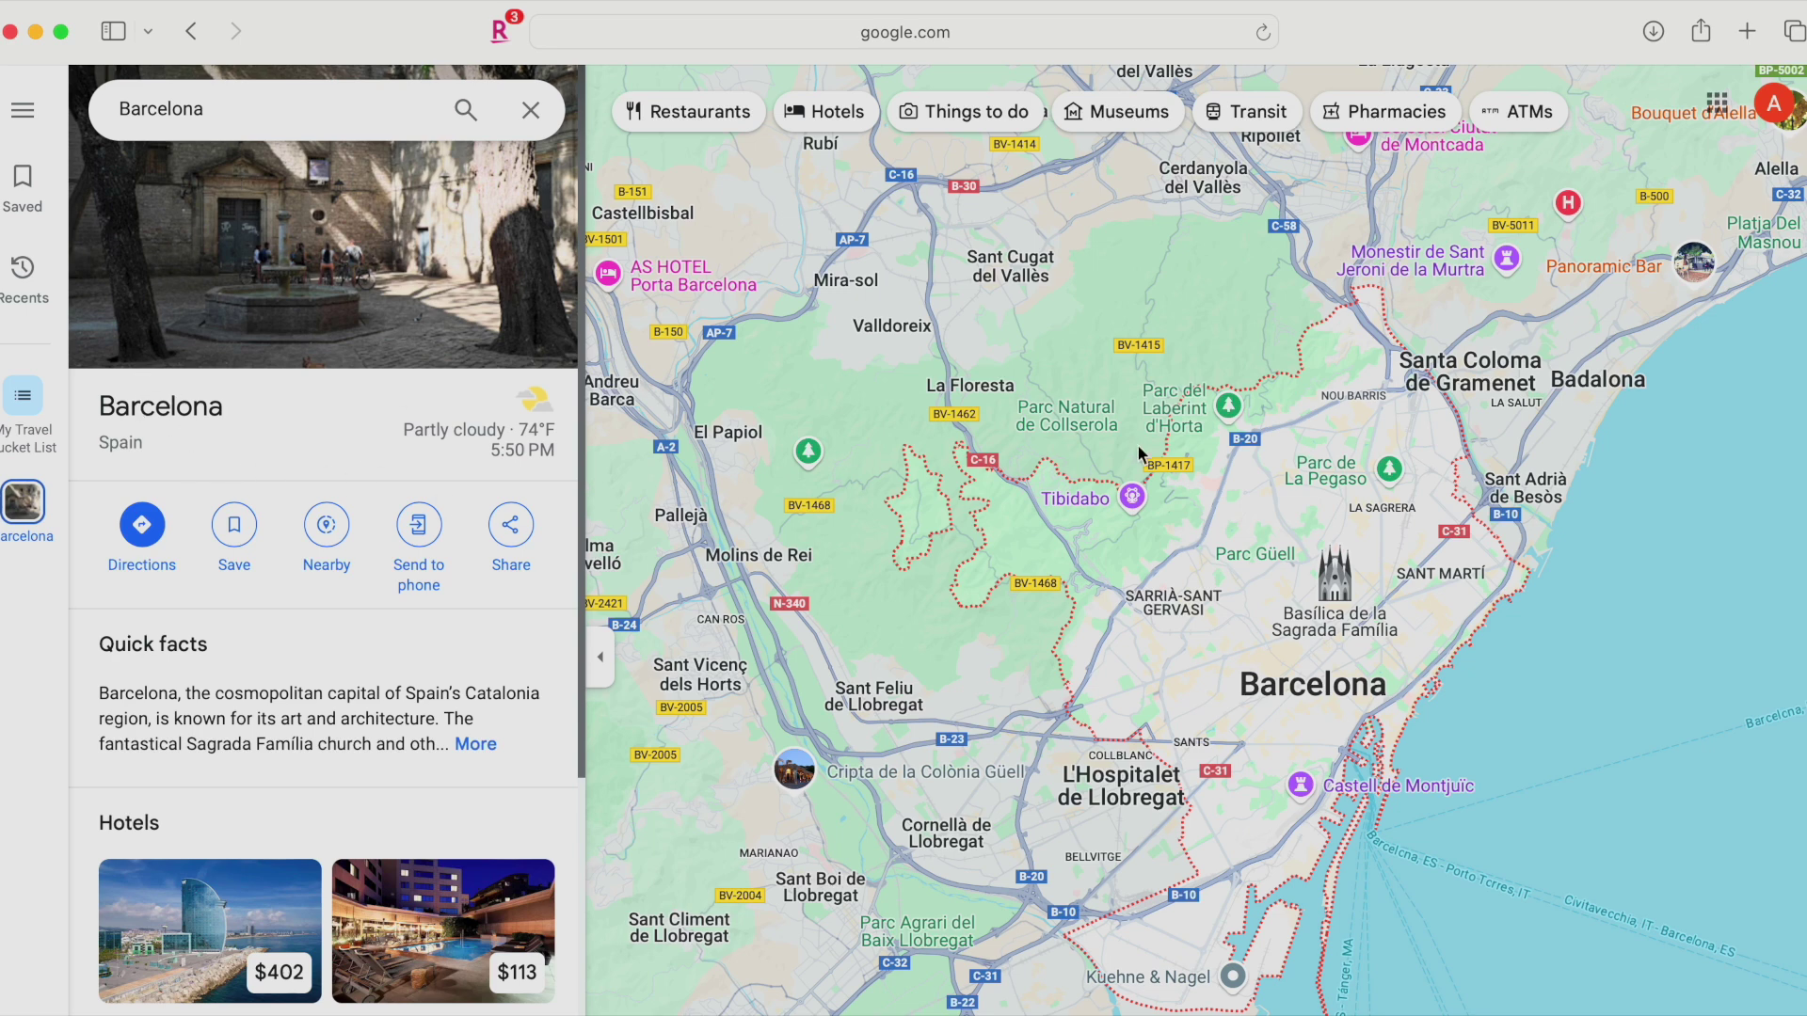
pyautogui.click(232, 536)
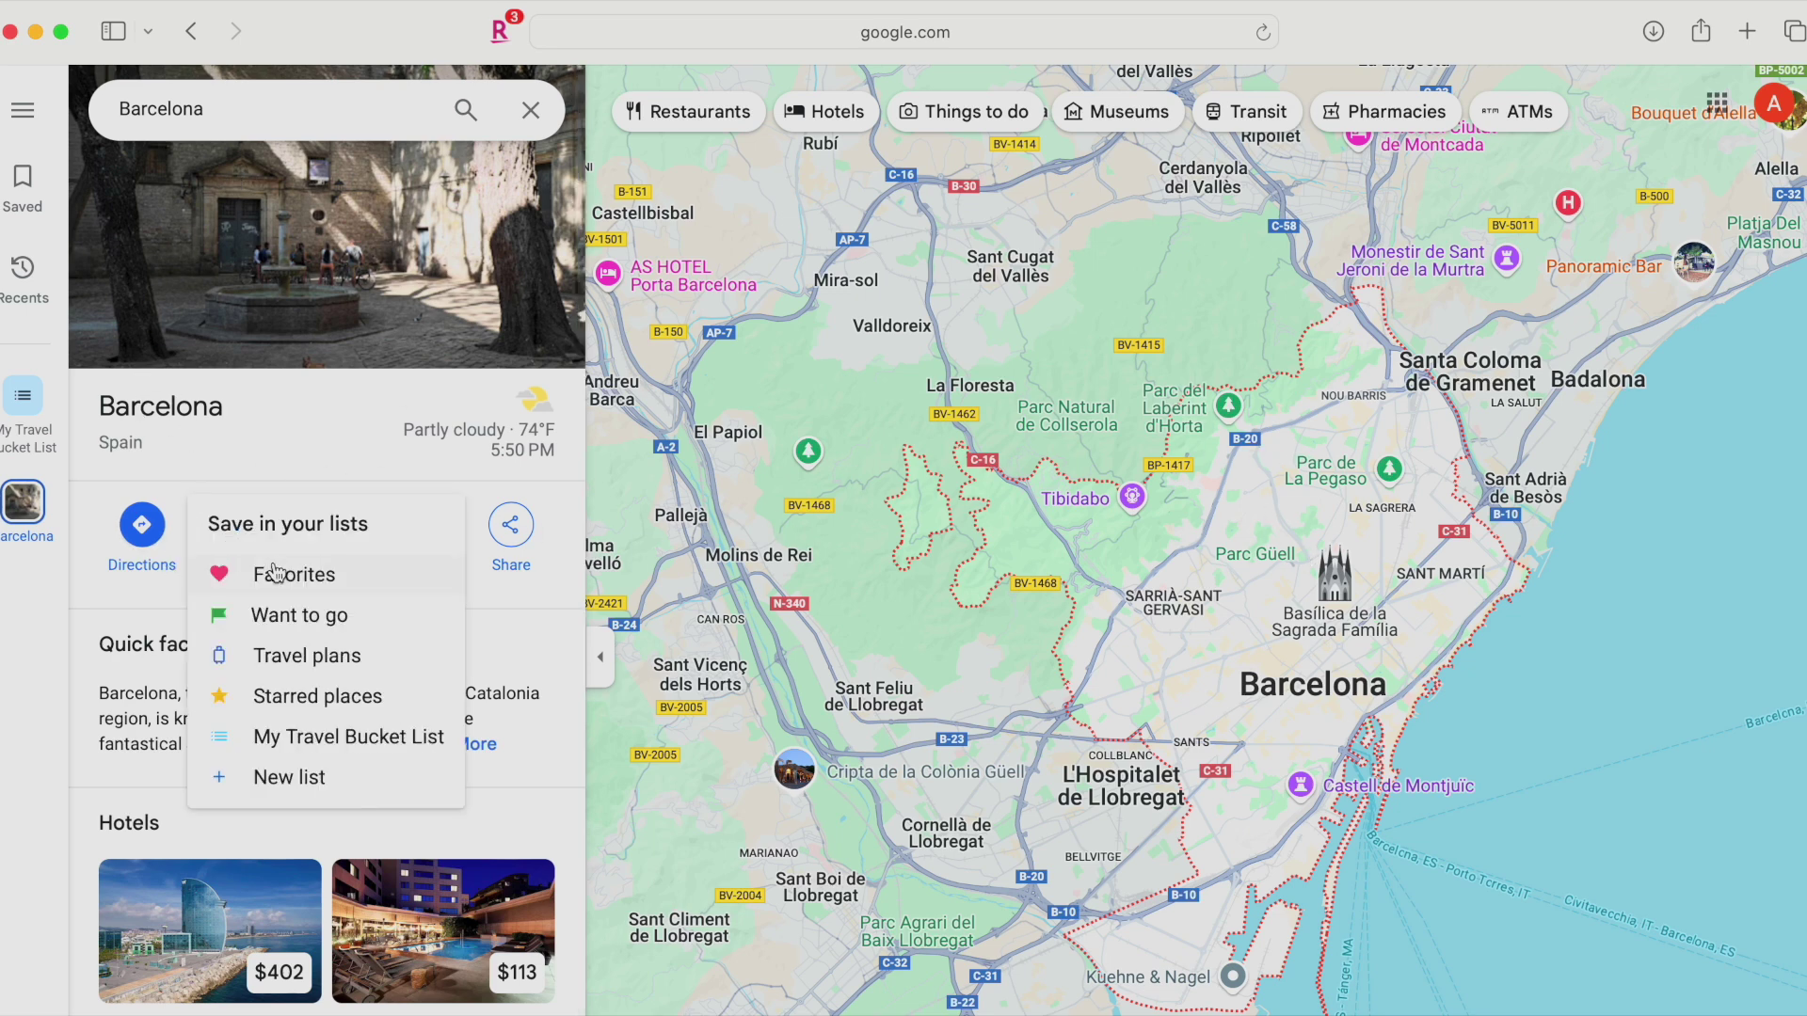
pyautogui.click(308, 744)
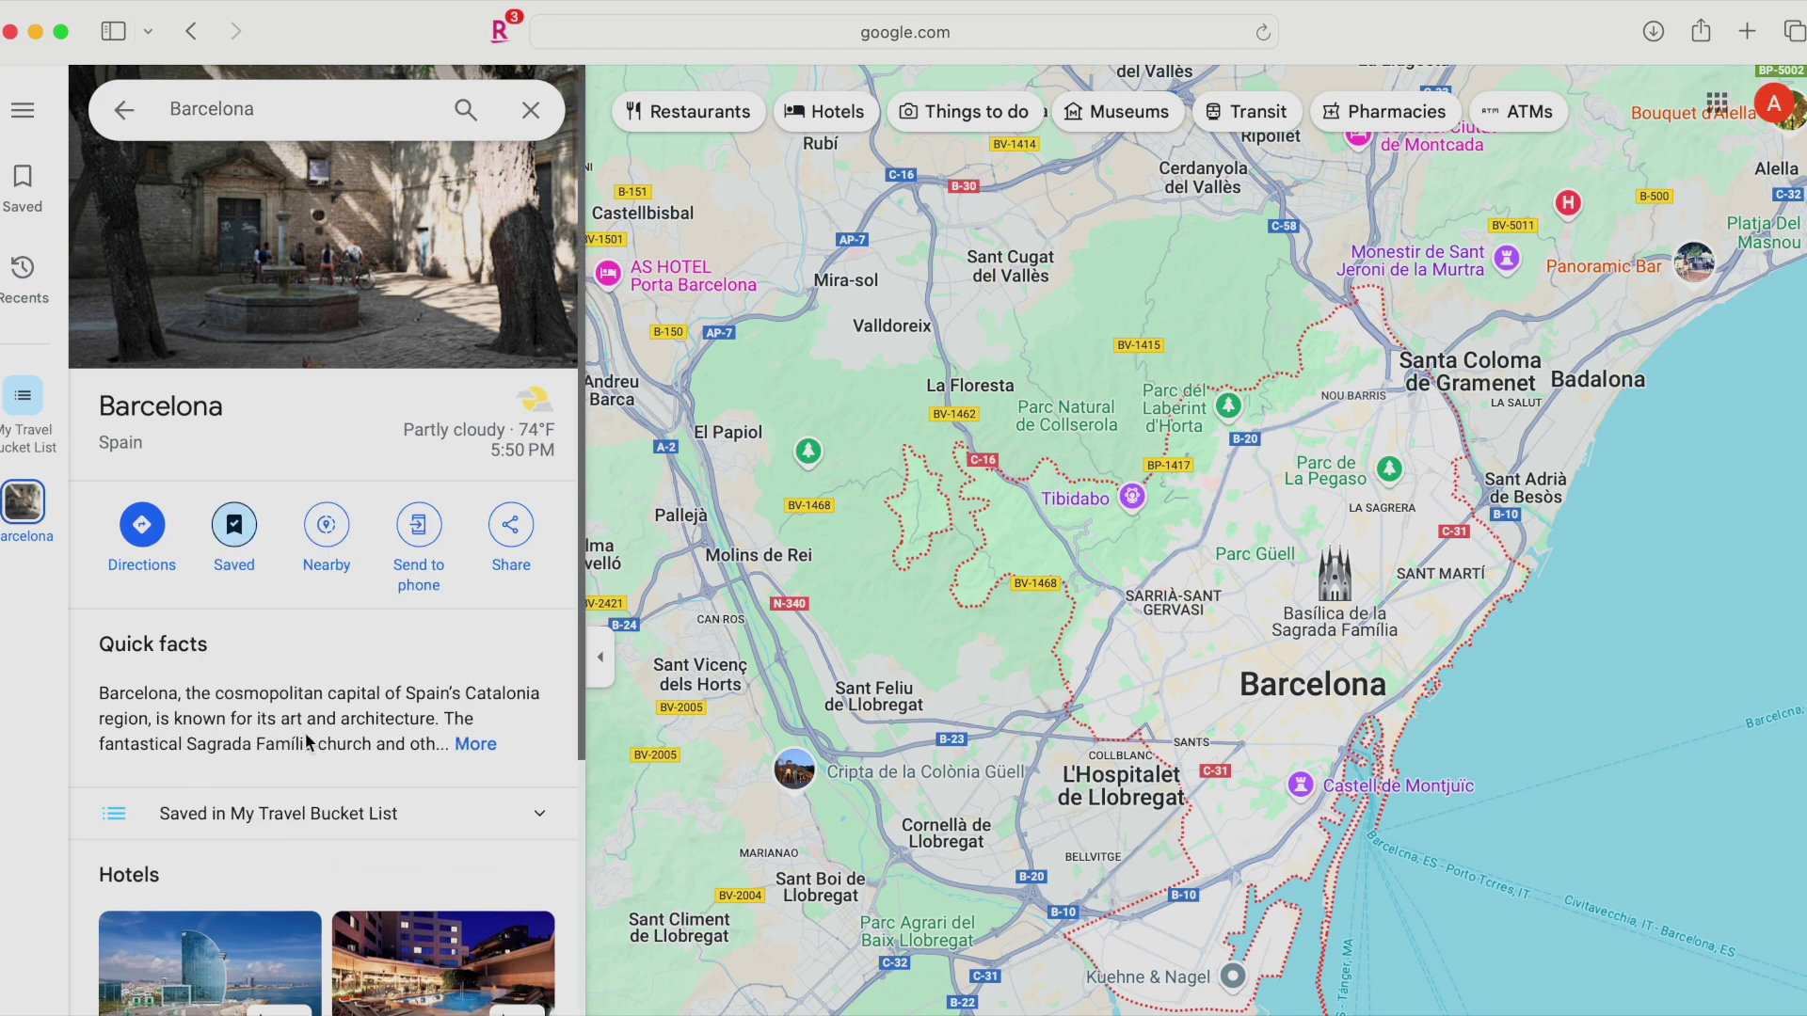
pyautogui.click(24, 179)
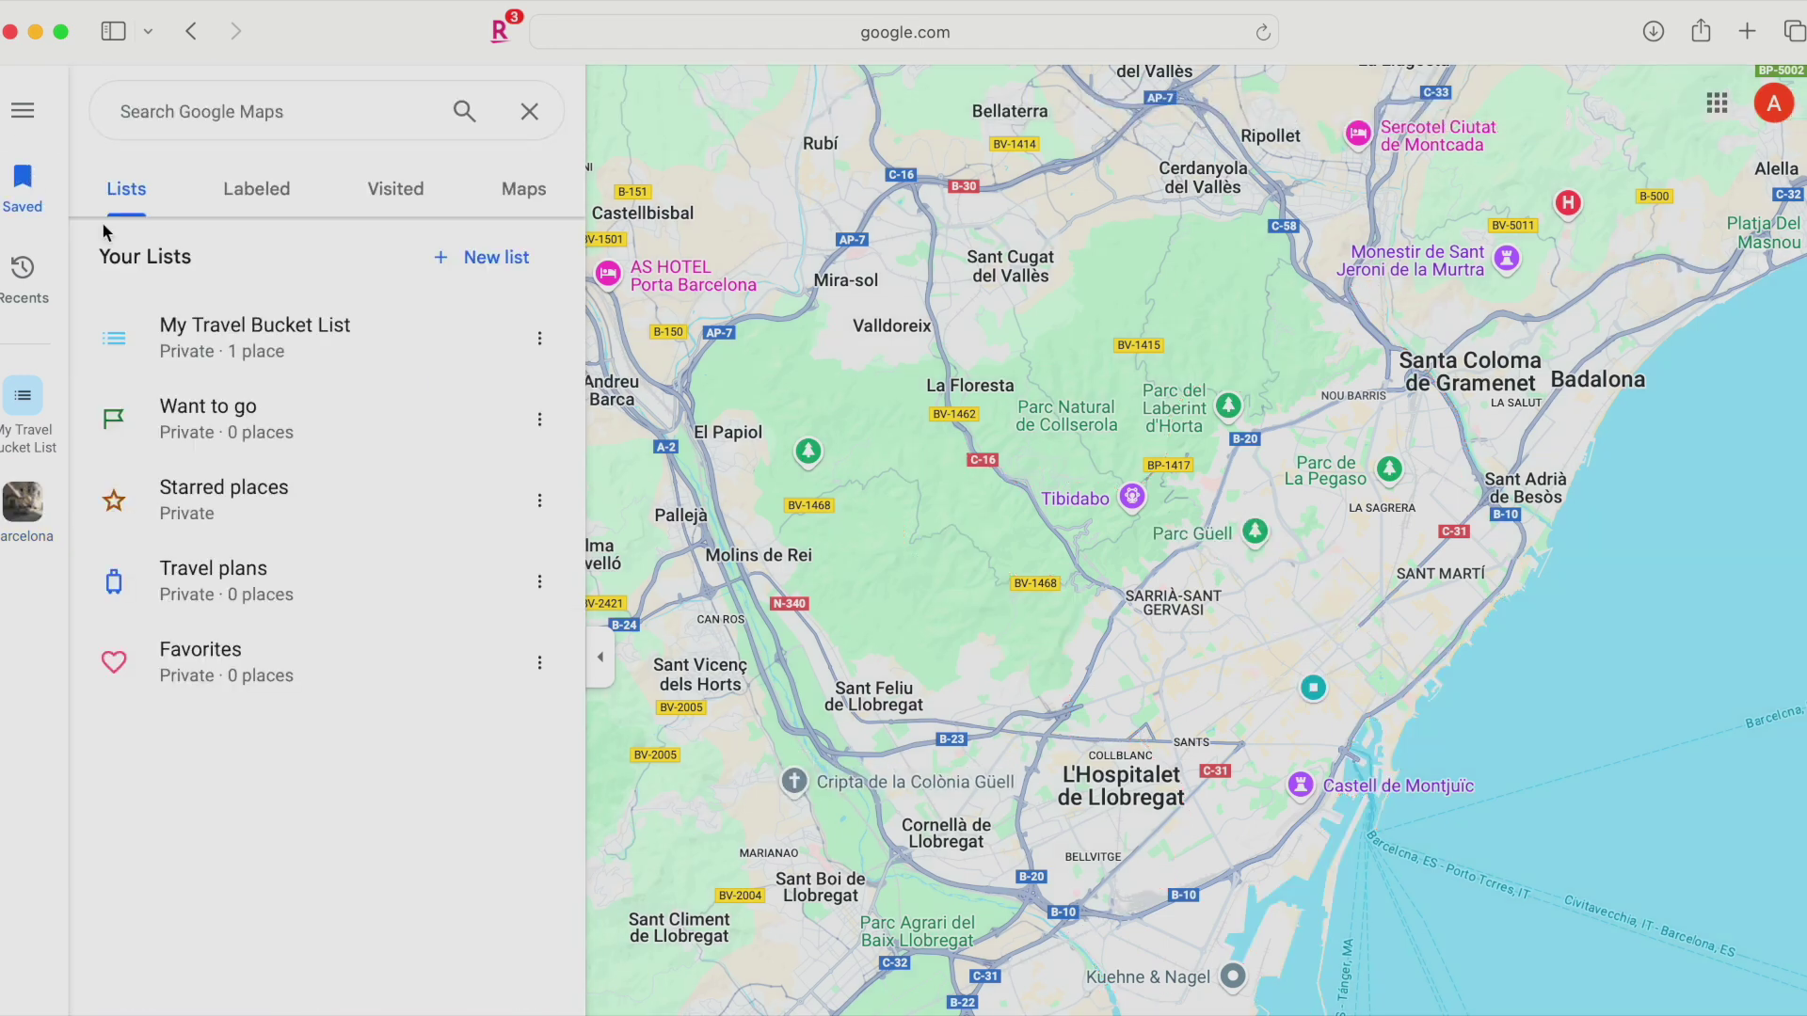
# From My Travel Bucket List, find Sydney Opera House and save it to the list.
pyautogui.click(282, 348)
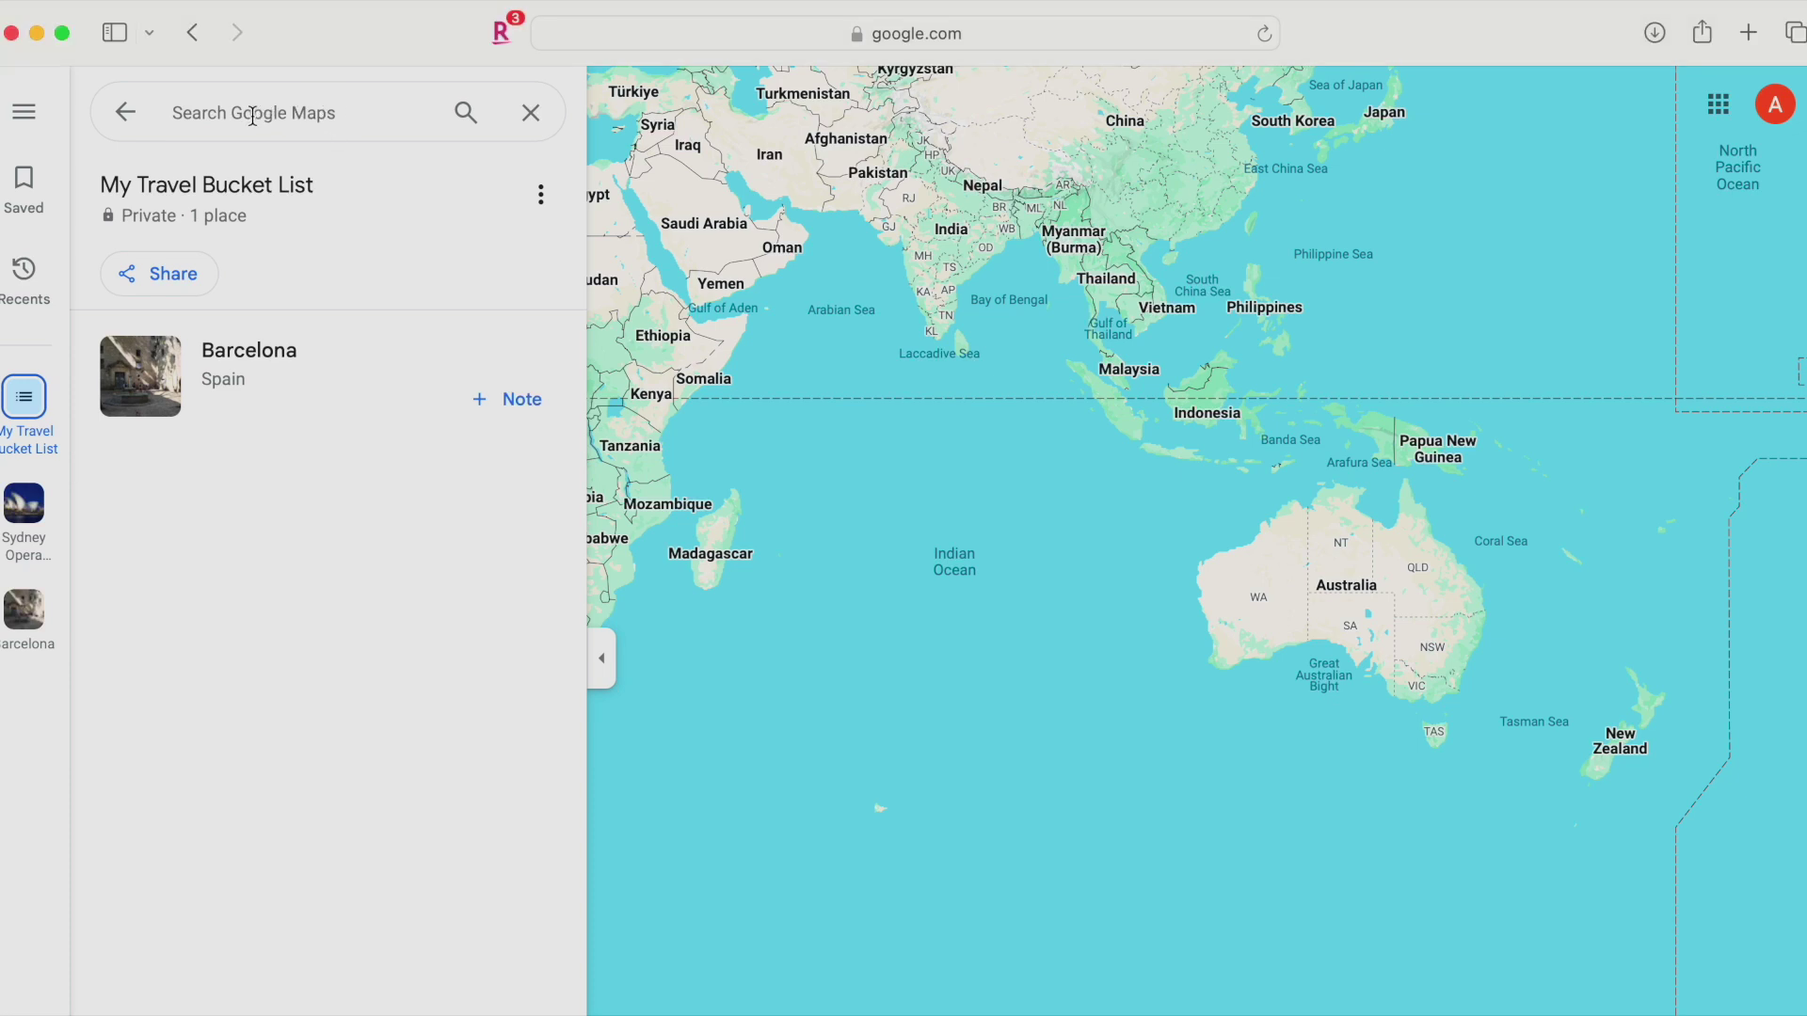
pyautogui.click(252, 115)
pyautogui.write('syd')
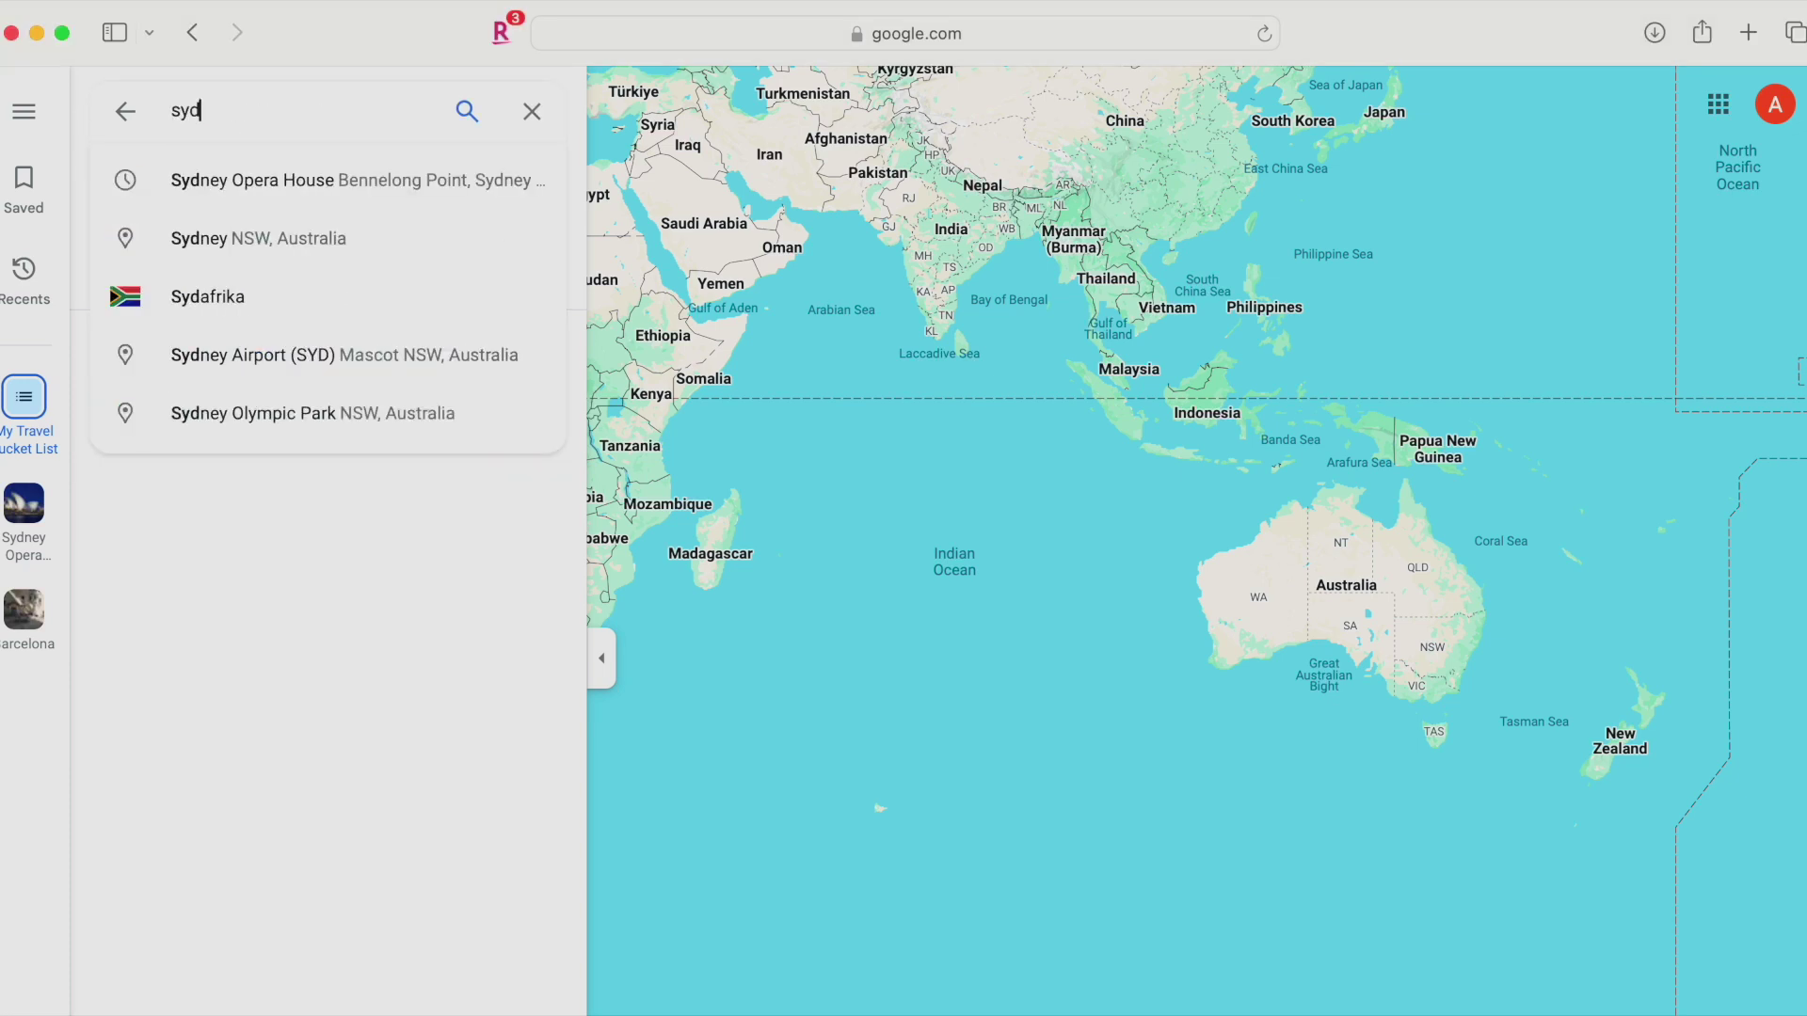
pyautogui.write('ney')
pyautogui.click(260, 189)
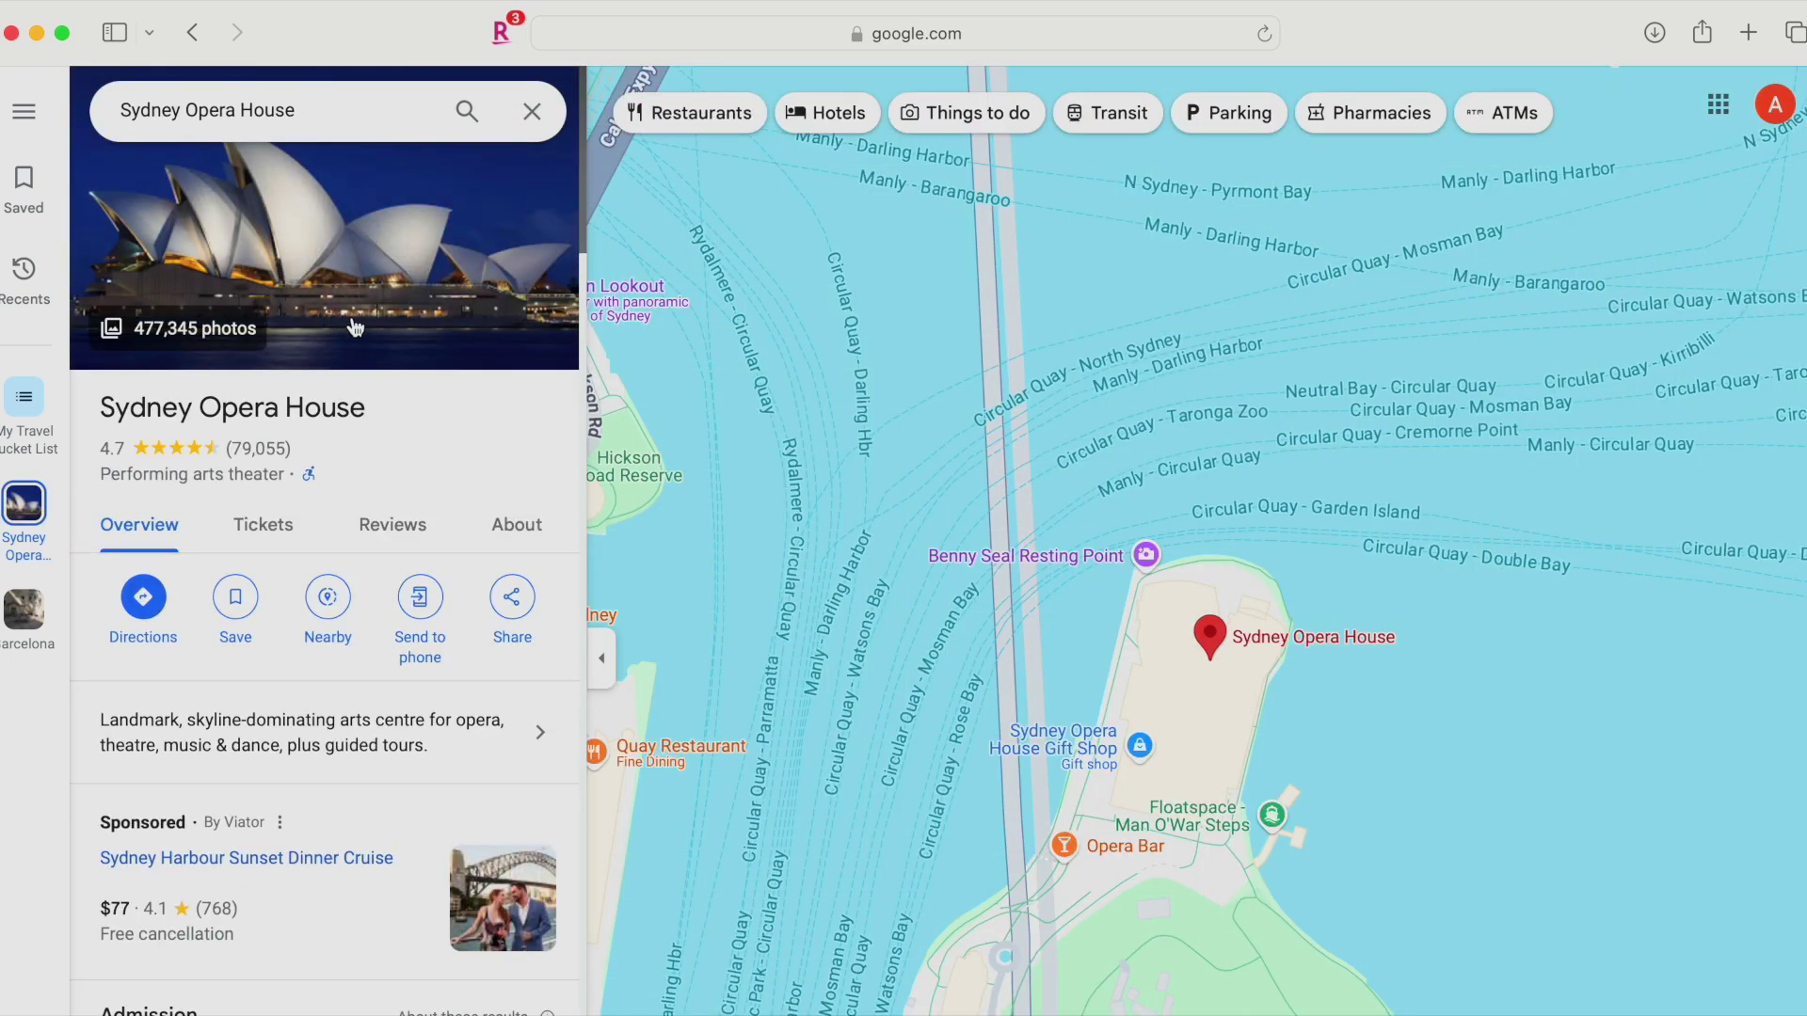
pyautogui.click(235, 597)
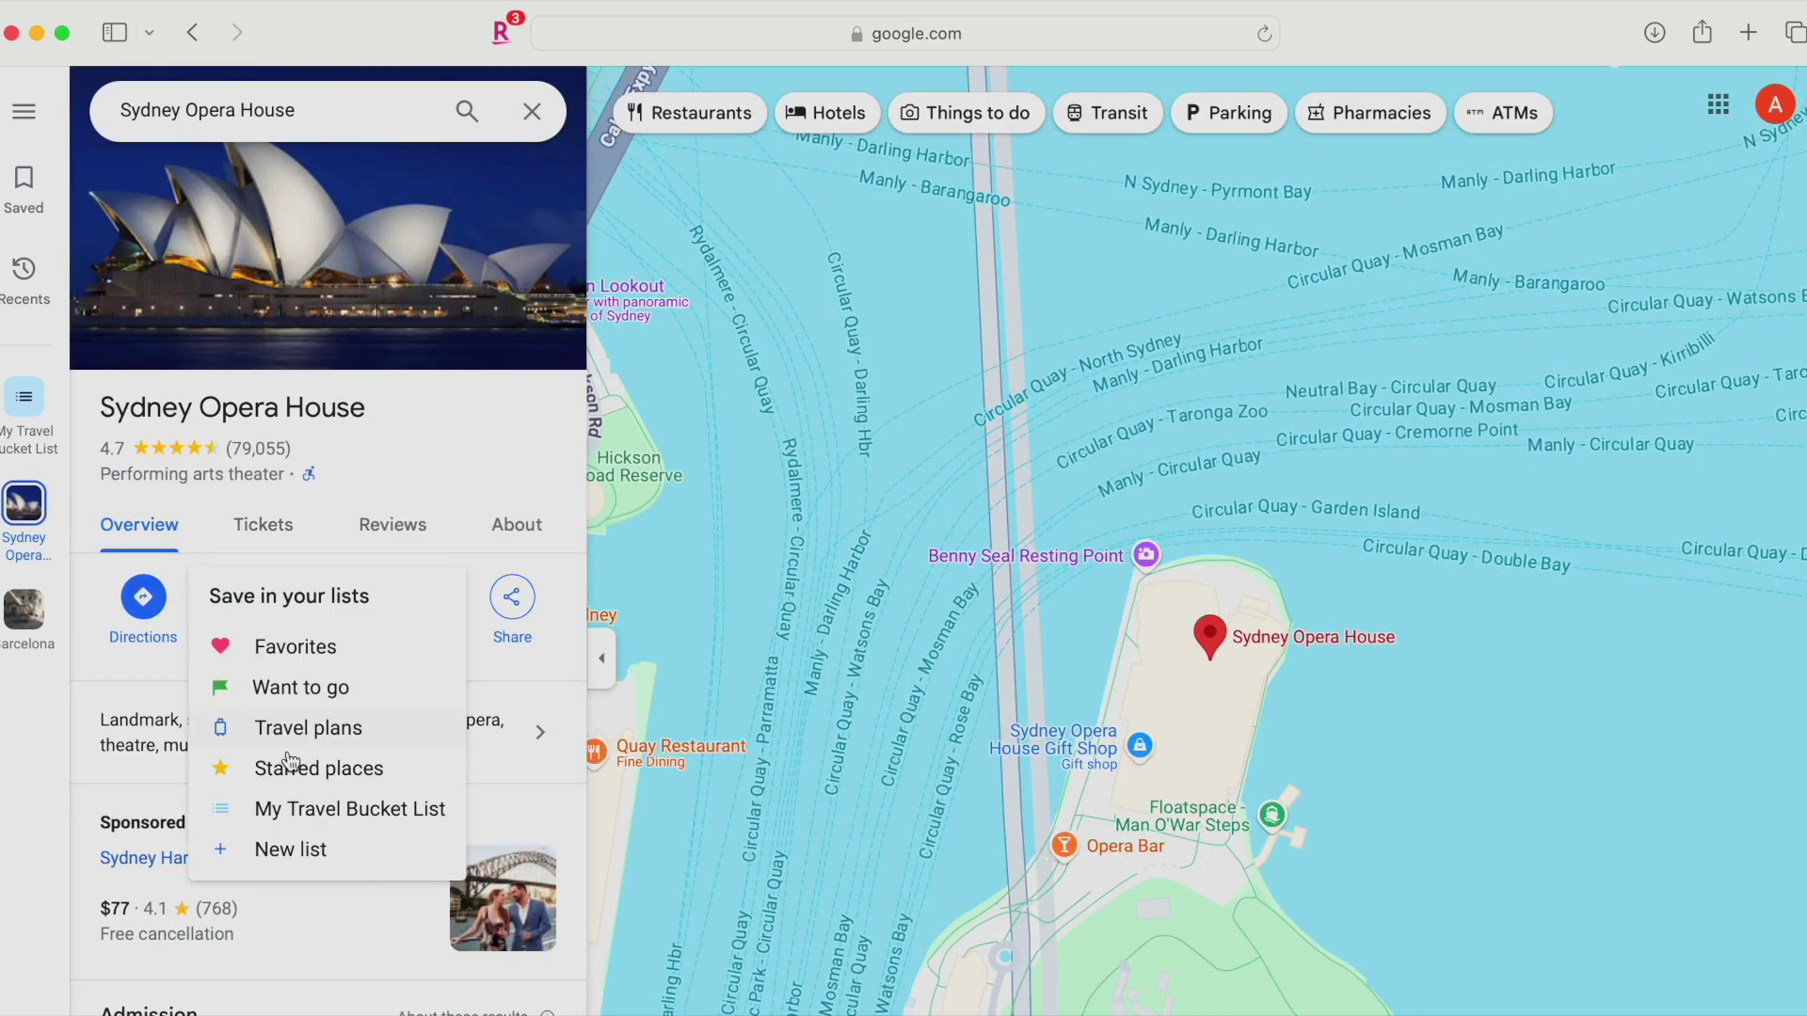
pyautogui.click(313, 809)
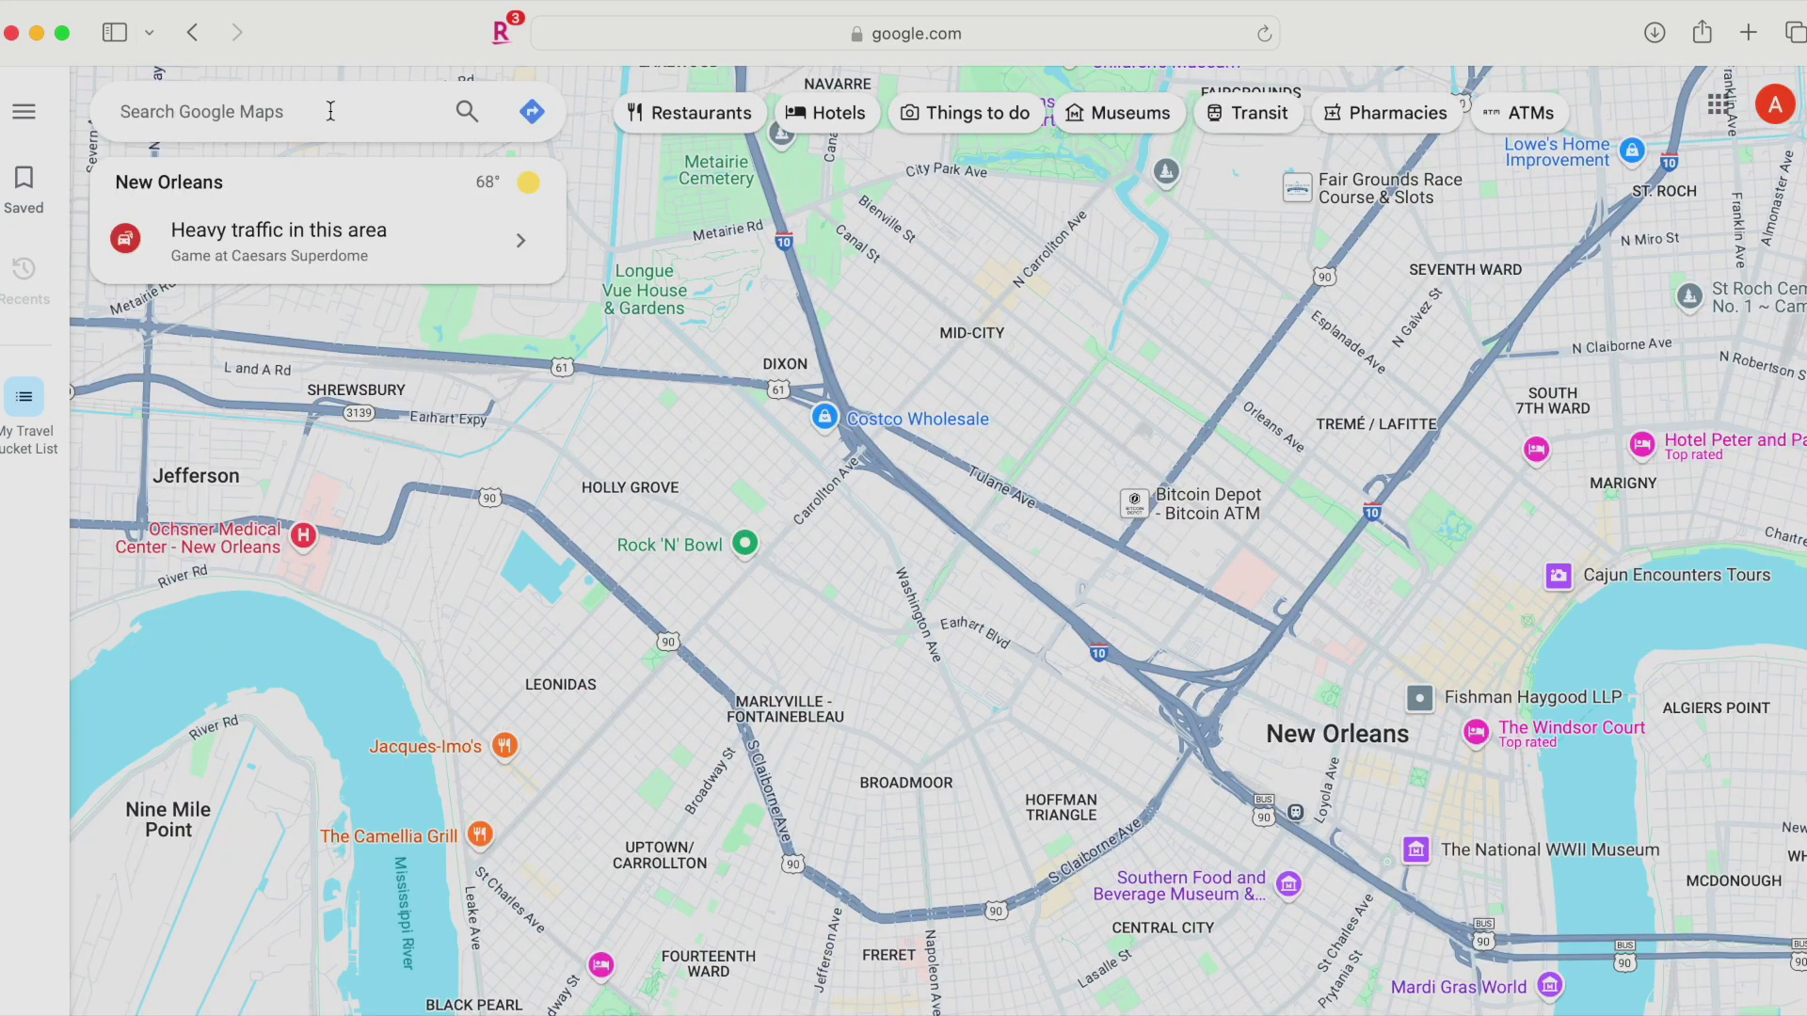
pyautogui.click(330, 111)
# Find Cafe Beignet, Royal Street and save it to My Travel Bucket List.
pyautogui.write('cafe bei')
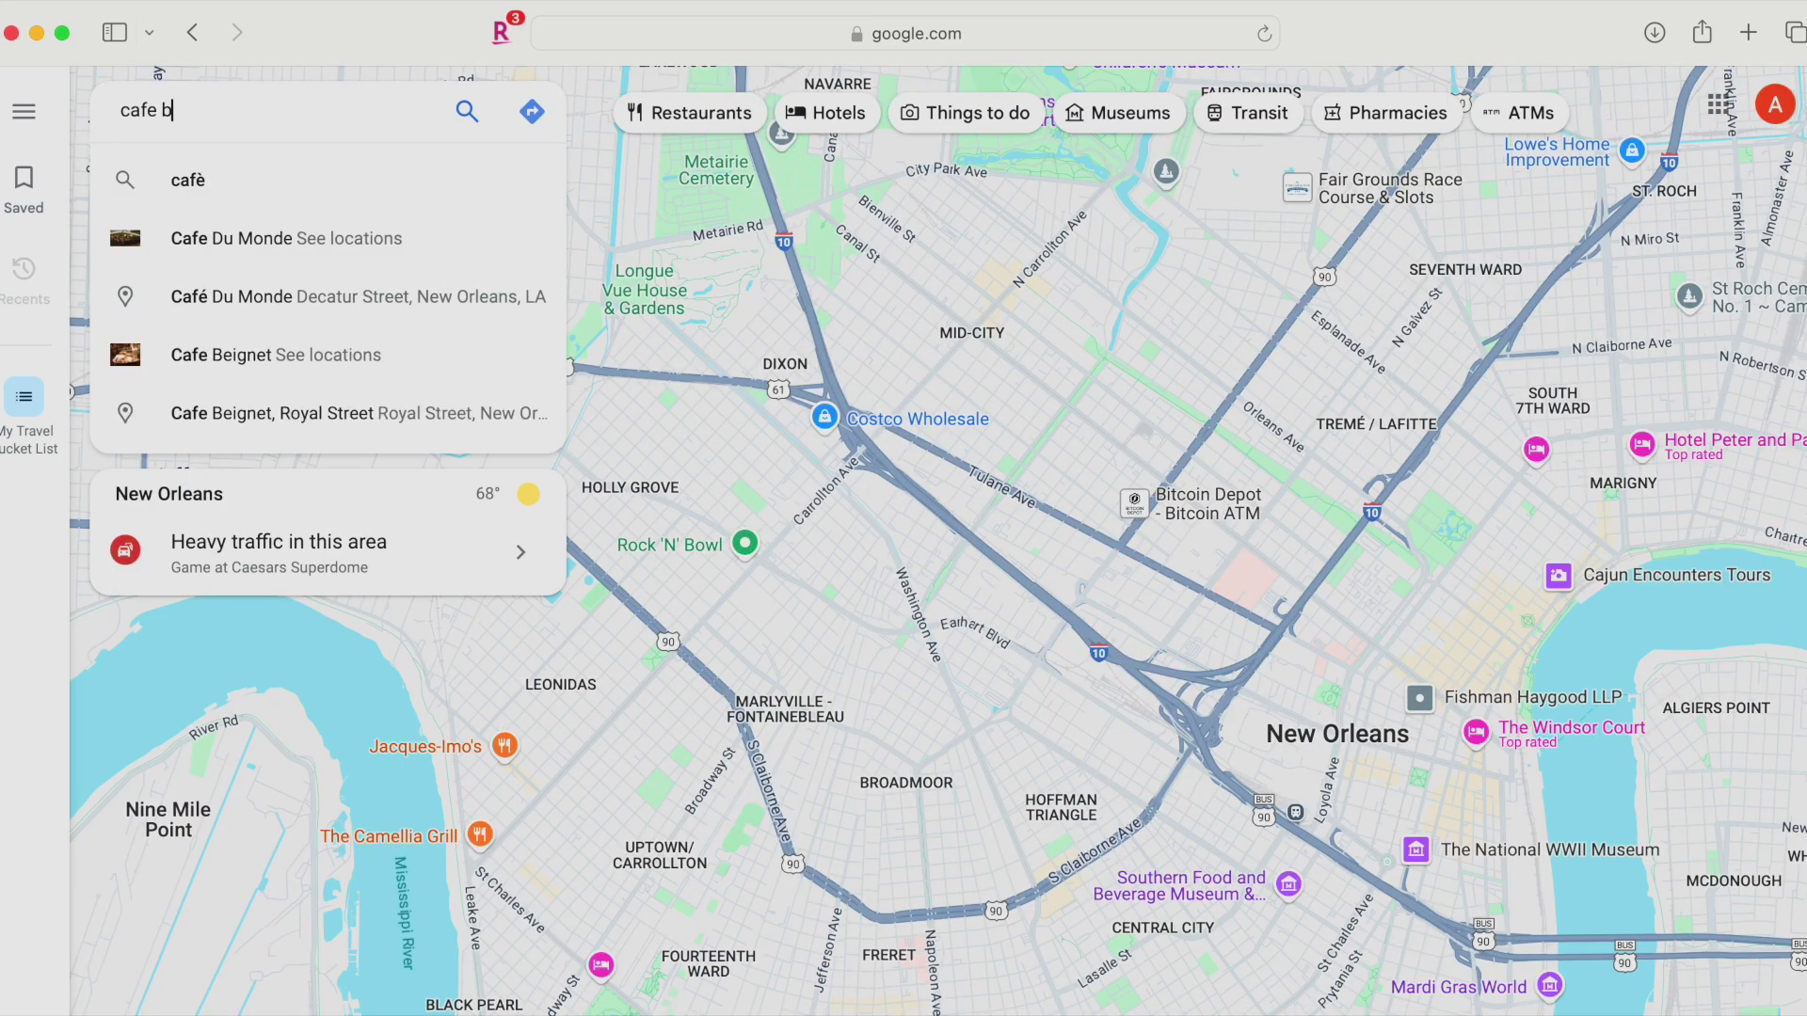
pyautogui.click(299, 179)
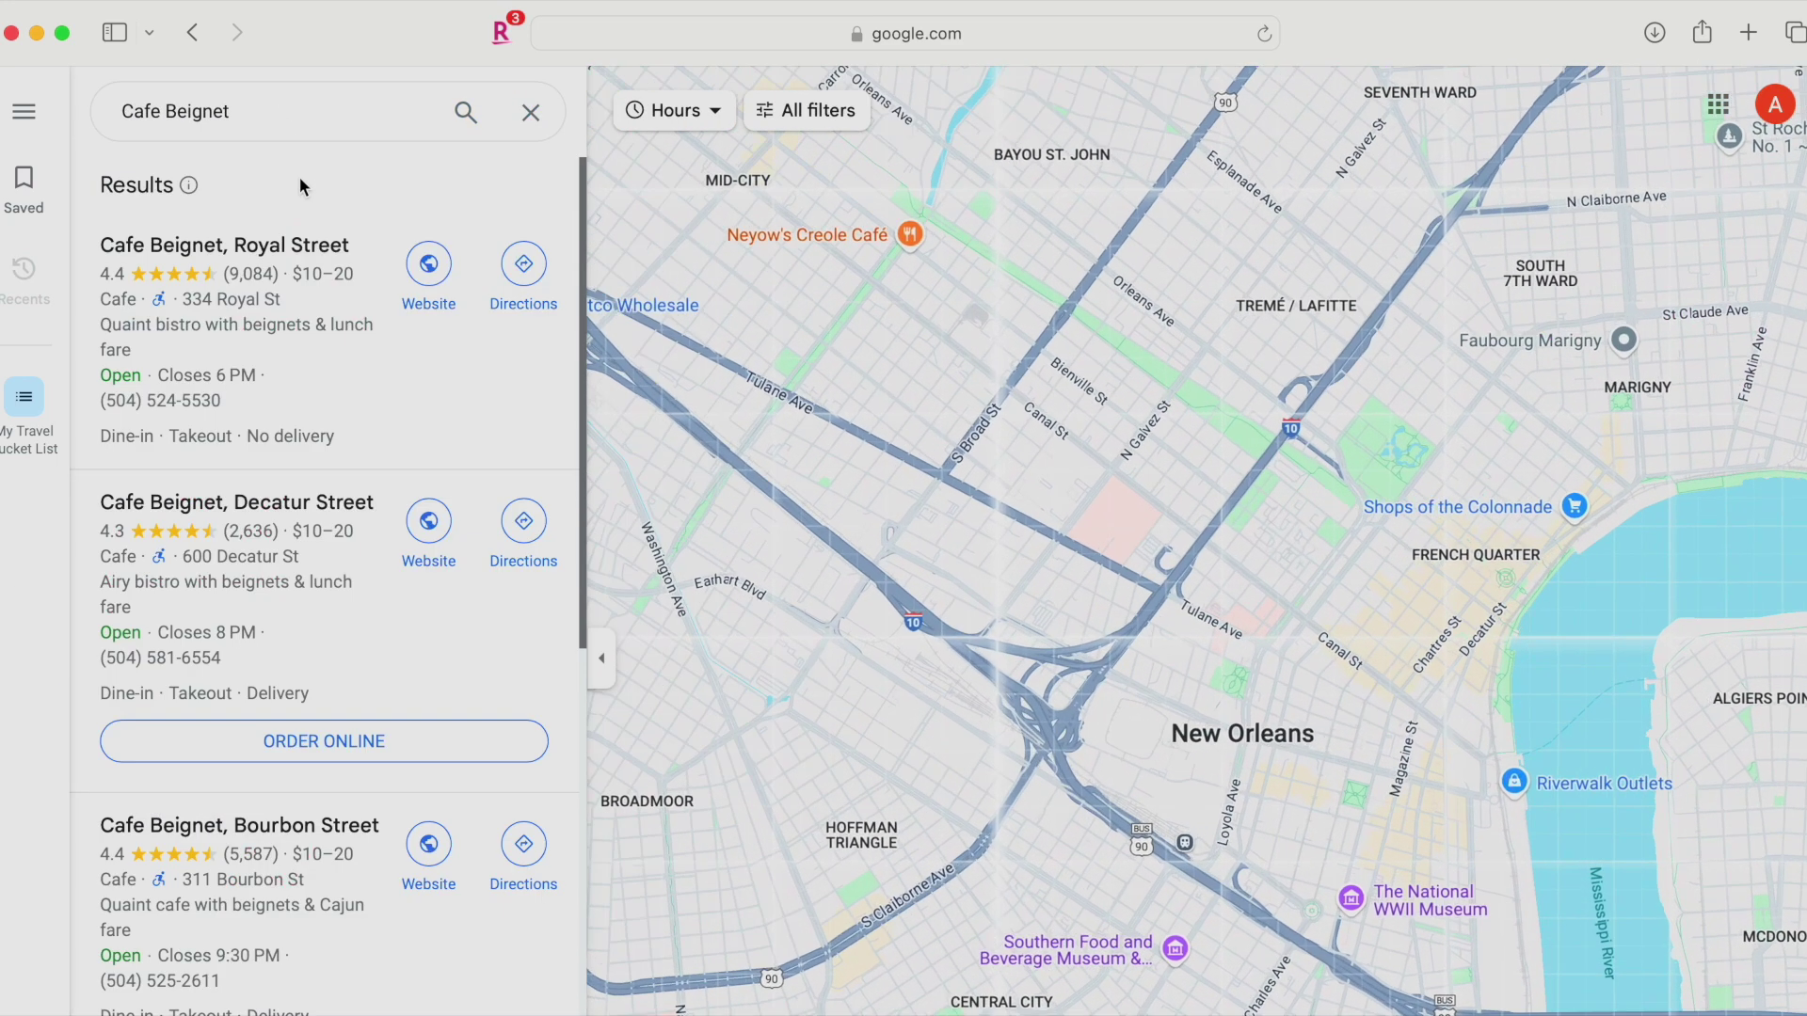
pyautogui.click(390, 332)
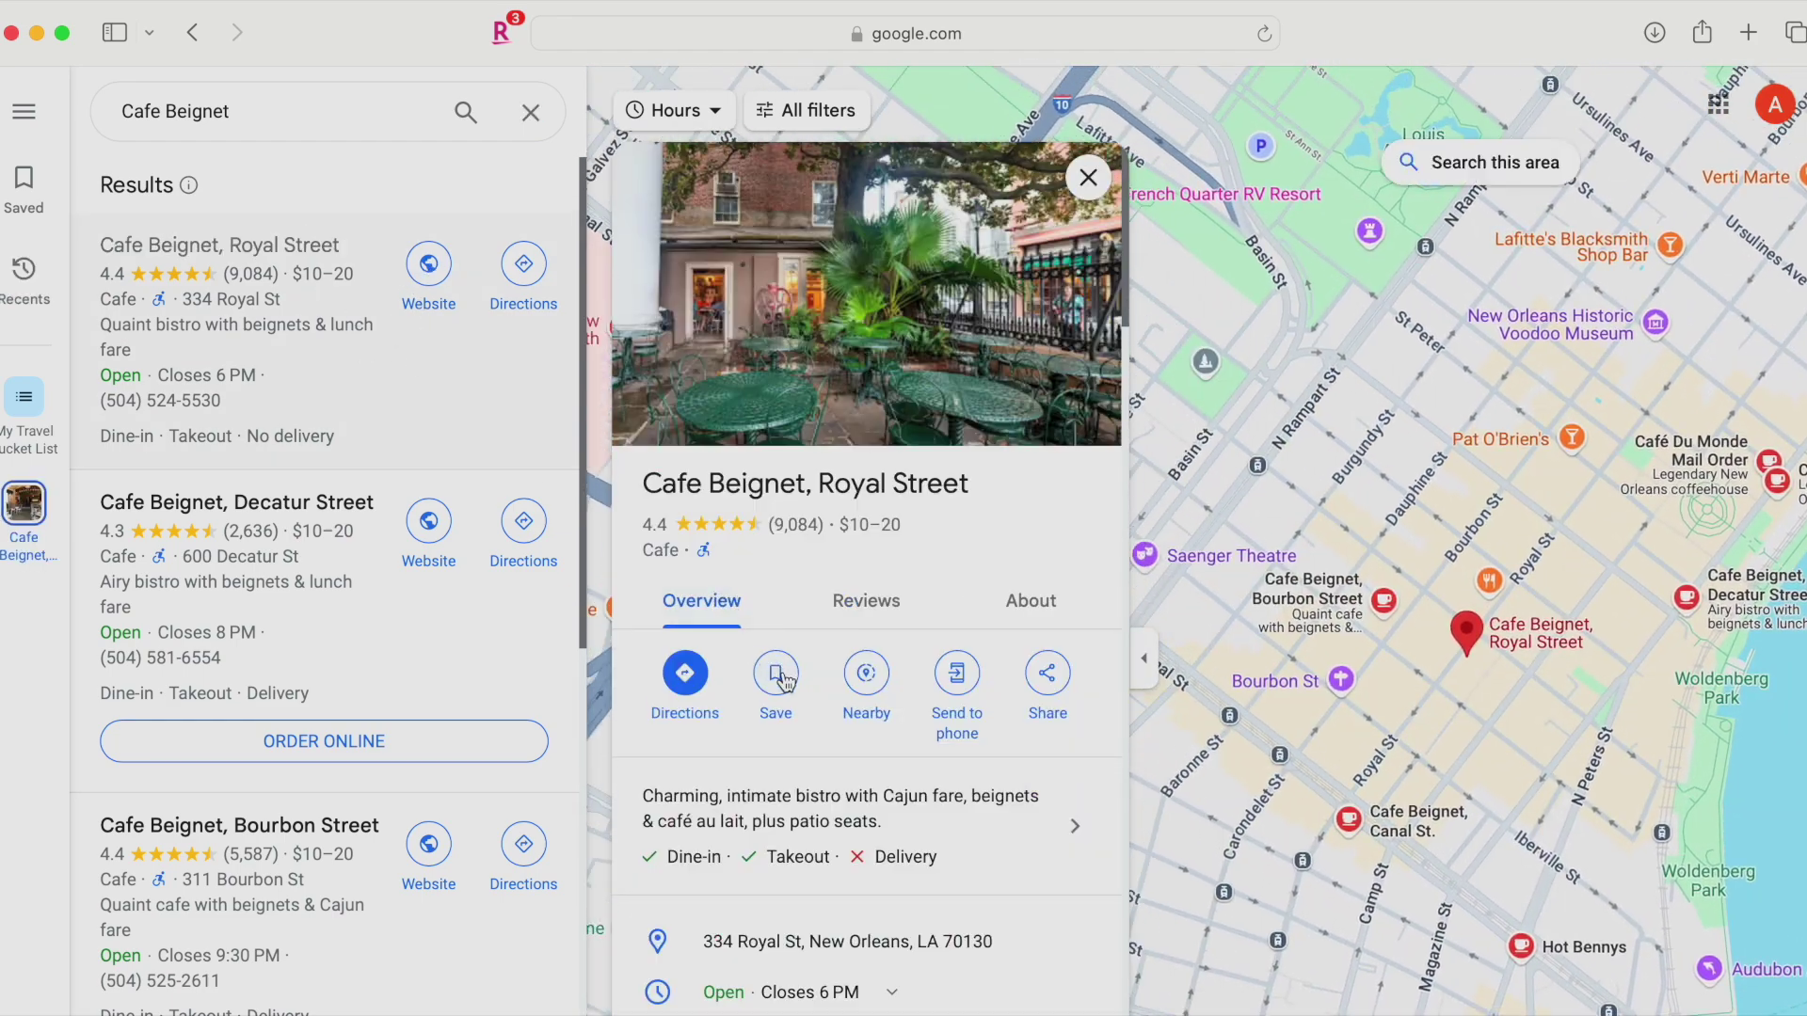
pyautogui.click(781, 674)
pyautogui.click(842, 887)
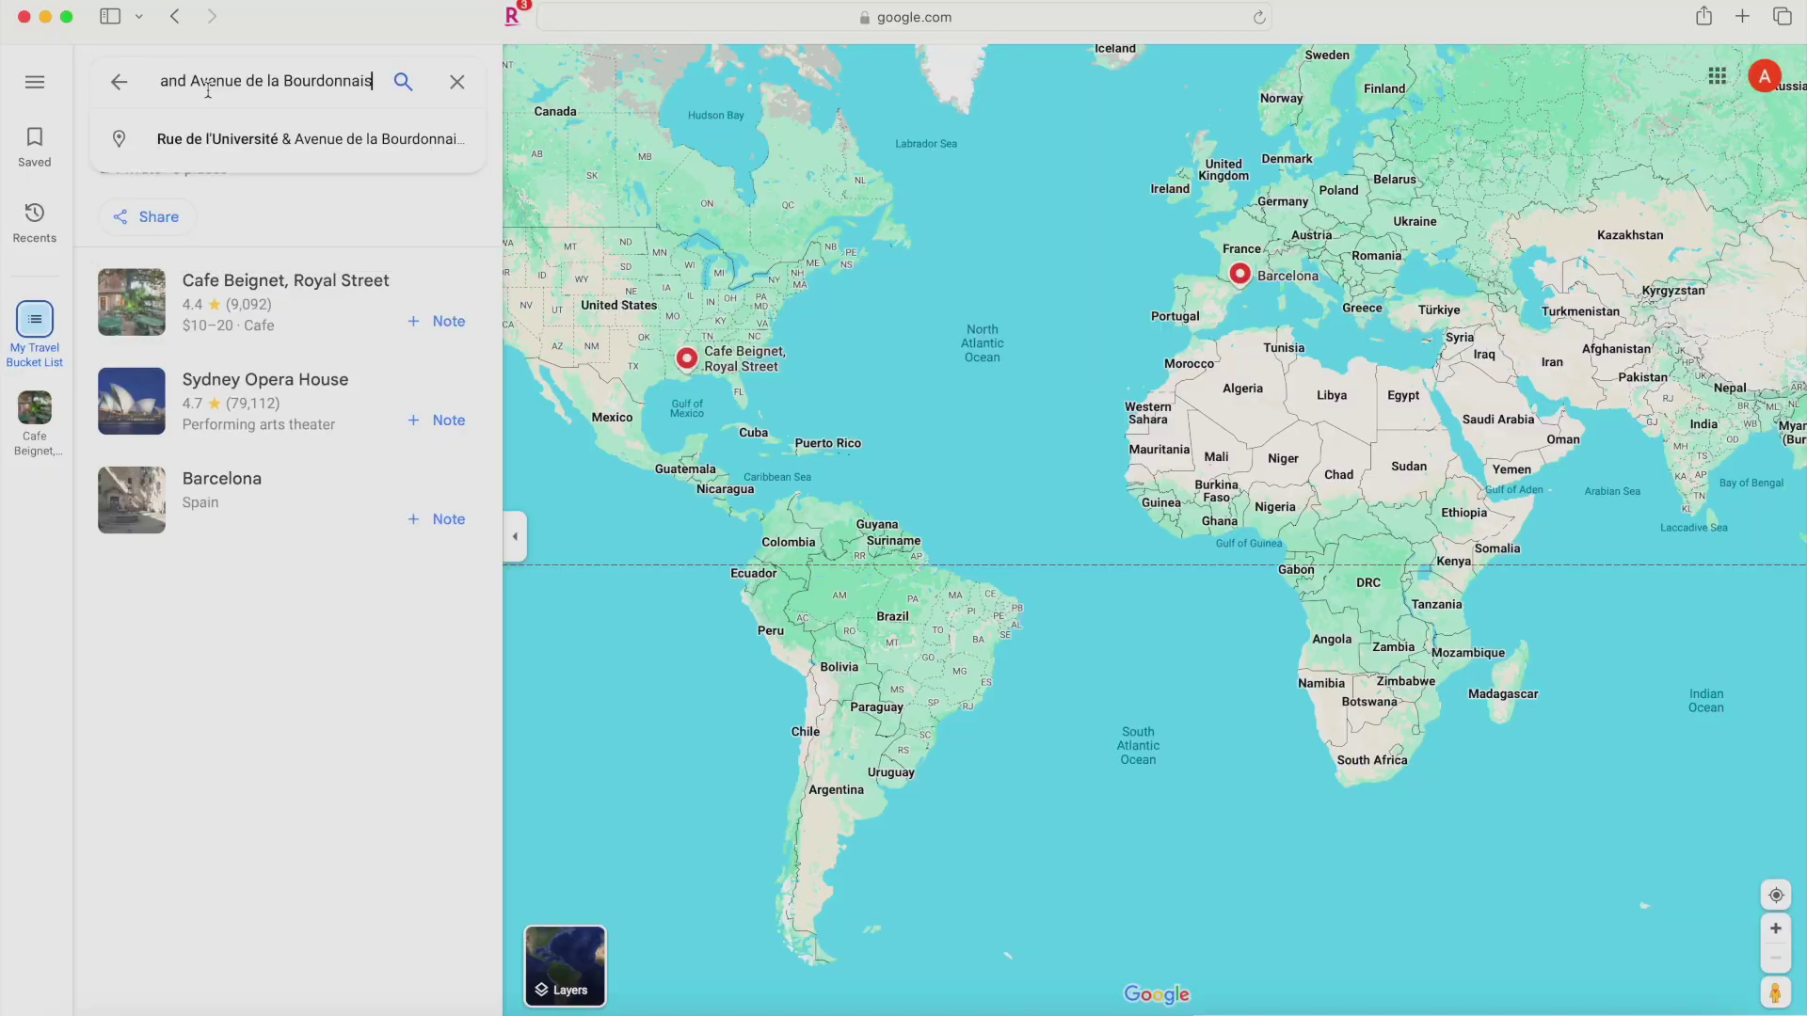
# Walk Street View up Rue de l'Université toward the Eiffel Tower, then return to the 225 Rue de l'Université details.
pyautogui.press('Return')
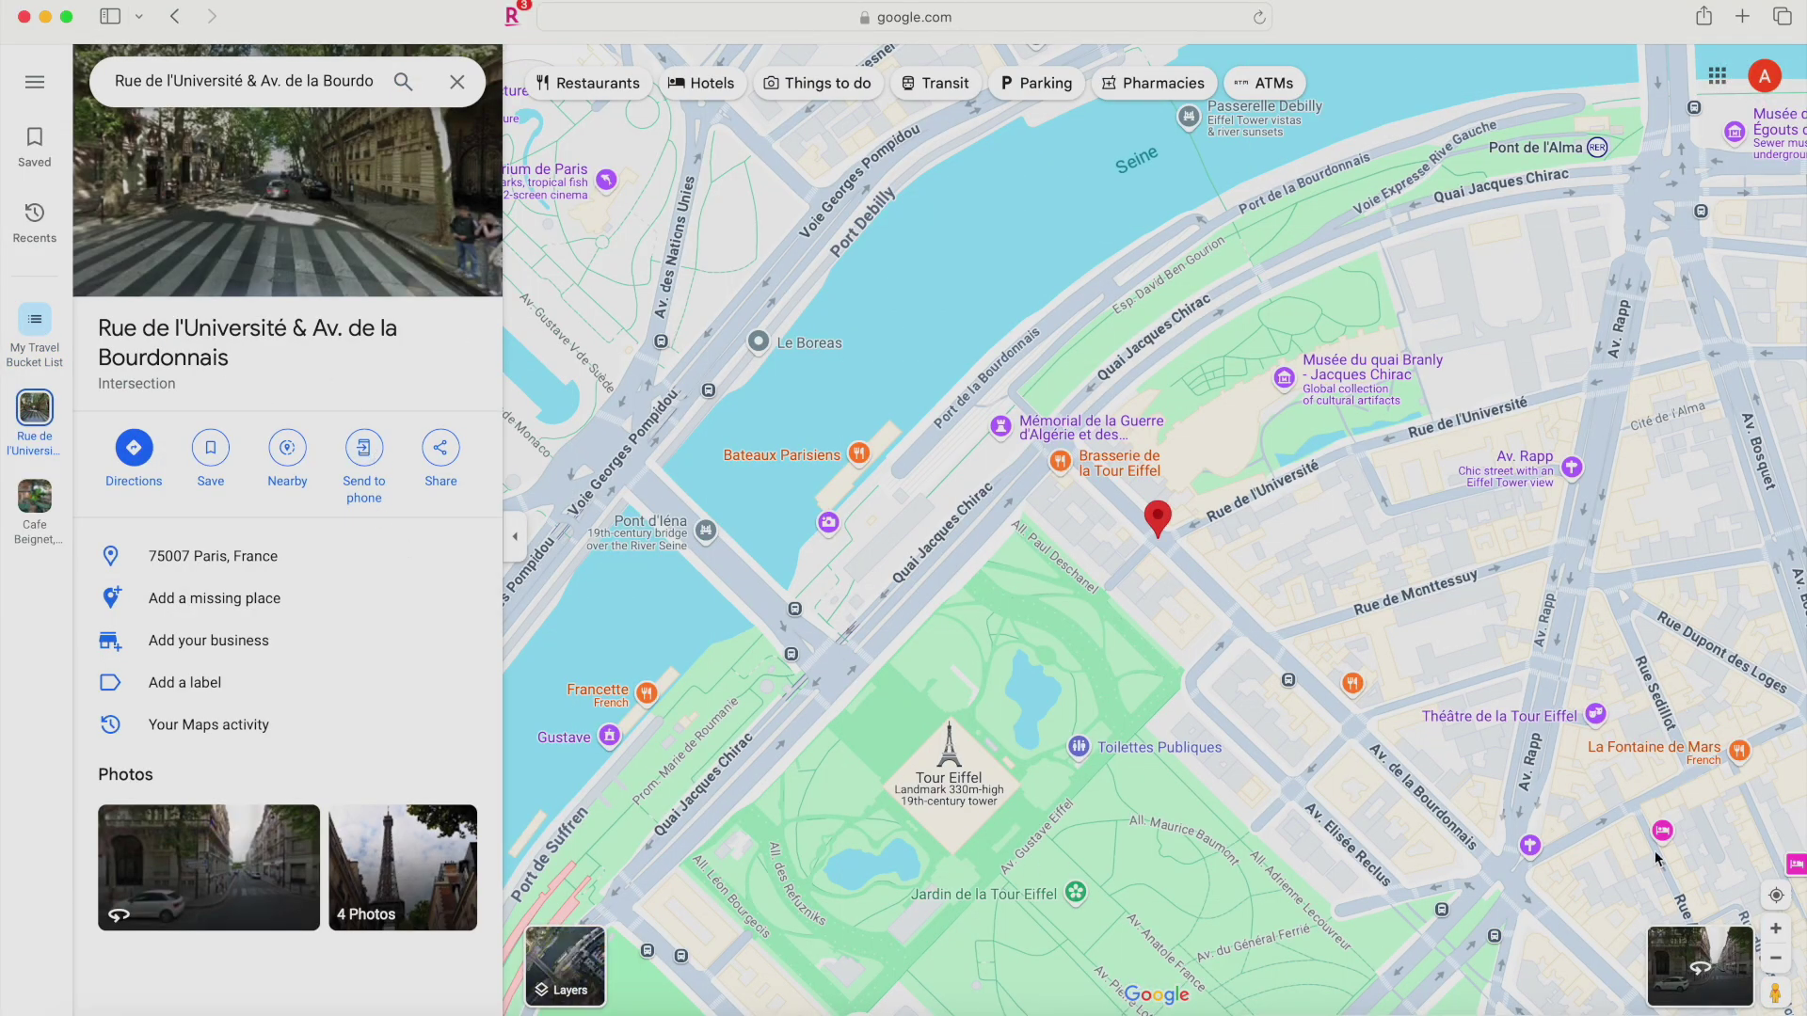
pyautogui.click(1685, 984)
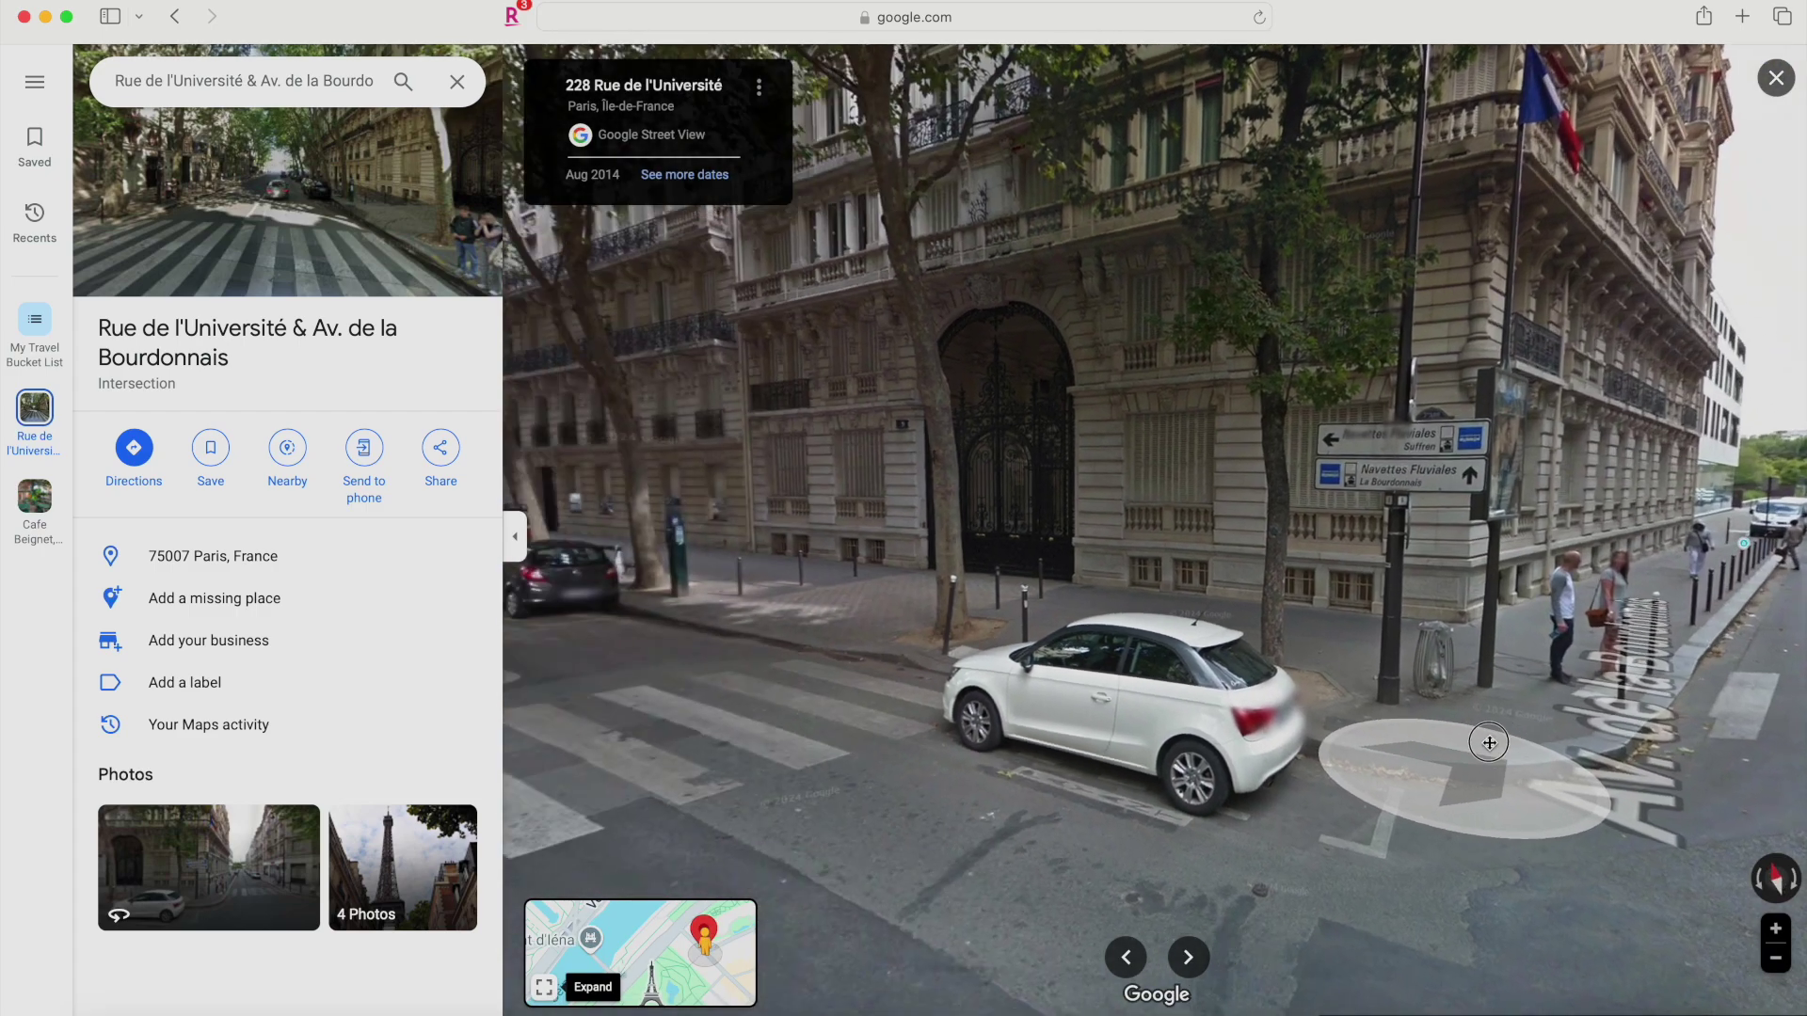
pyautogui.click(1130, 778)
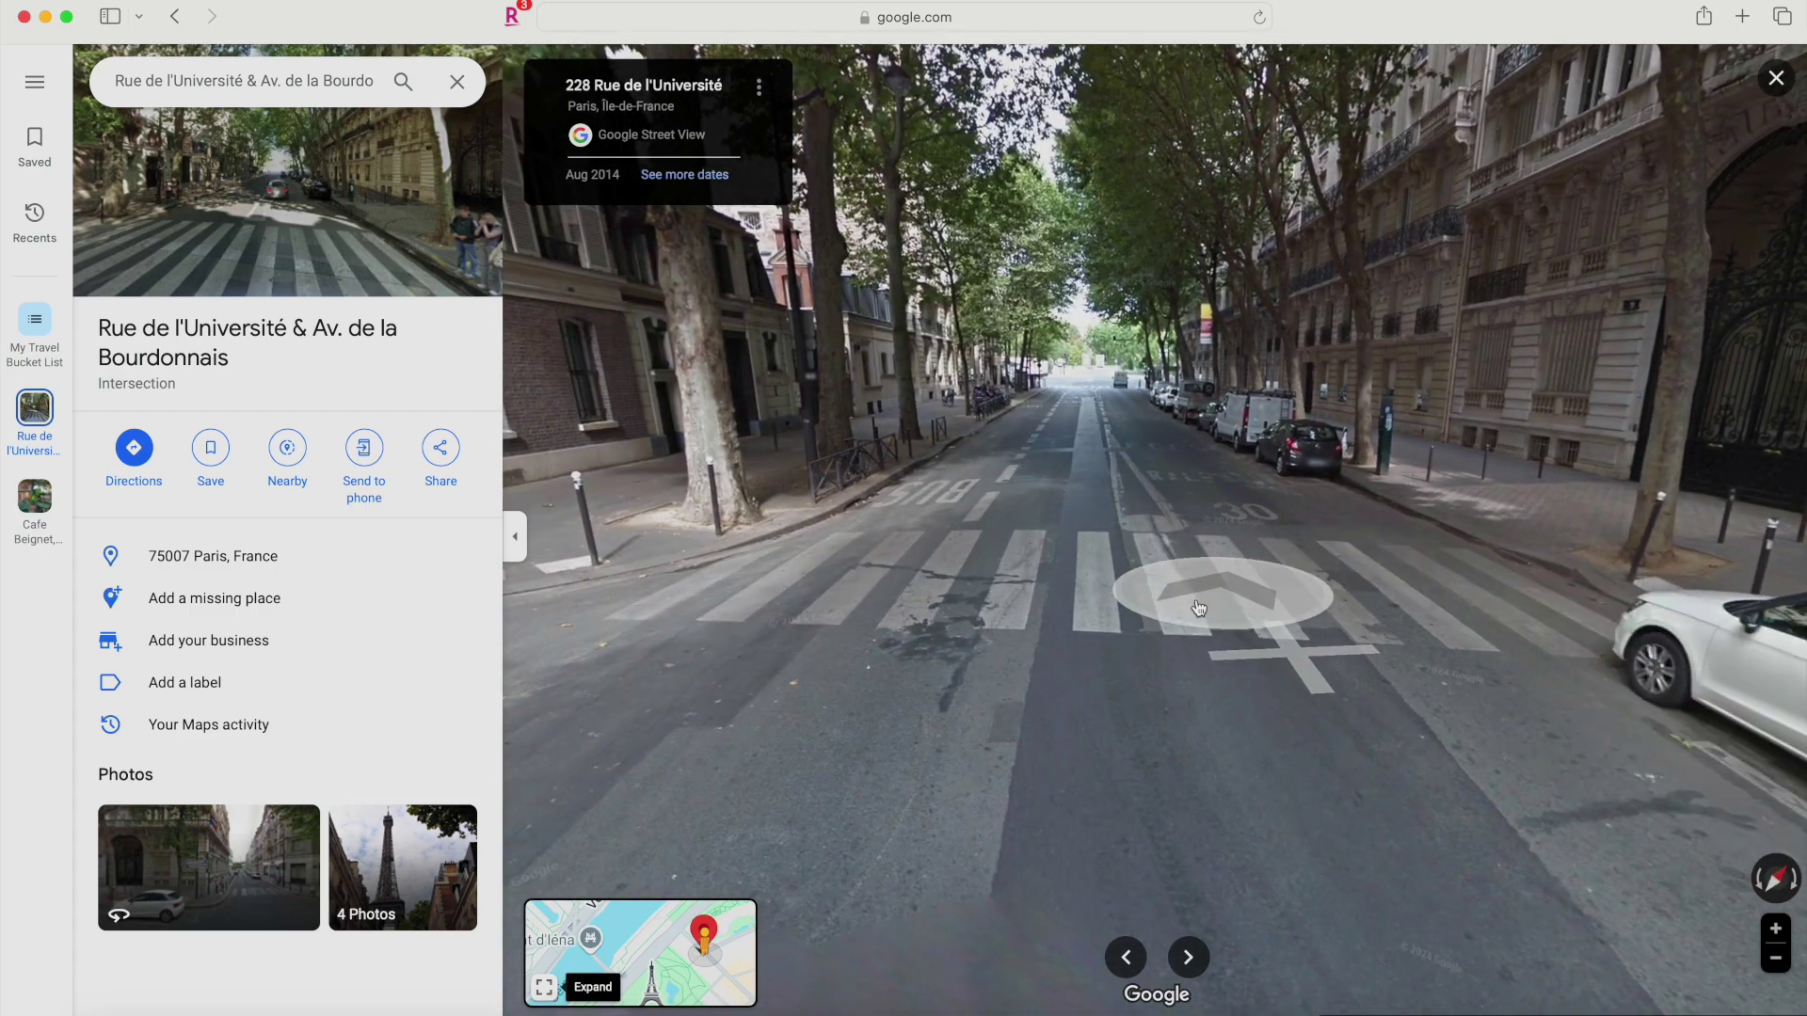
pyautogui.click(1199, 608)
pyautogui.click(1211, 524)
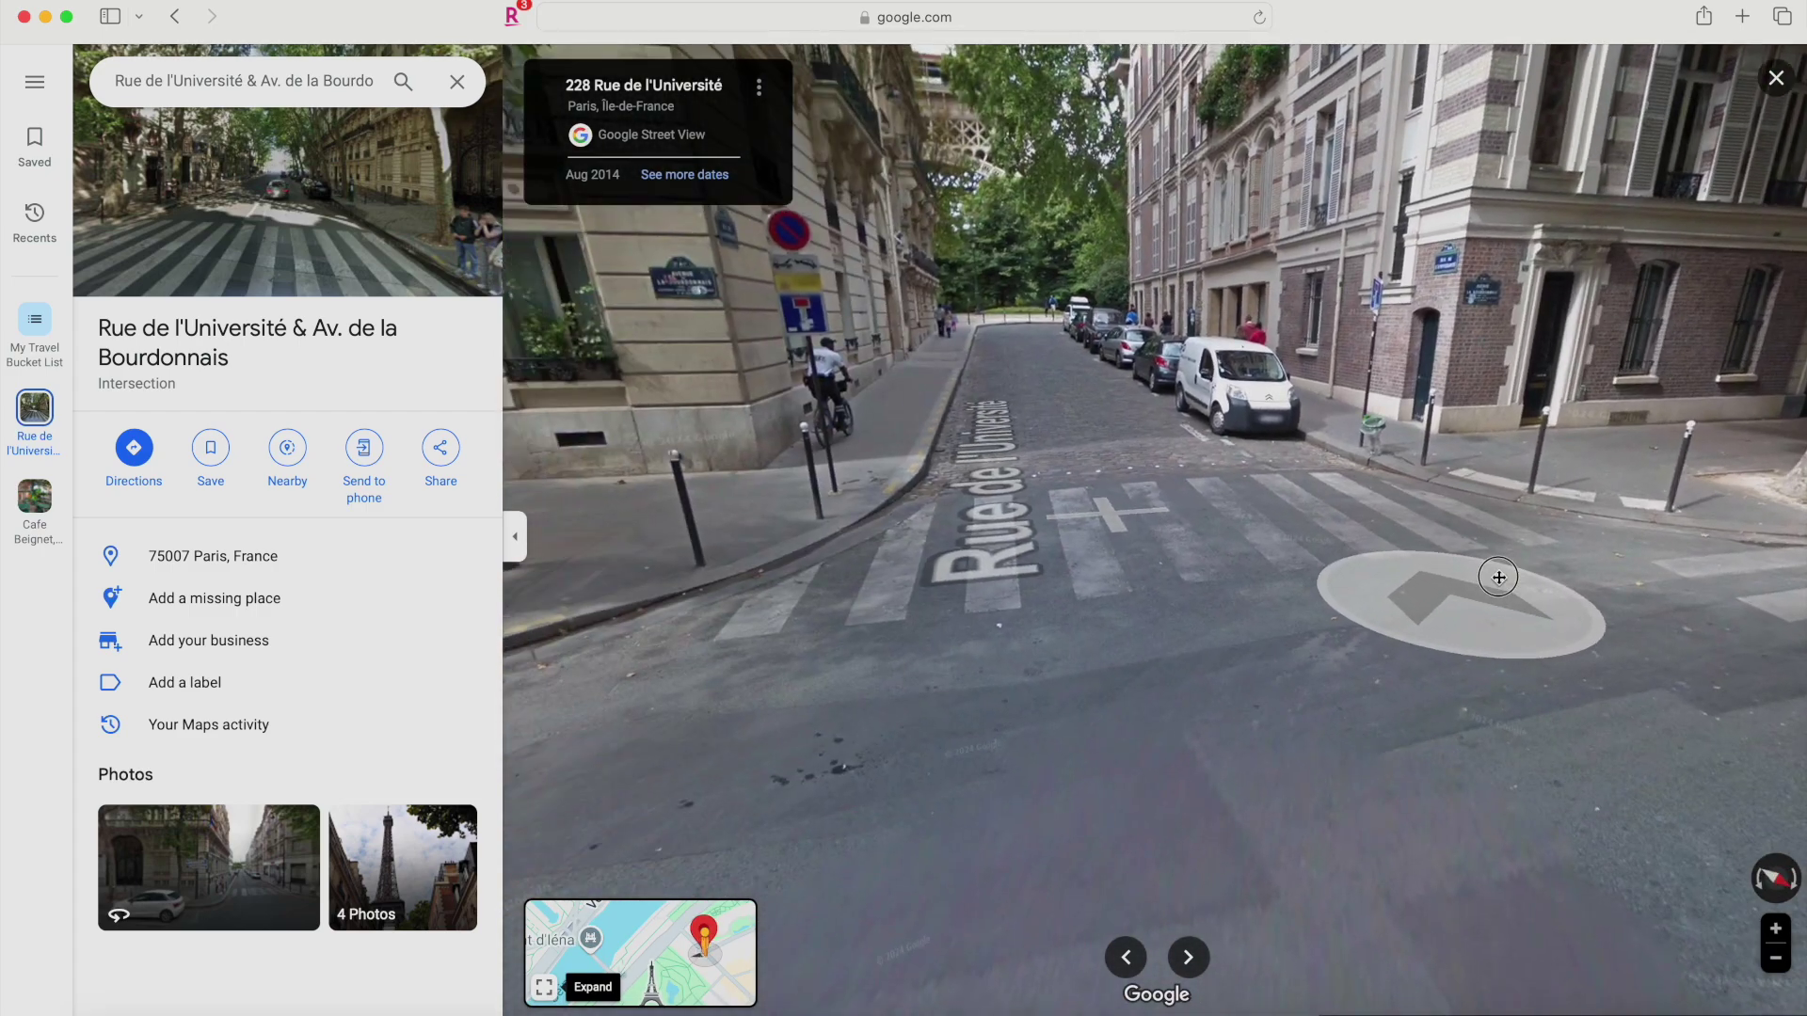
pyautogui.click(1016, 336)
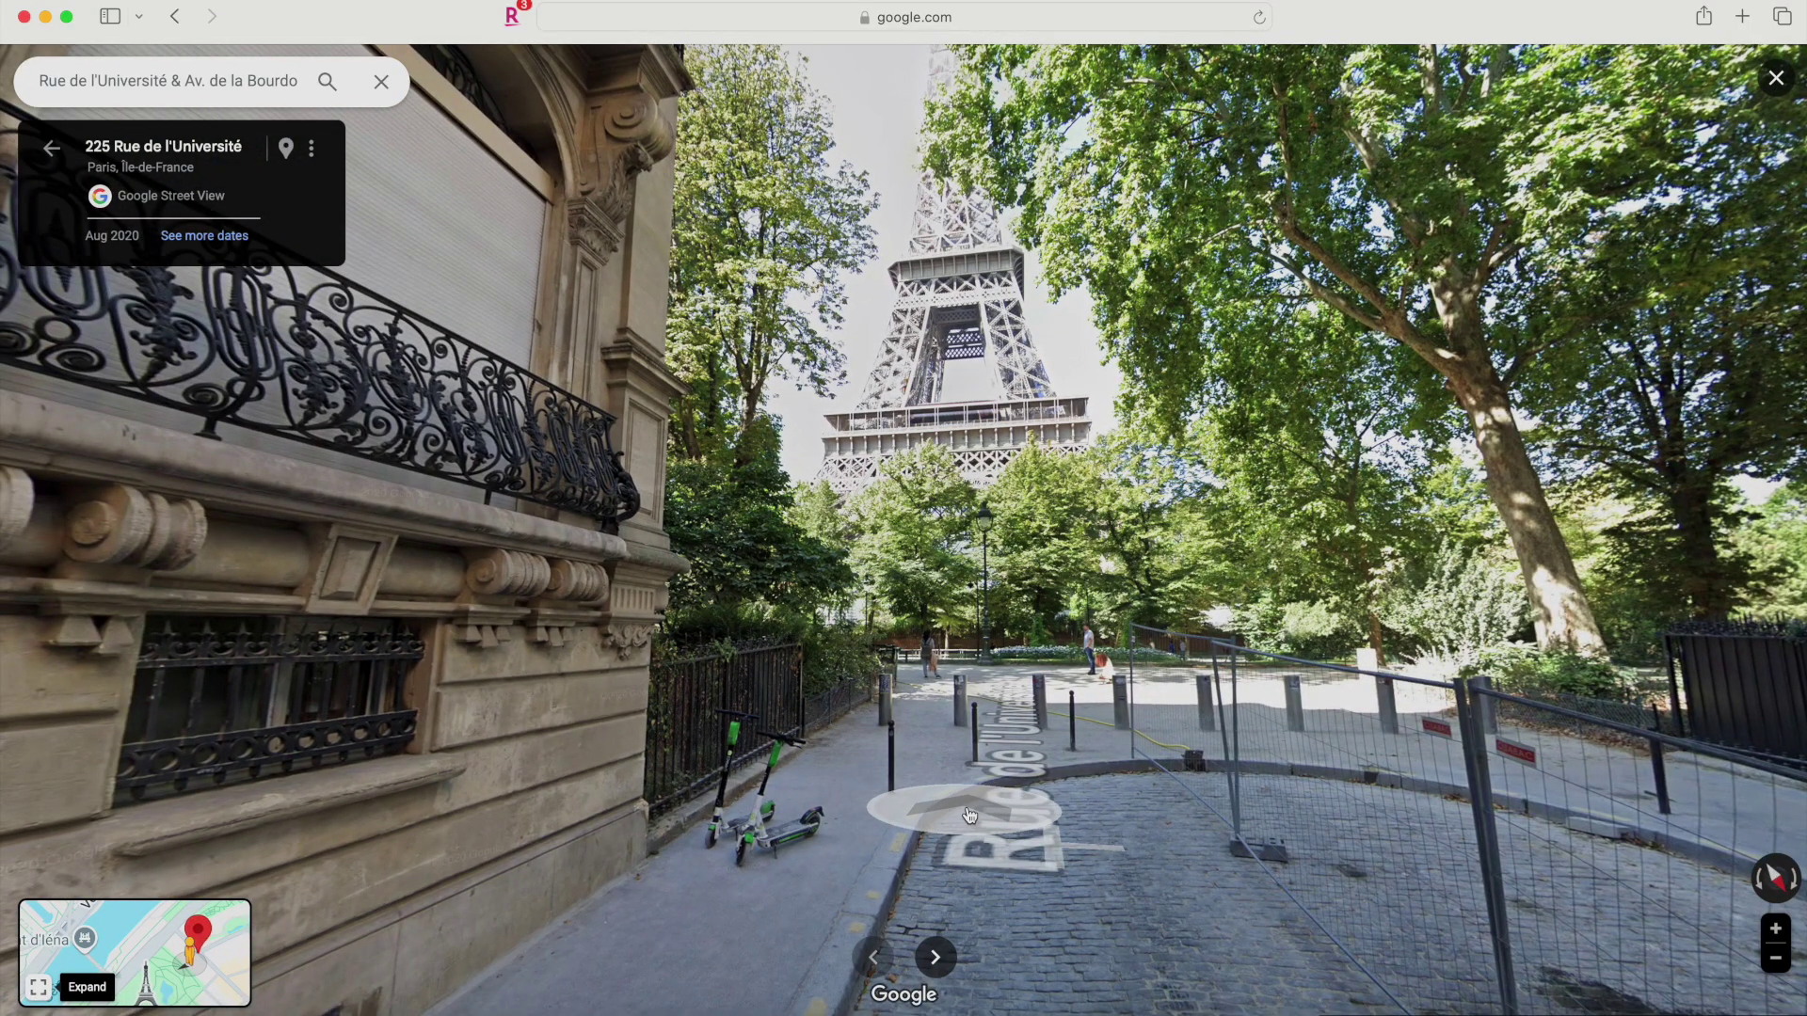
pyautogui.click(287, 150)
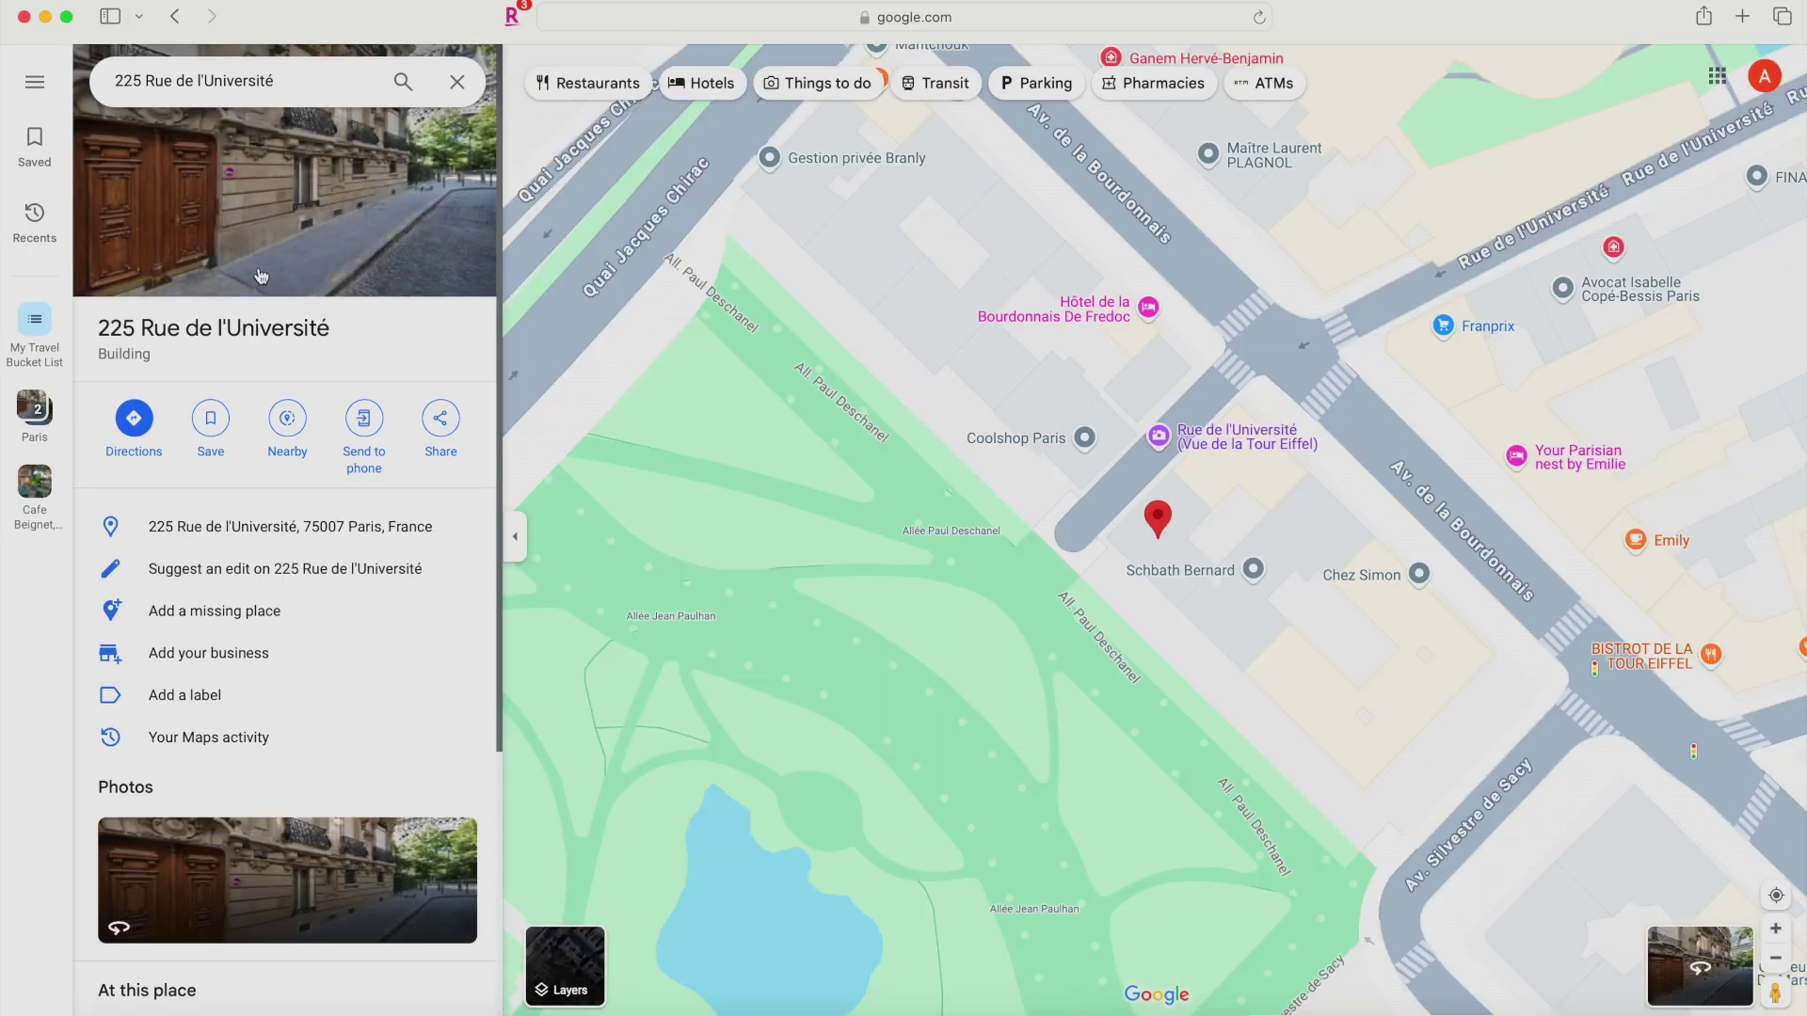
# Save 225 Rue de l'Université and El Toro Loco Churrascaria Little Havana to My Travel Bucket List.
pyautogui.click(210, 421)
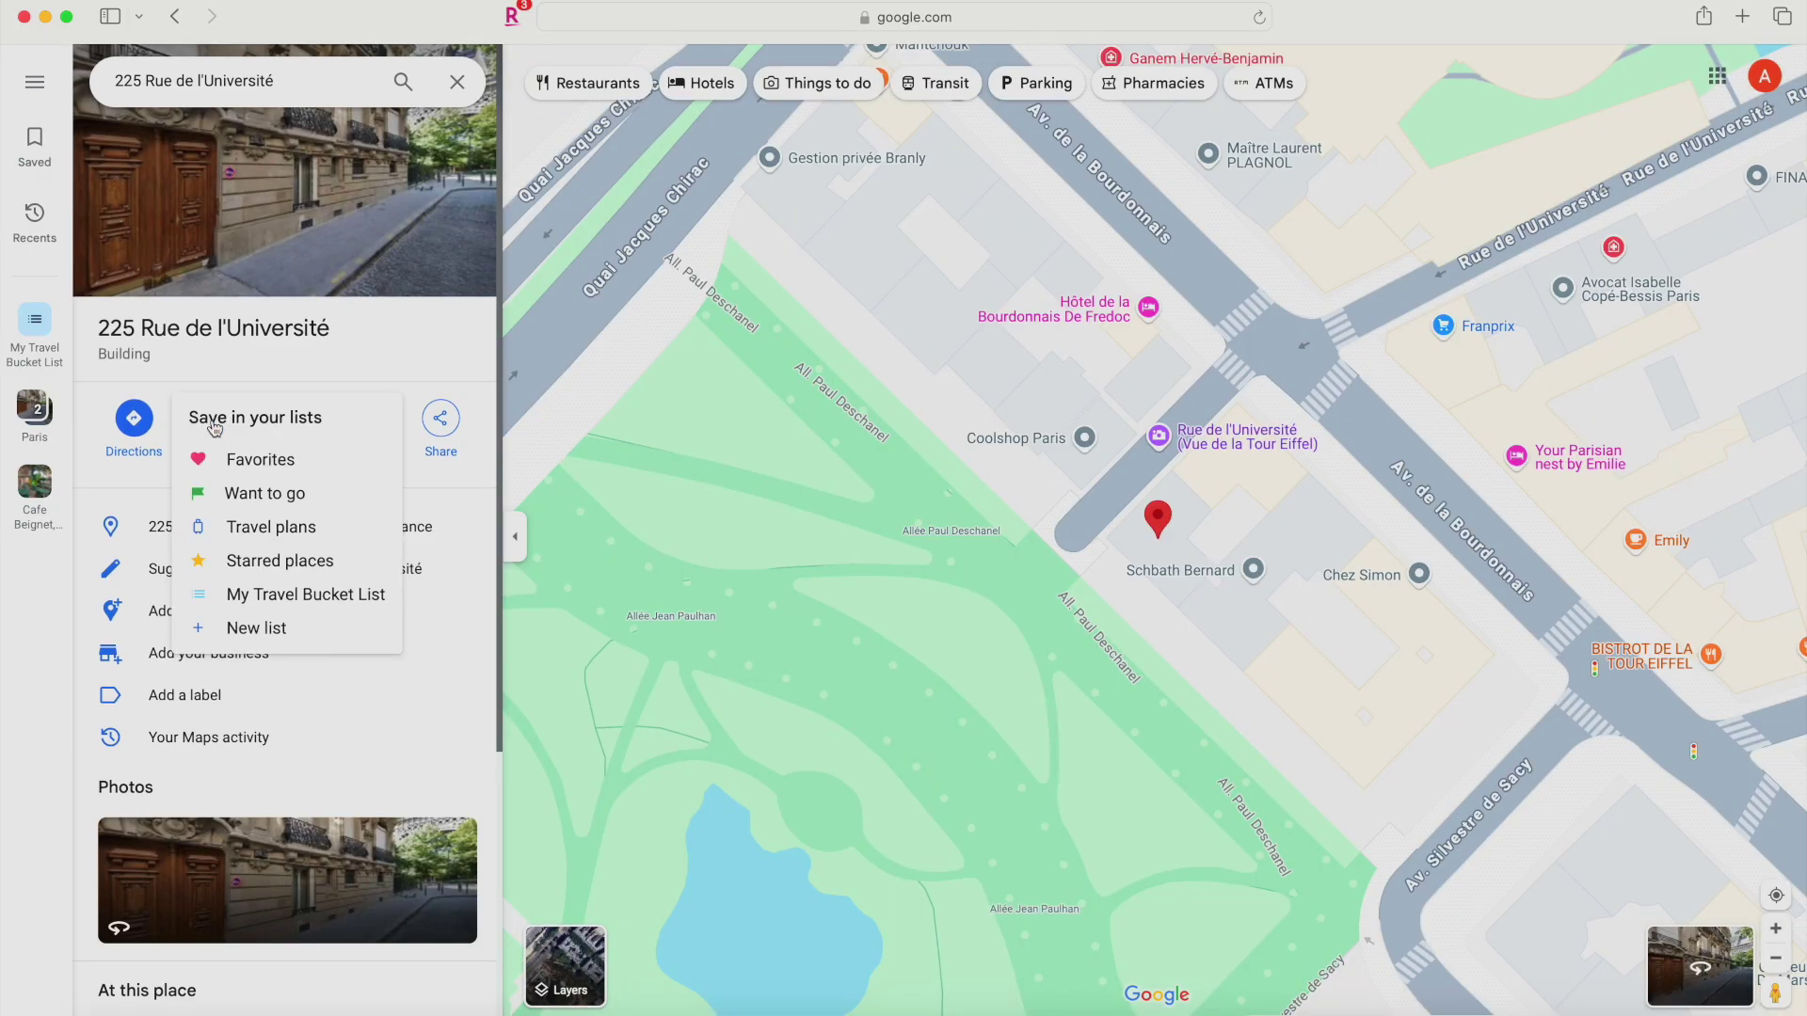
pyautogui.click(264, 599)
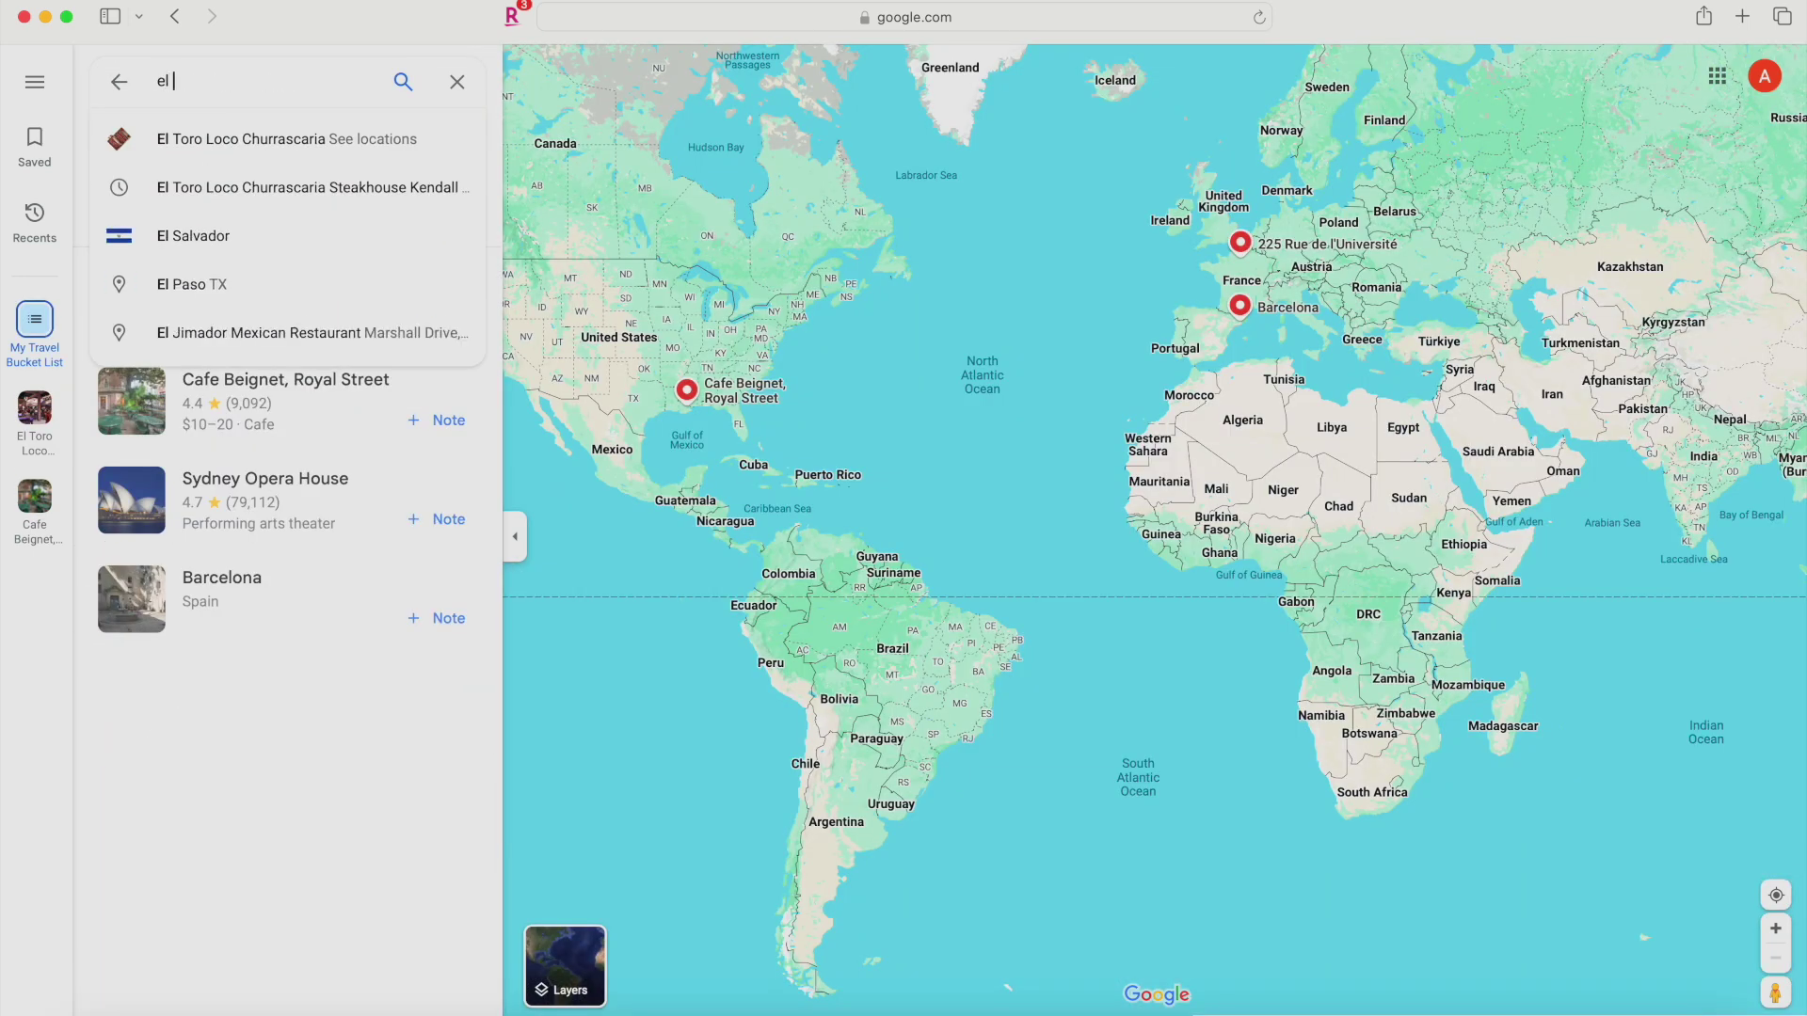
pyautogui.write('toro loco')
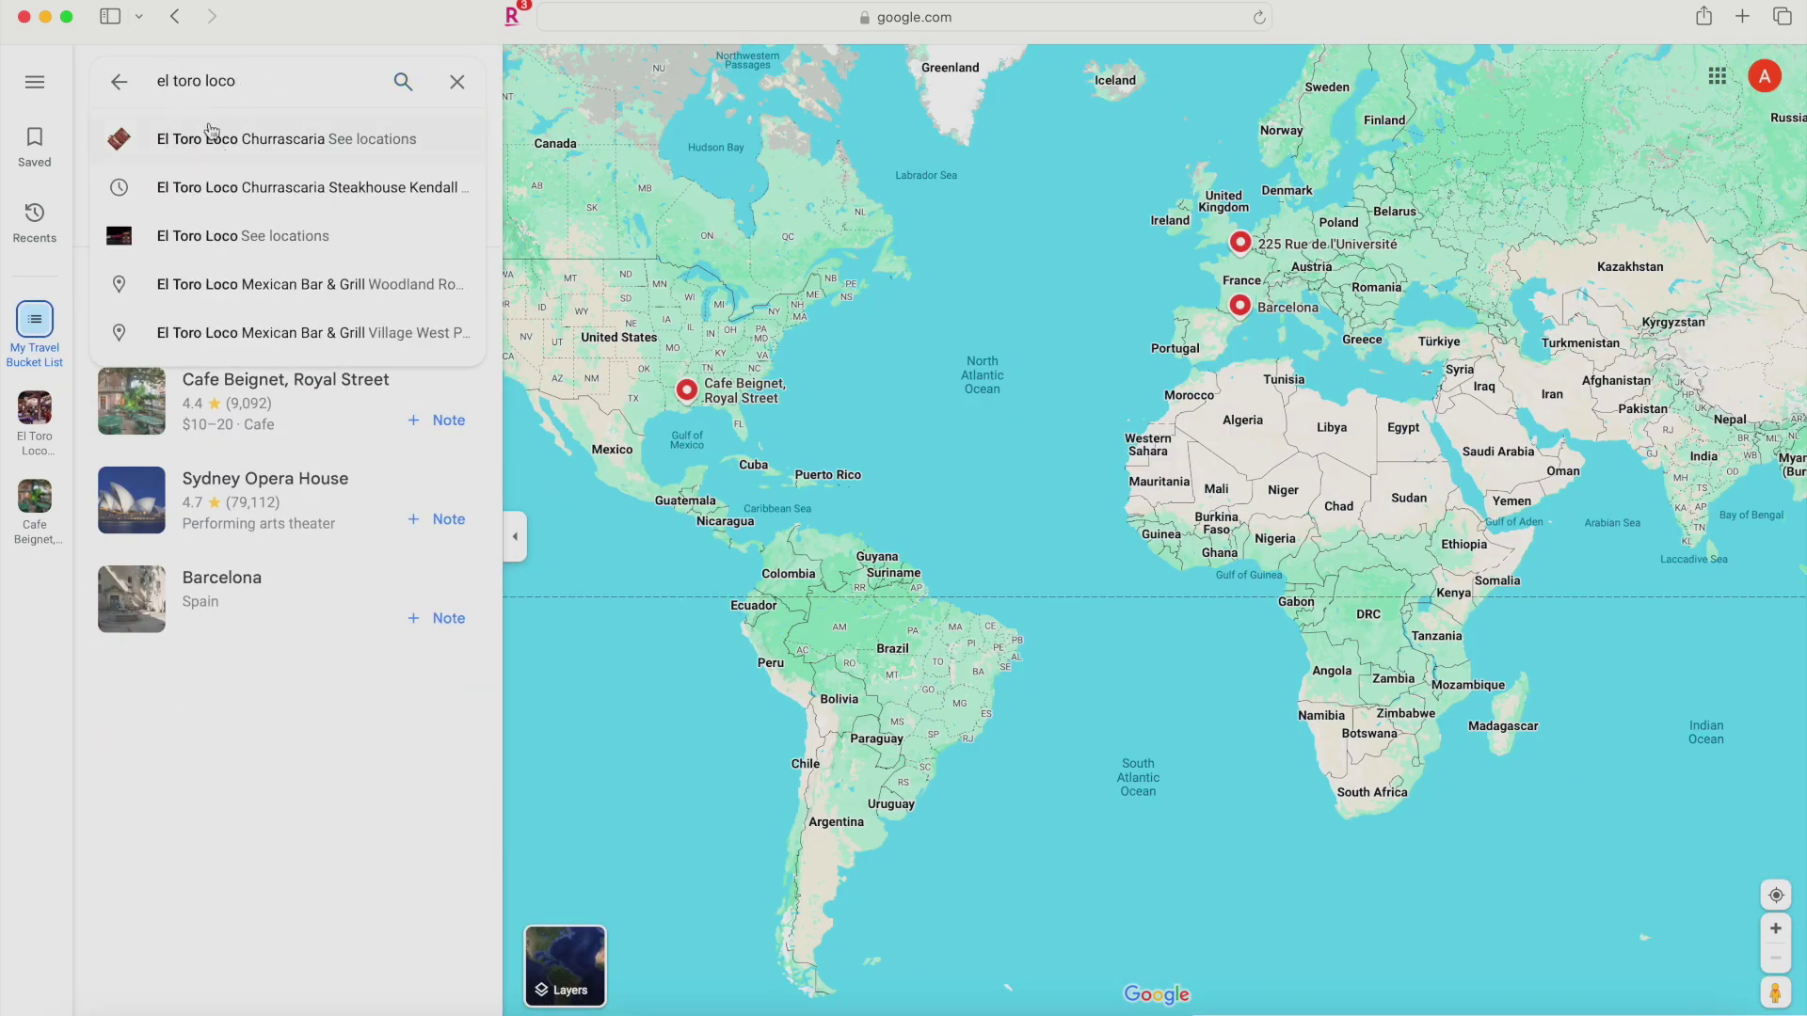
pyautogui.click(211, 139)
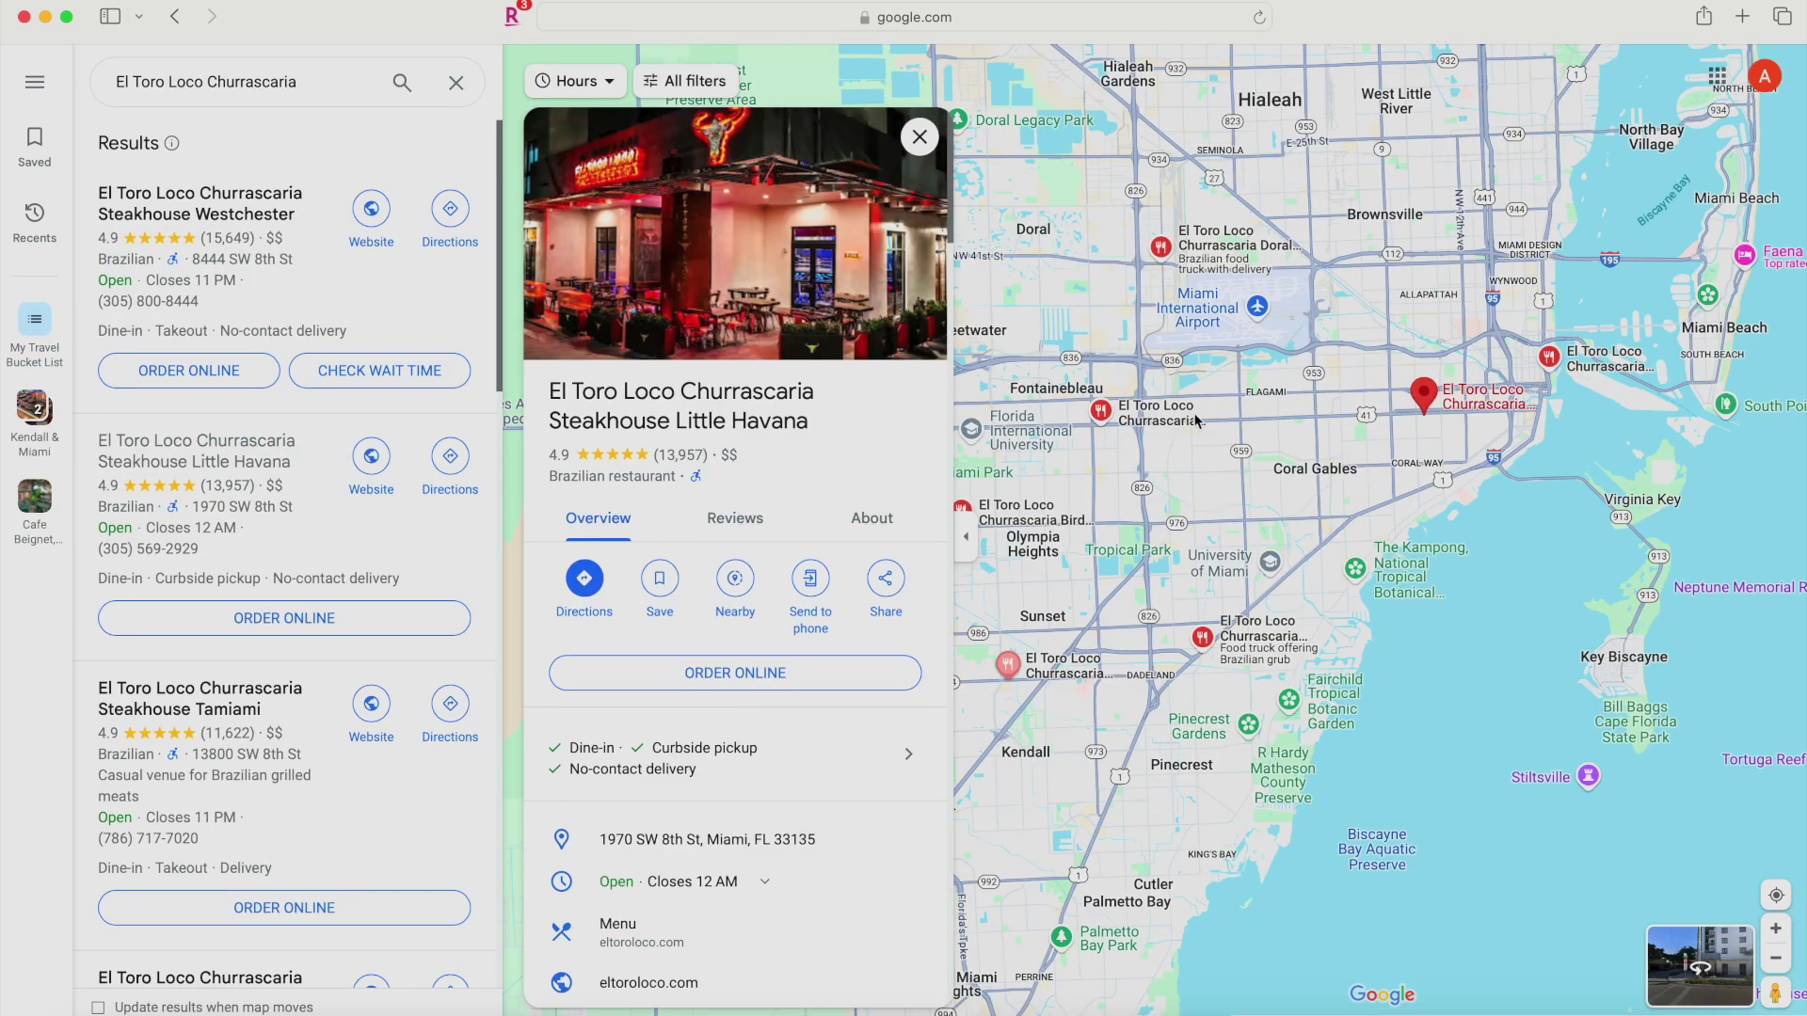
pyautogui.click(659, 578)
pyautogui.click(732, 750)
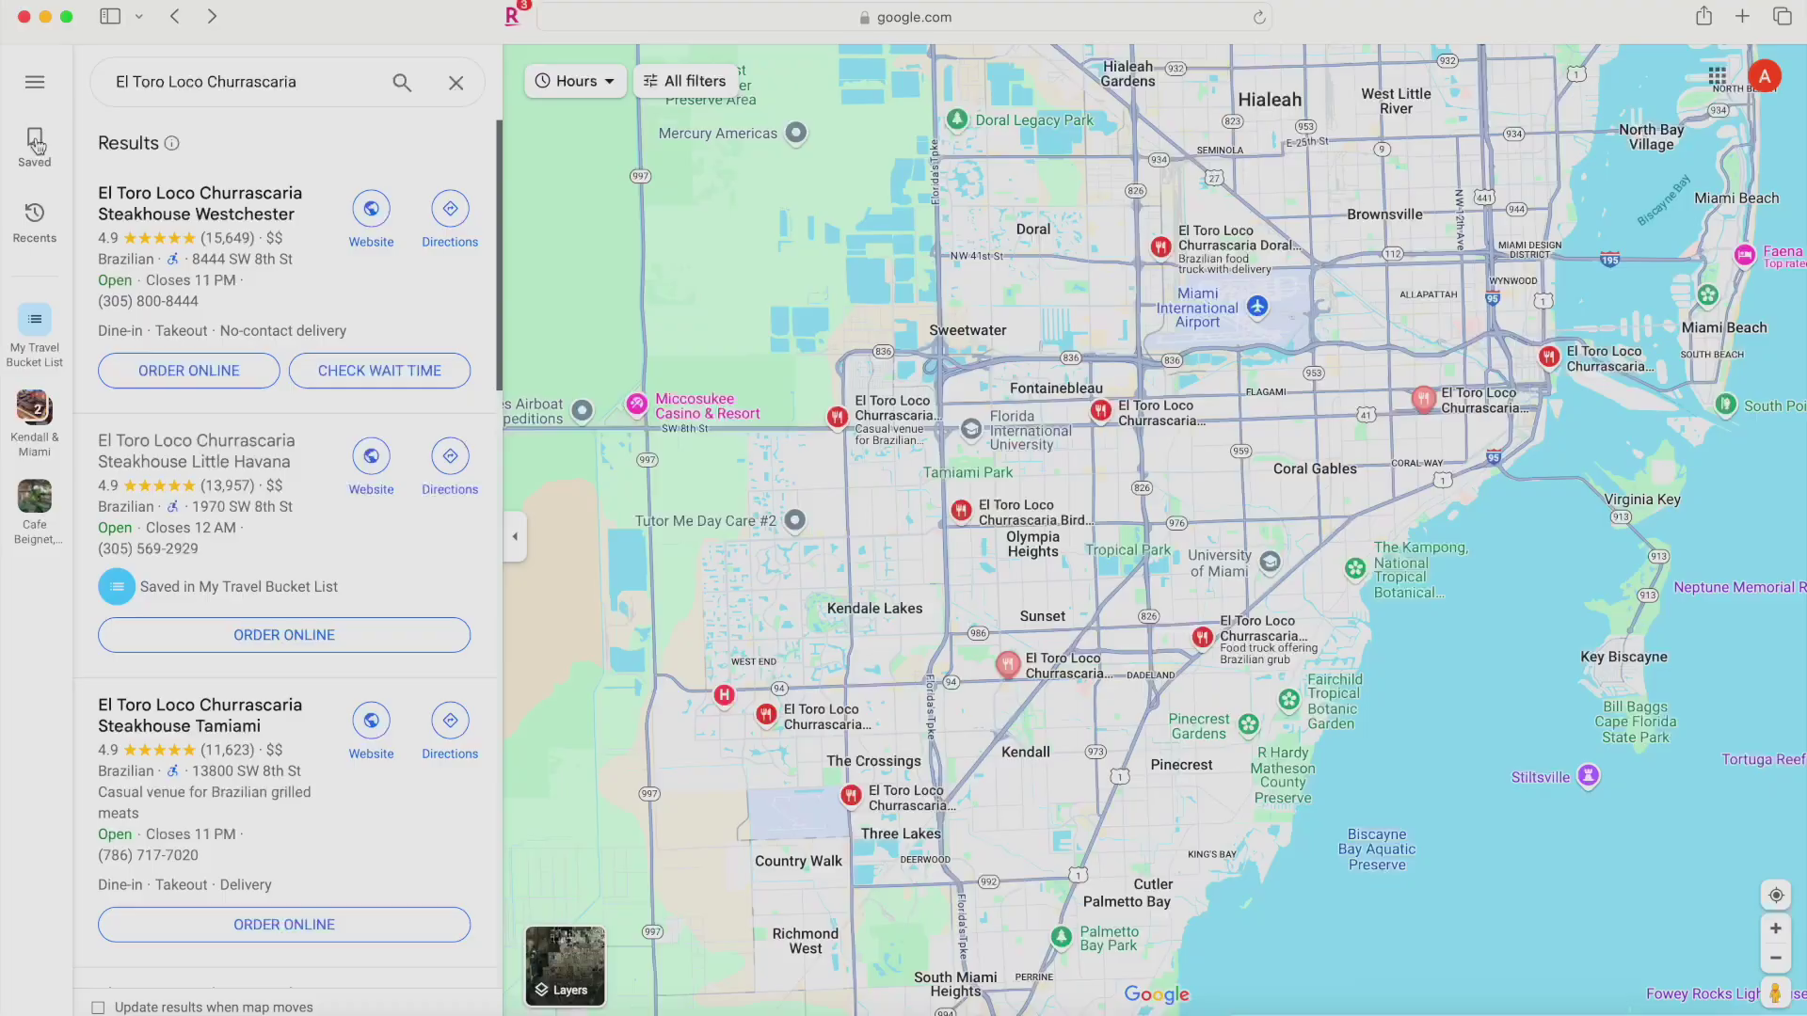
pyautogui.click(35, 142)
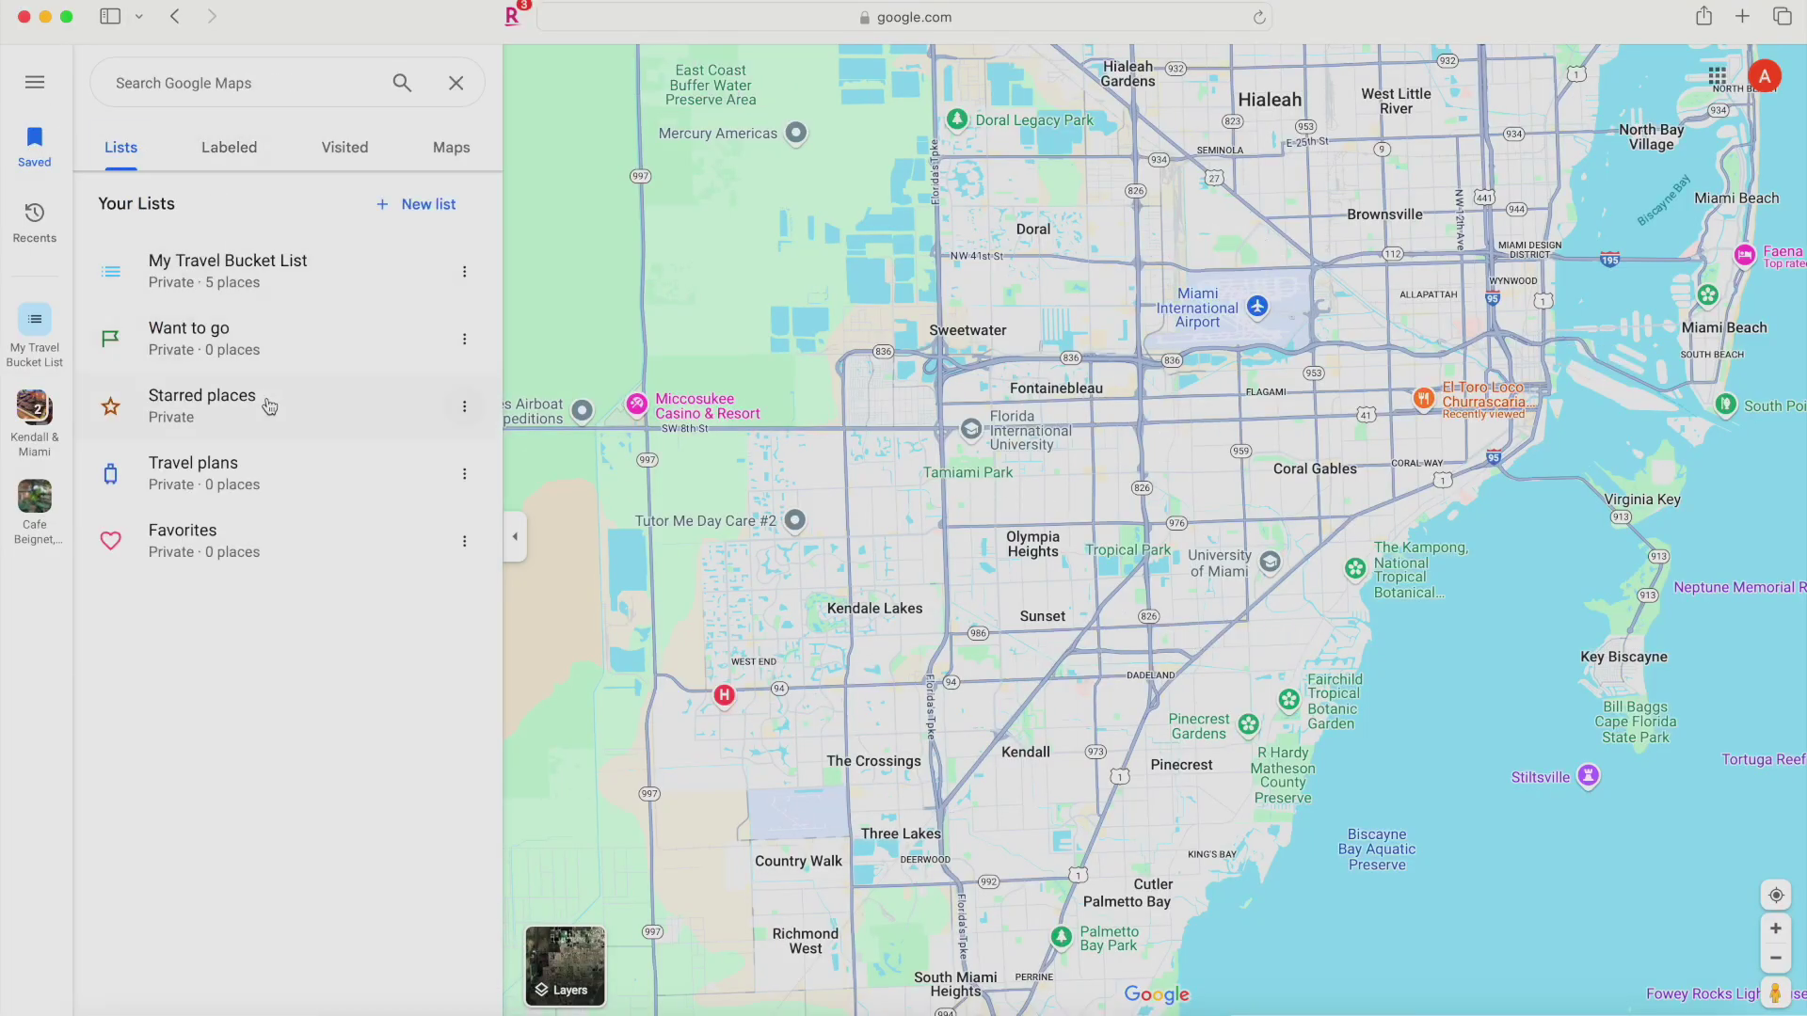
# Open My Travel Bucket List and show the 225 Rue de l'Université entry's details.
pyautogui.click(243, 280)
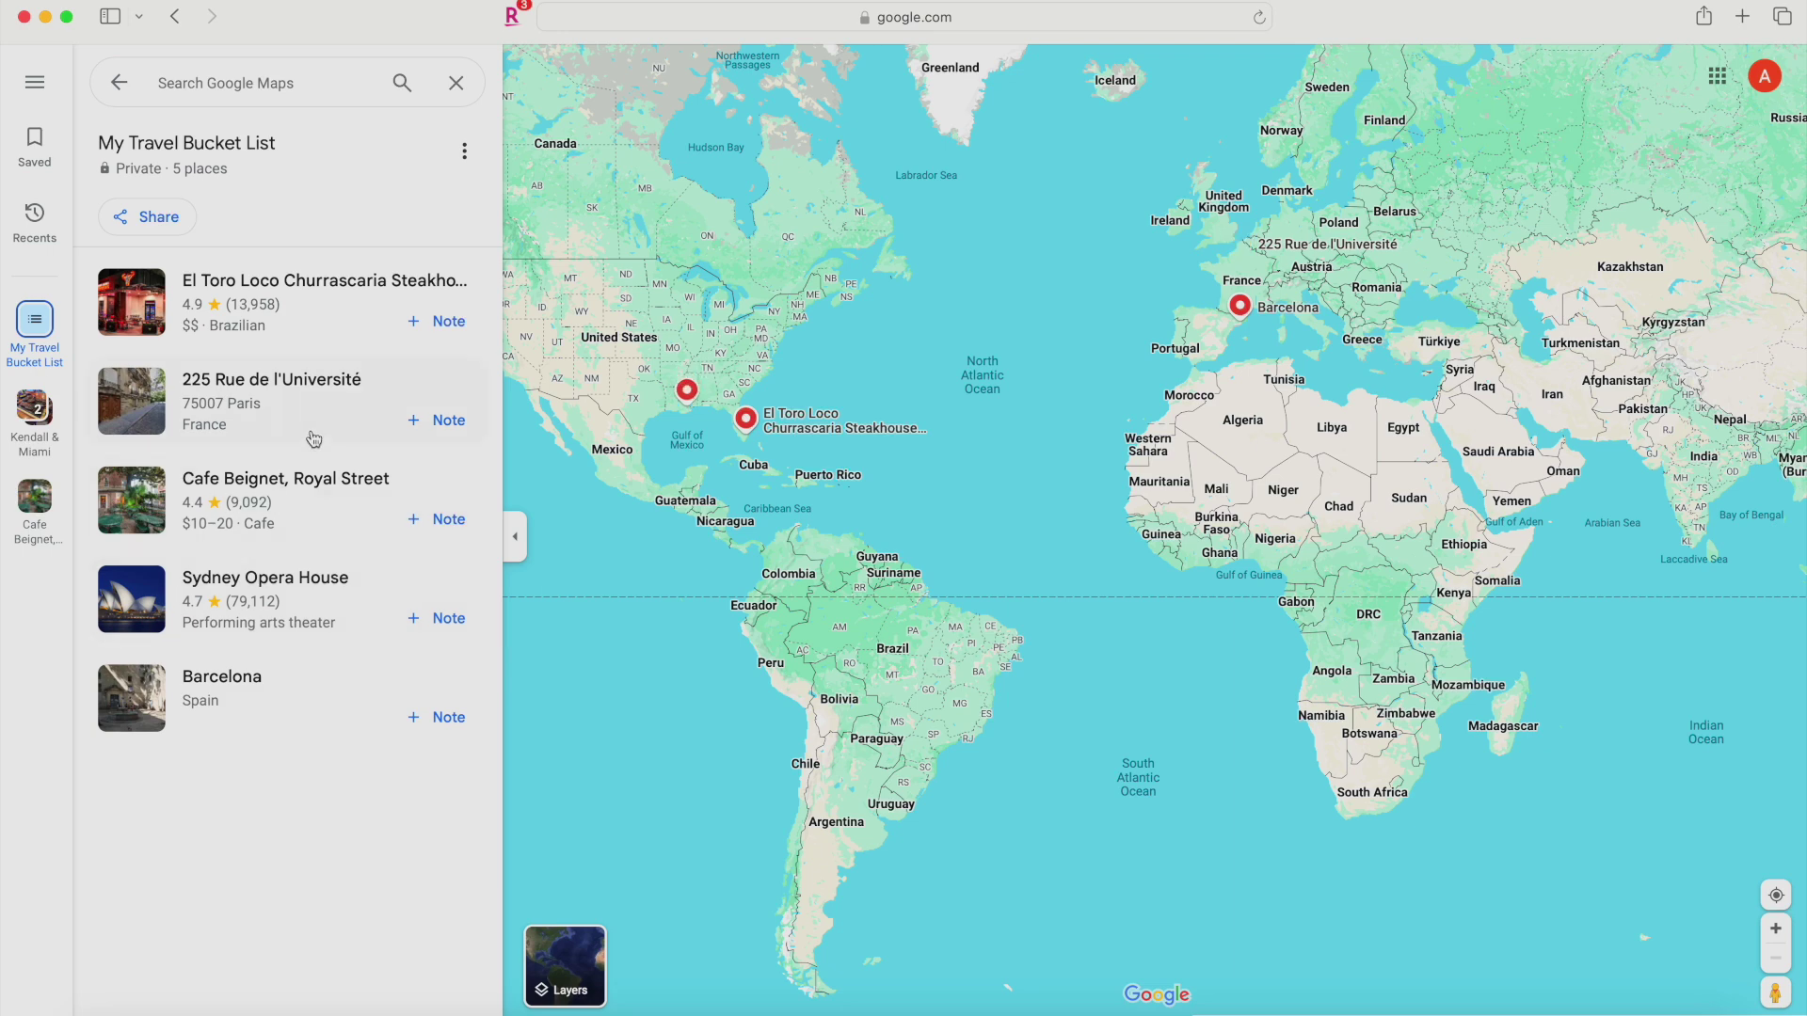
pyautogui.click(334, 411)
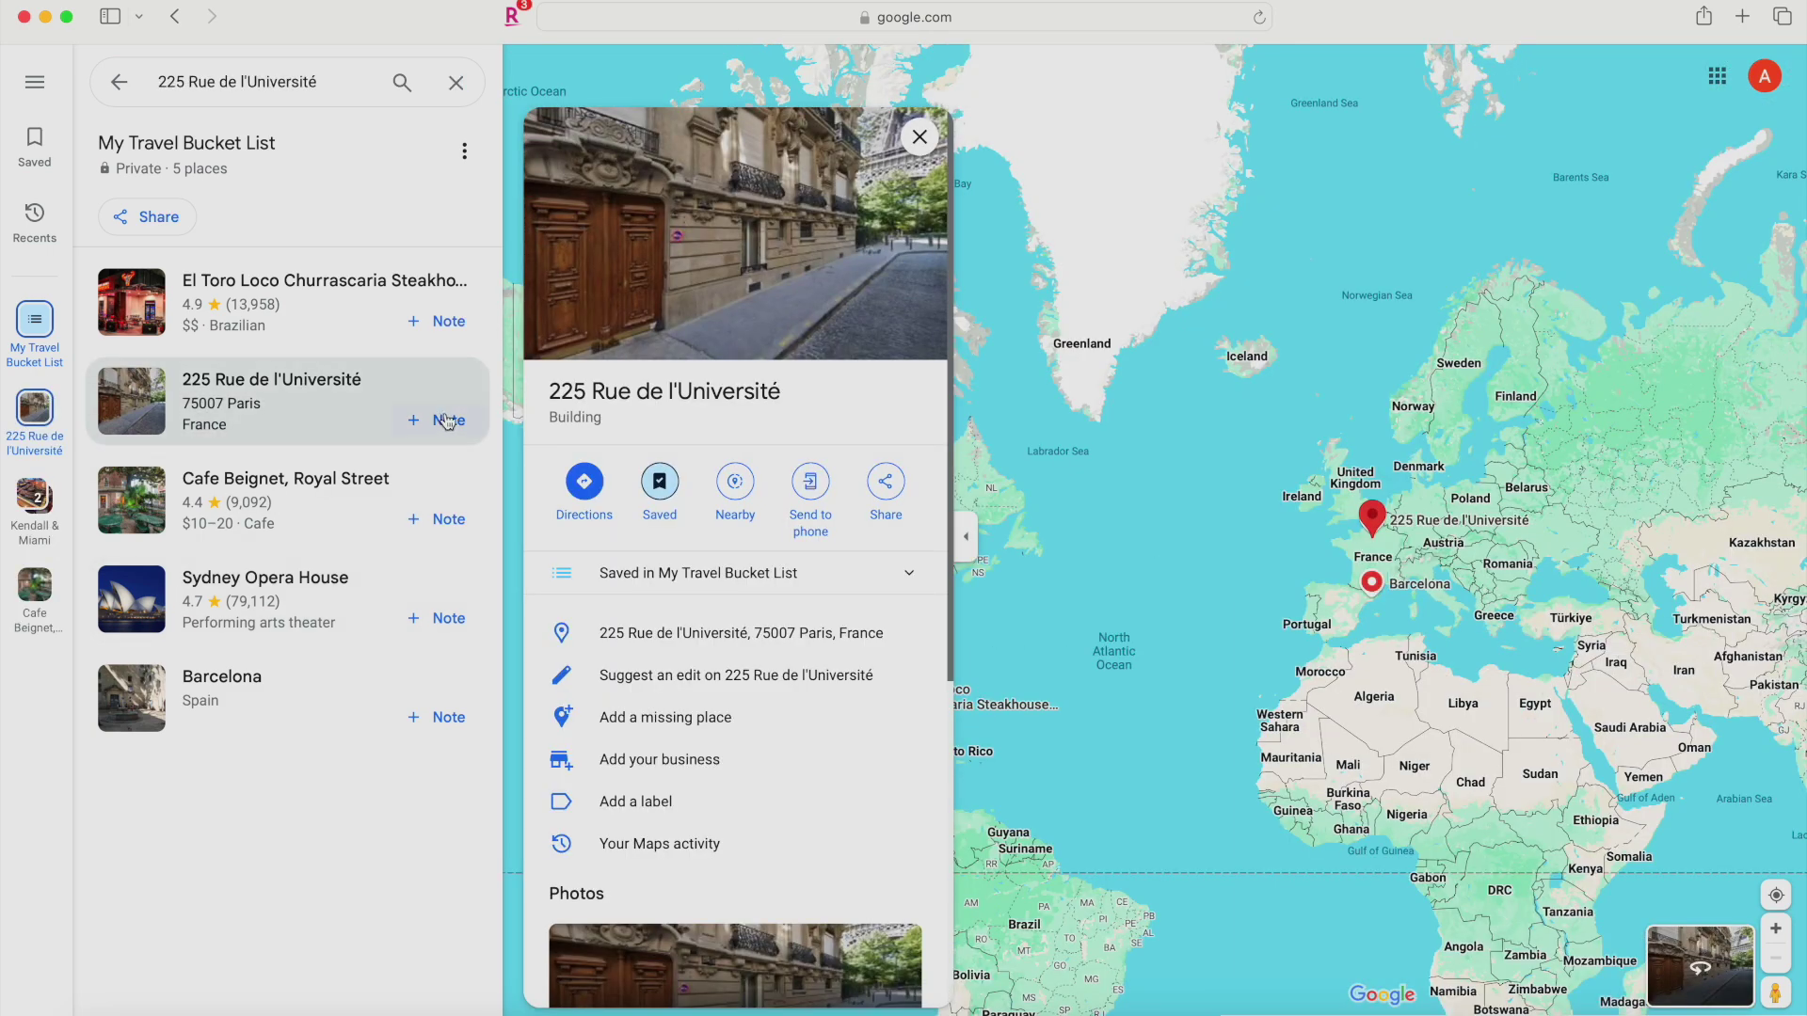
# Add the note 'Perfect spot for photo with Eiffel Tower!' to the saved 225 Rue de l'Université entry.
pyautogui.click(909, 573)
pyautogui.click(633, 645)
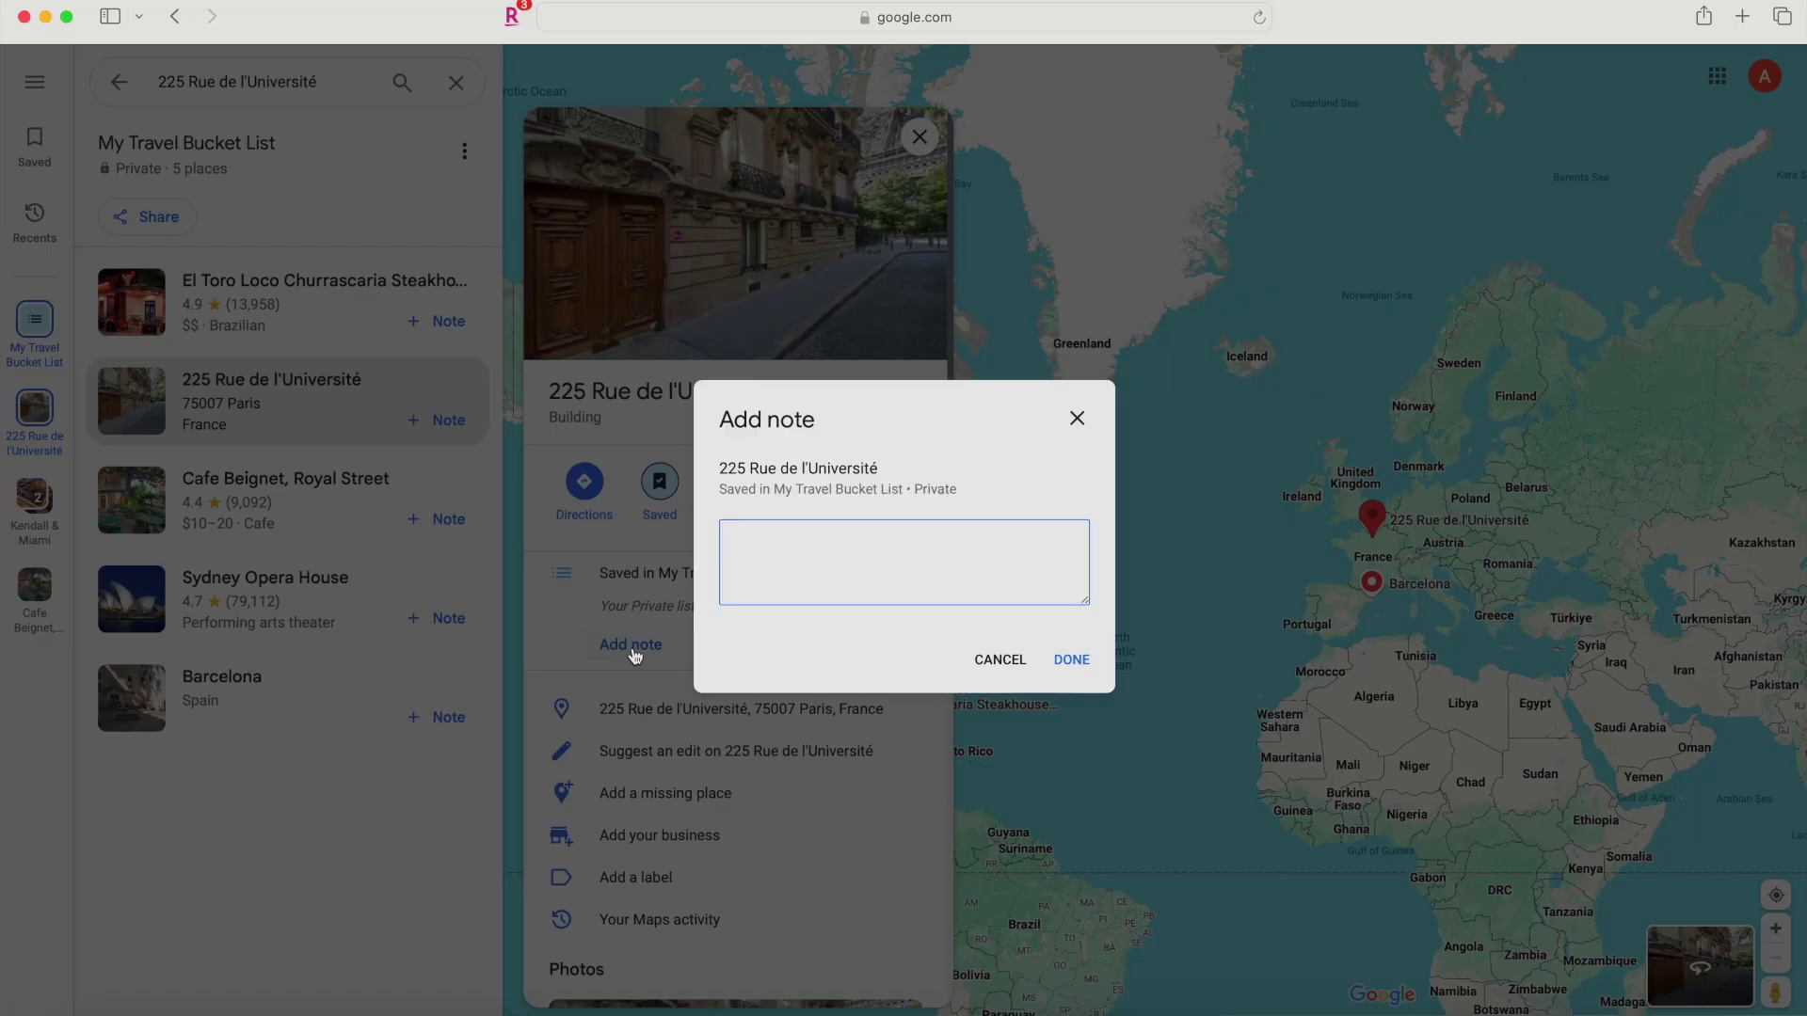
pyautogui.write('Pe')
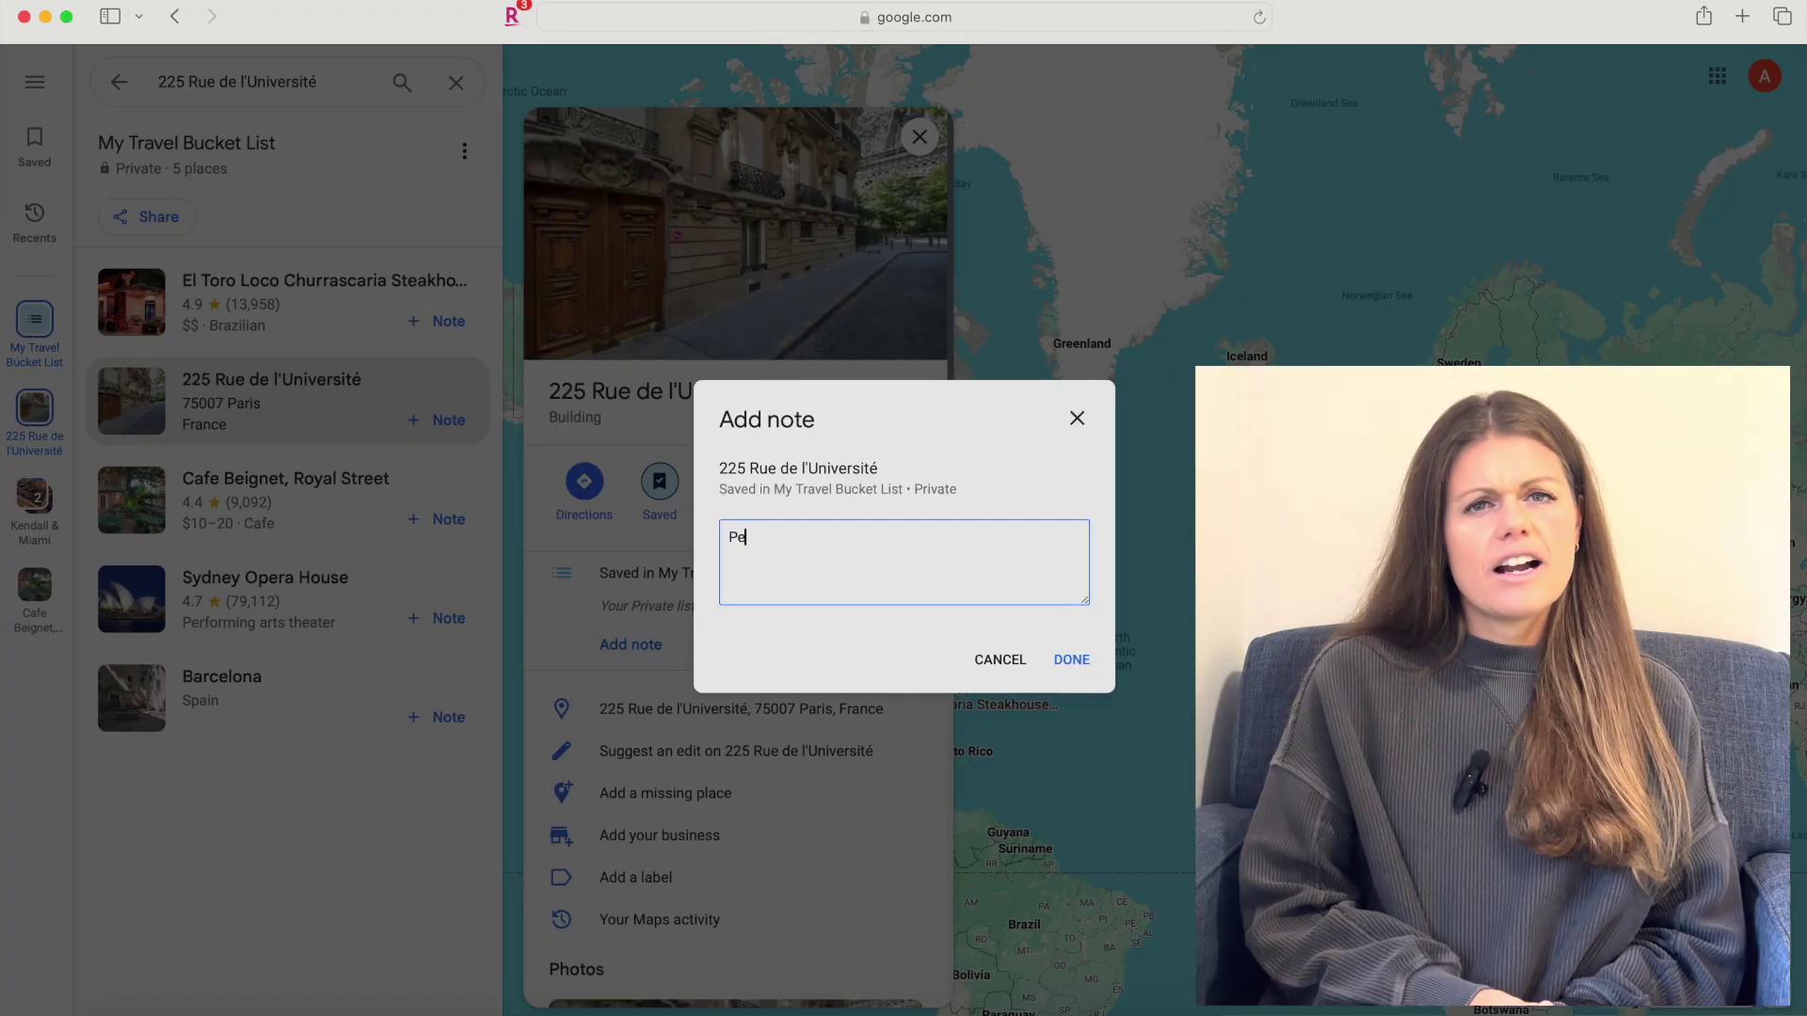
pyautogui.write('rfect spo')
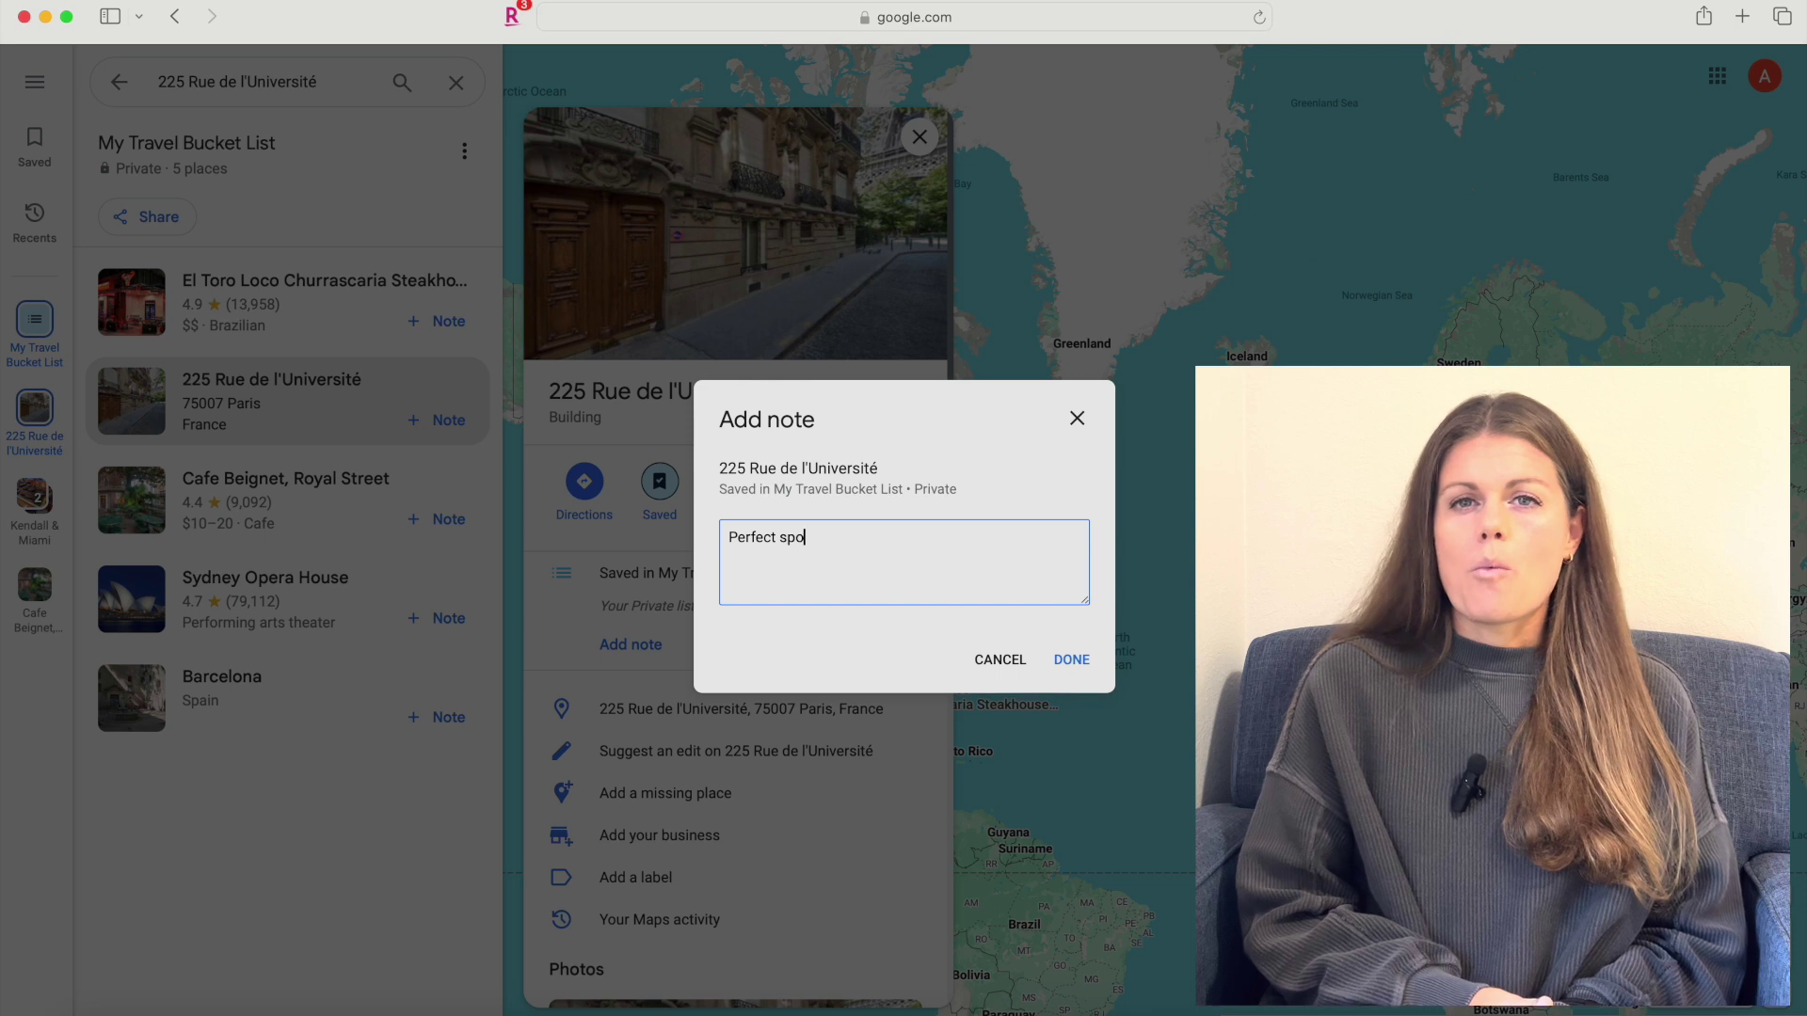
pyautogui.write('t for photo with')
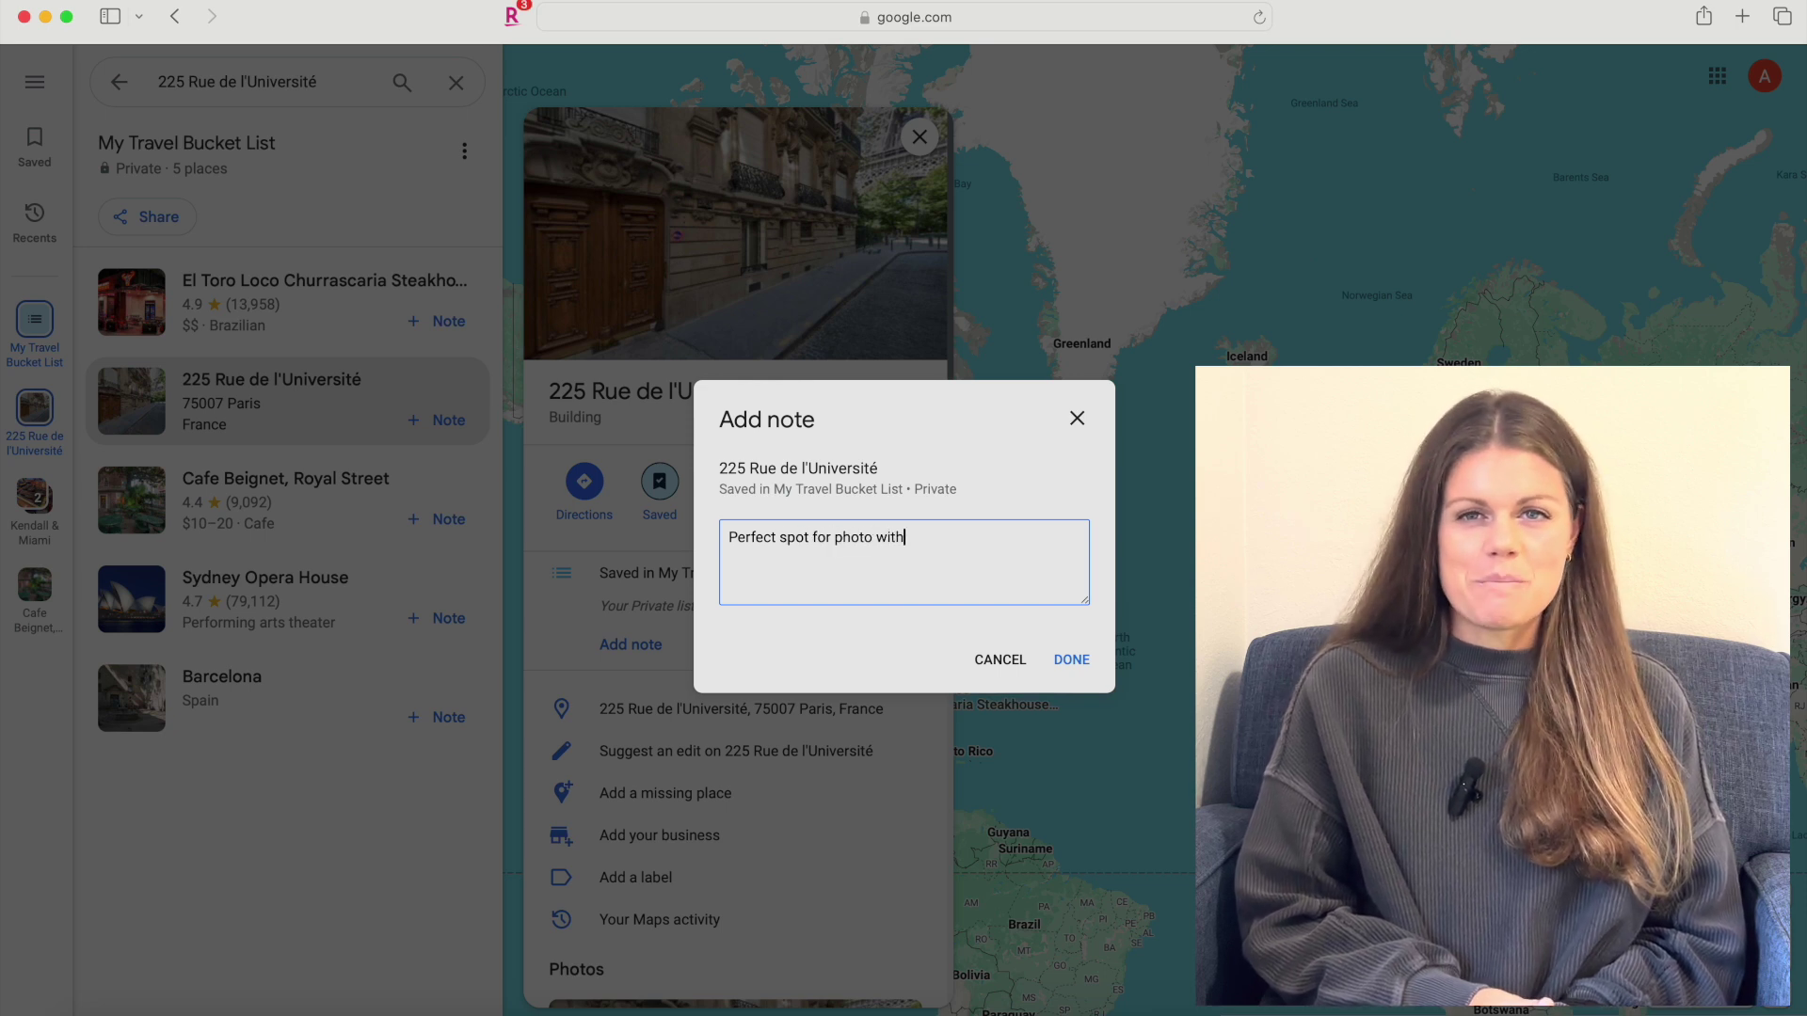
pyautogui.write(' Eiffel Tower!')
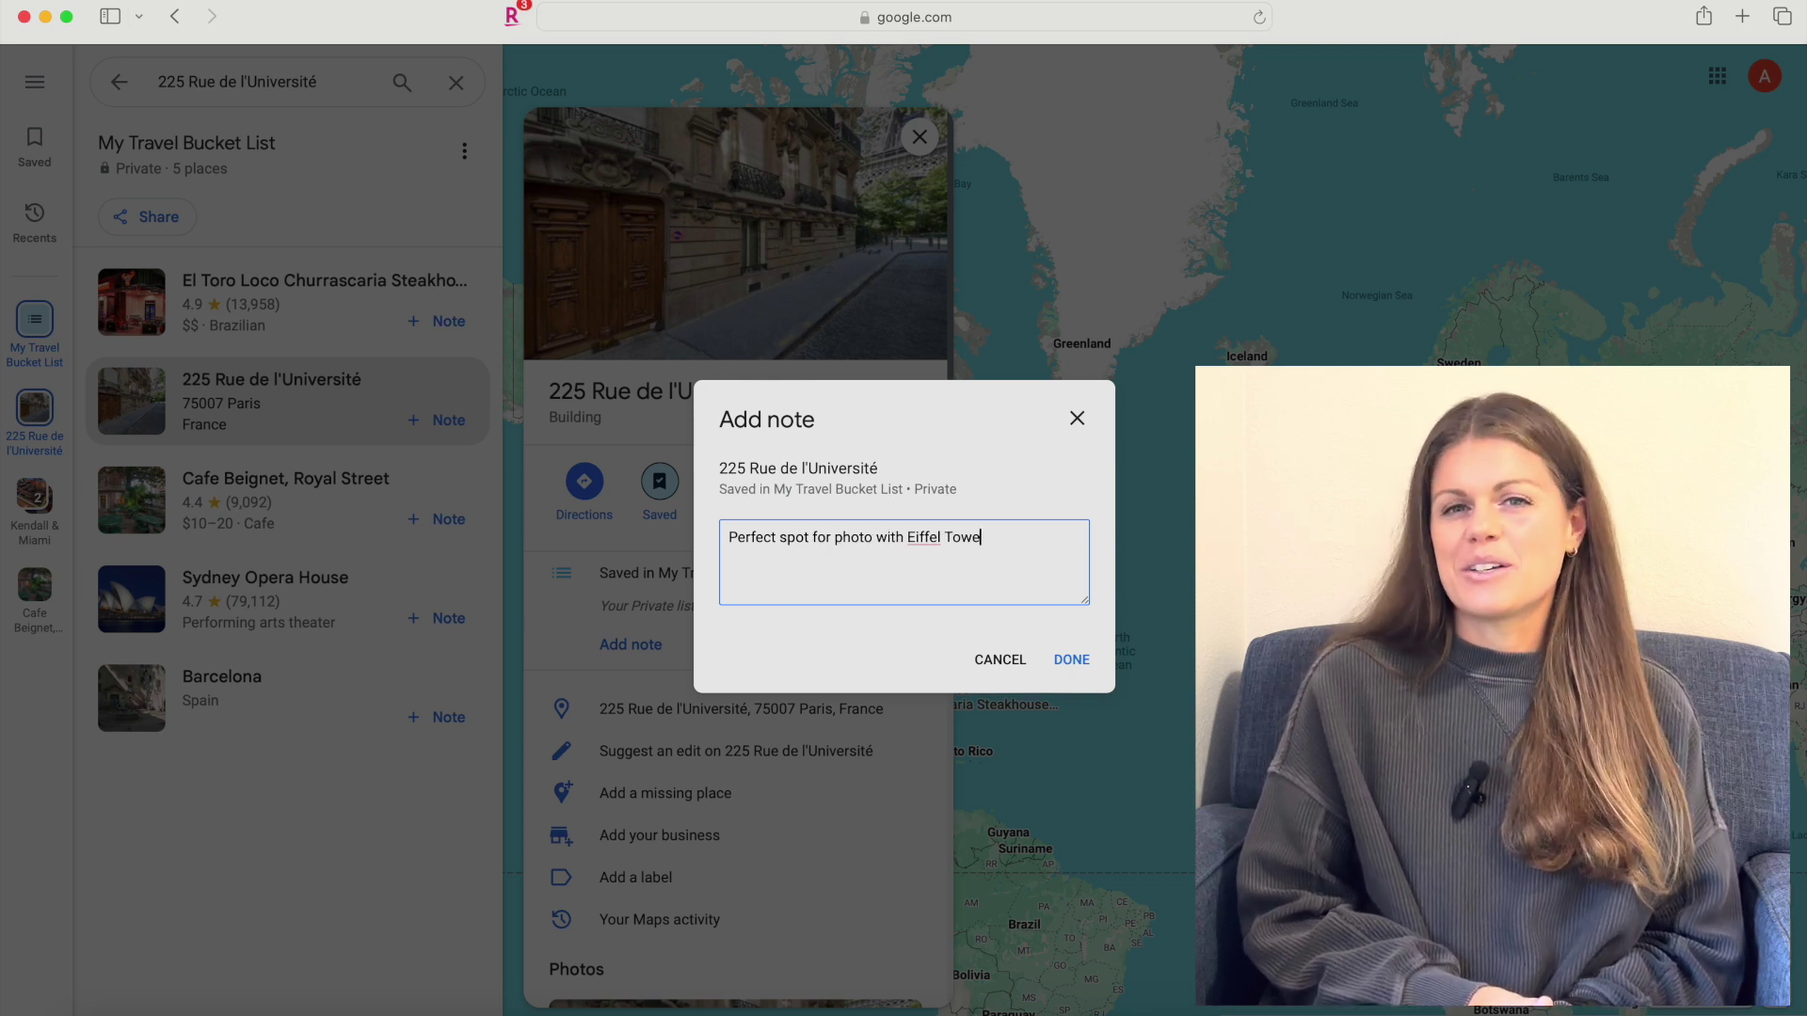
pyautogui.click(1069, 658)
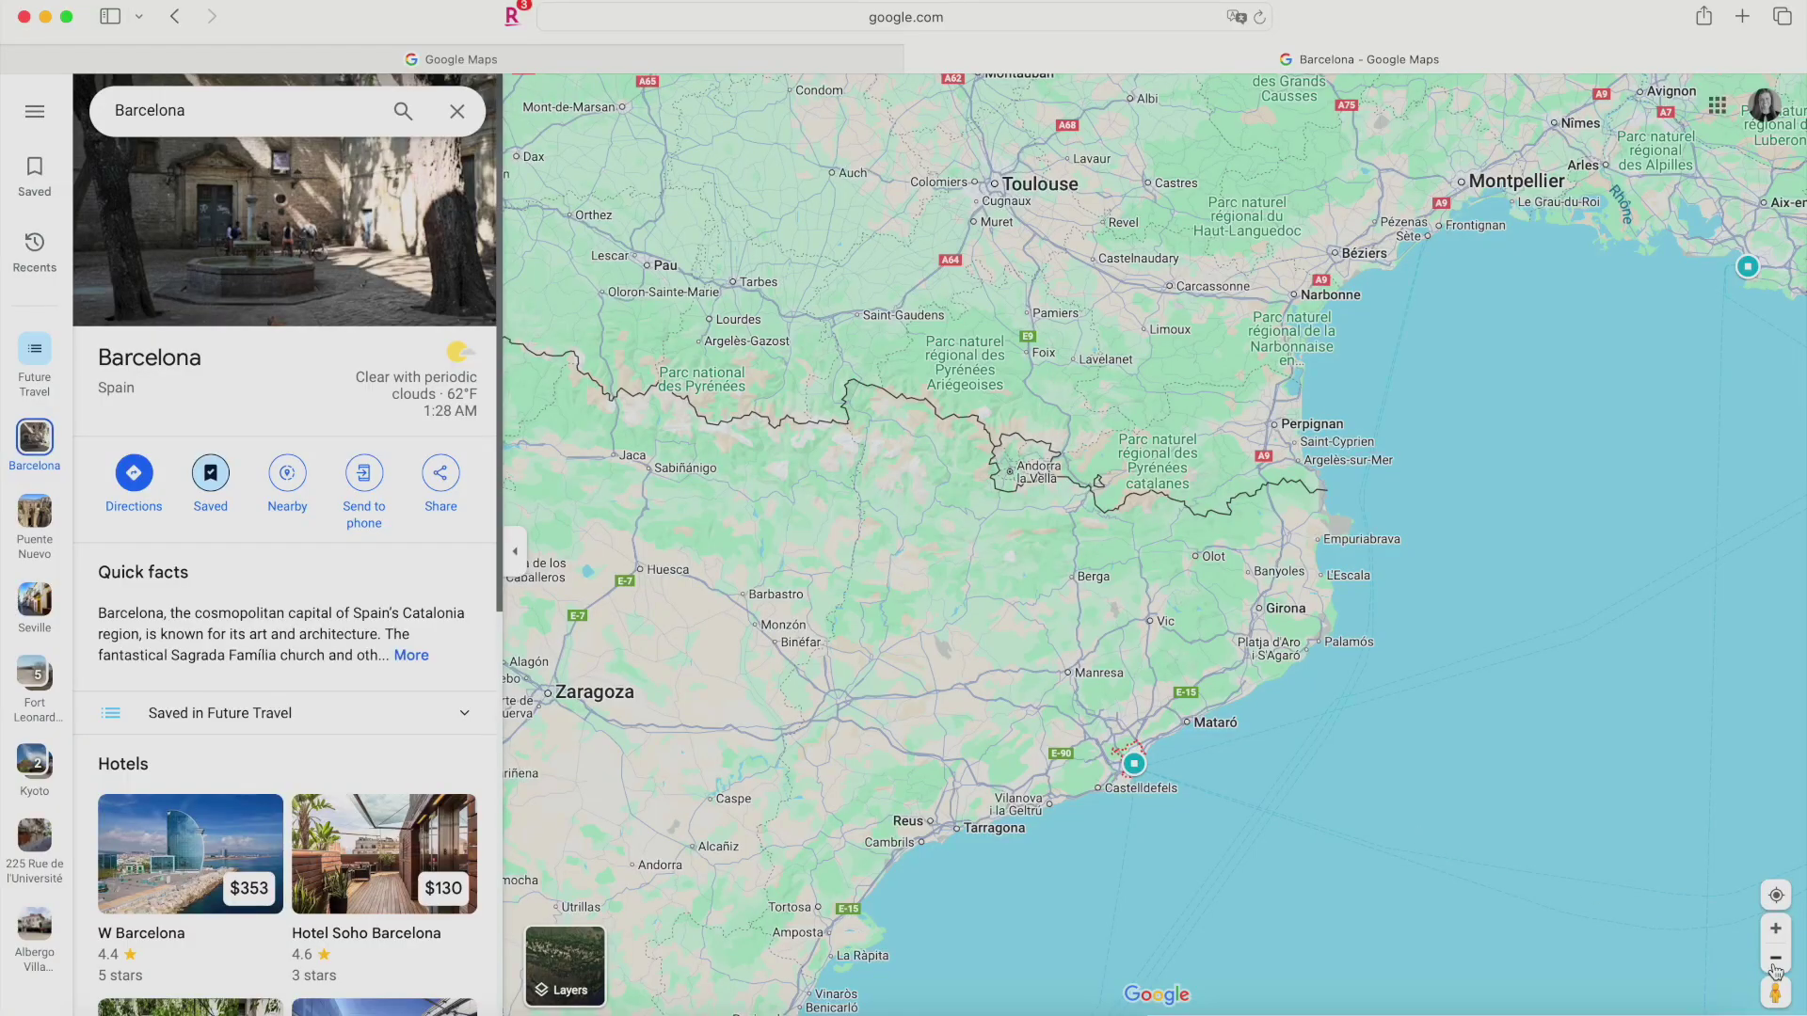
# Zoom out to the whole Atlantic, back in to Spain and France, and open the saved Marseille marker.
pyautogui.click(1775, 959)
pyautogui.click(1775, 958)
pyautogui.click(1775, 958)
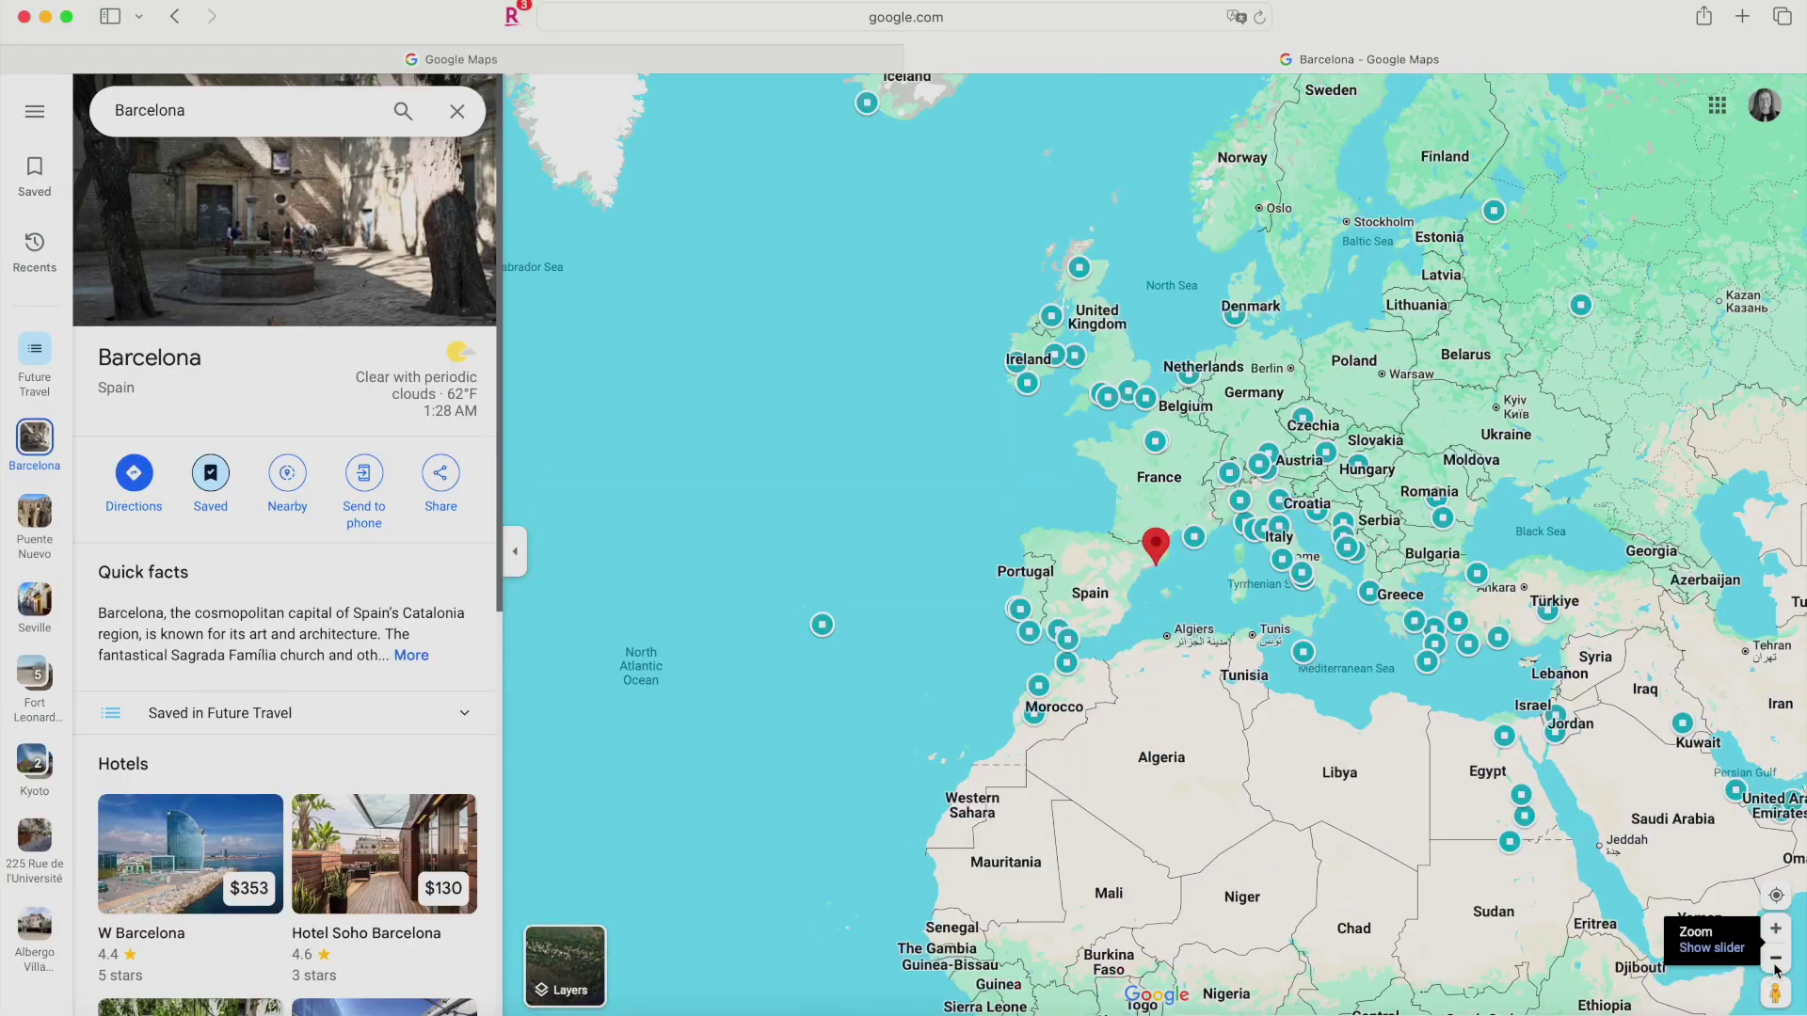
pyautogui.click(1775, 960)
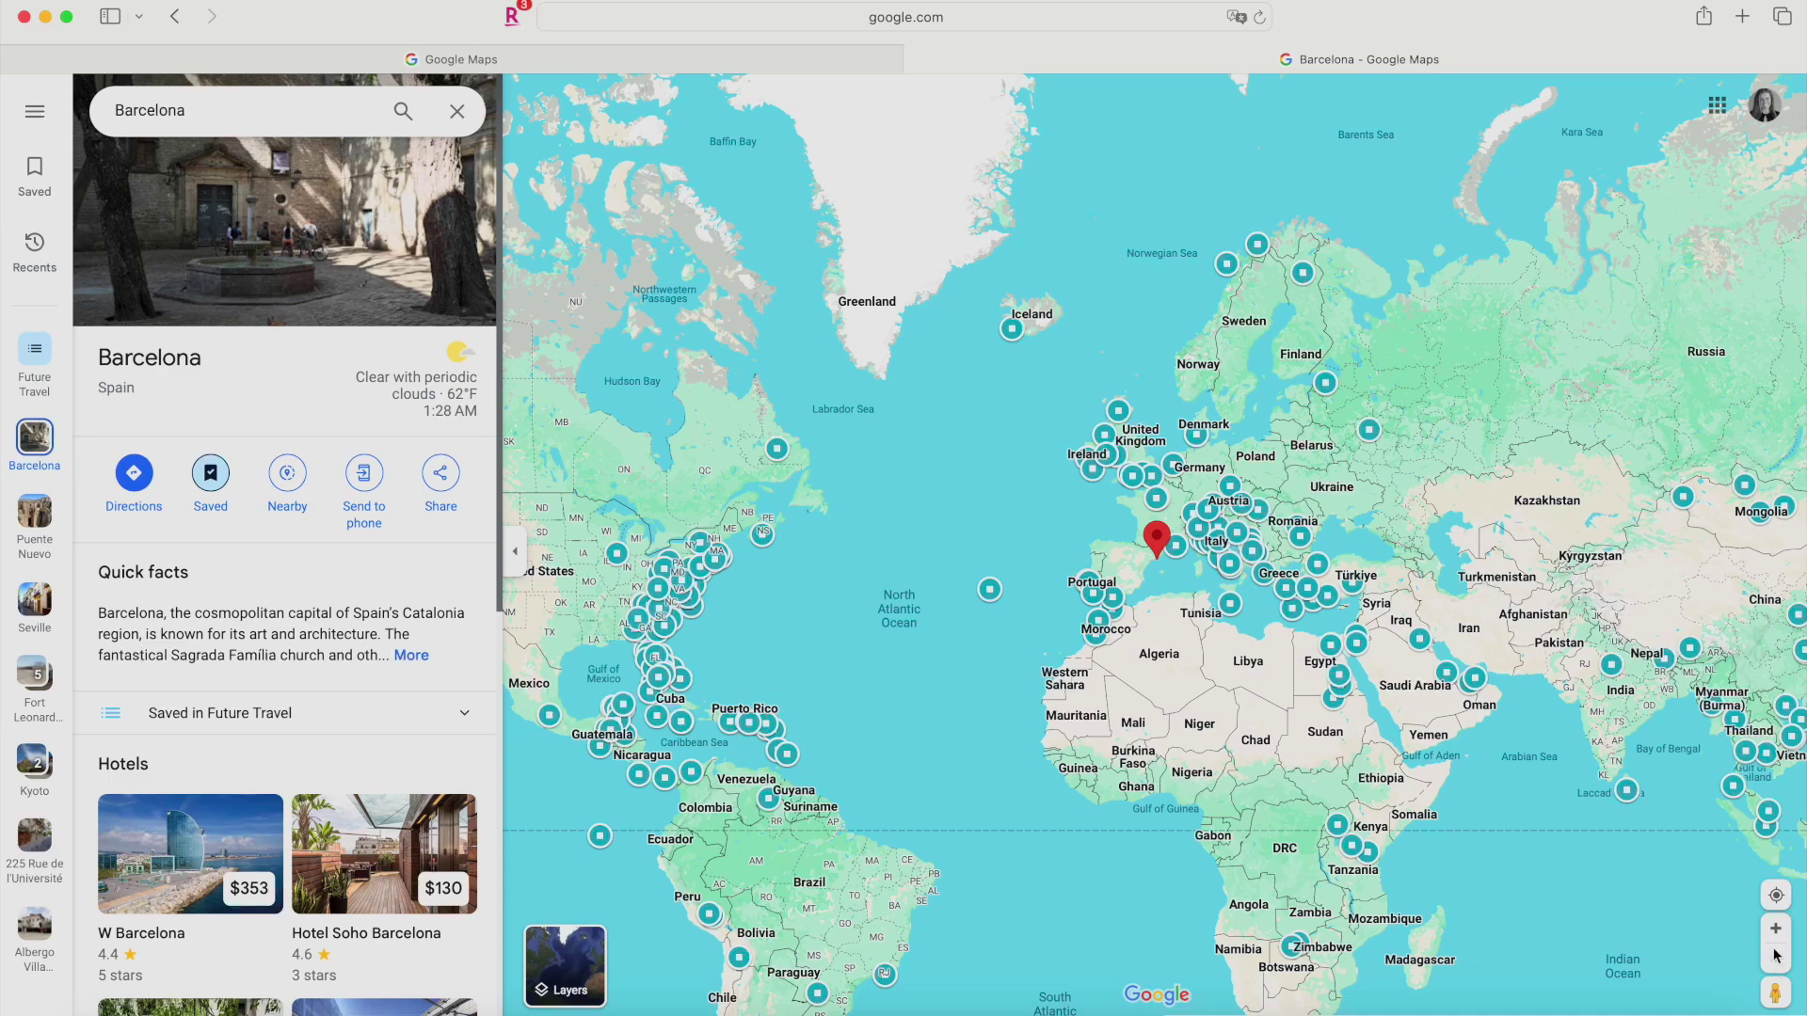
pyautogui.click(1775, 931)
pyautogui.click(1775, 932)
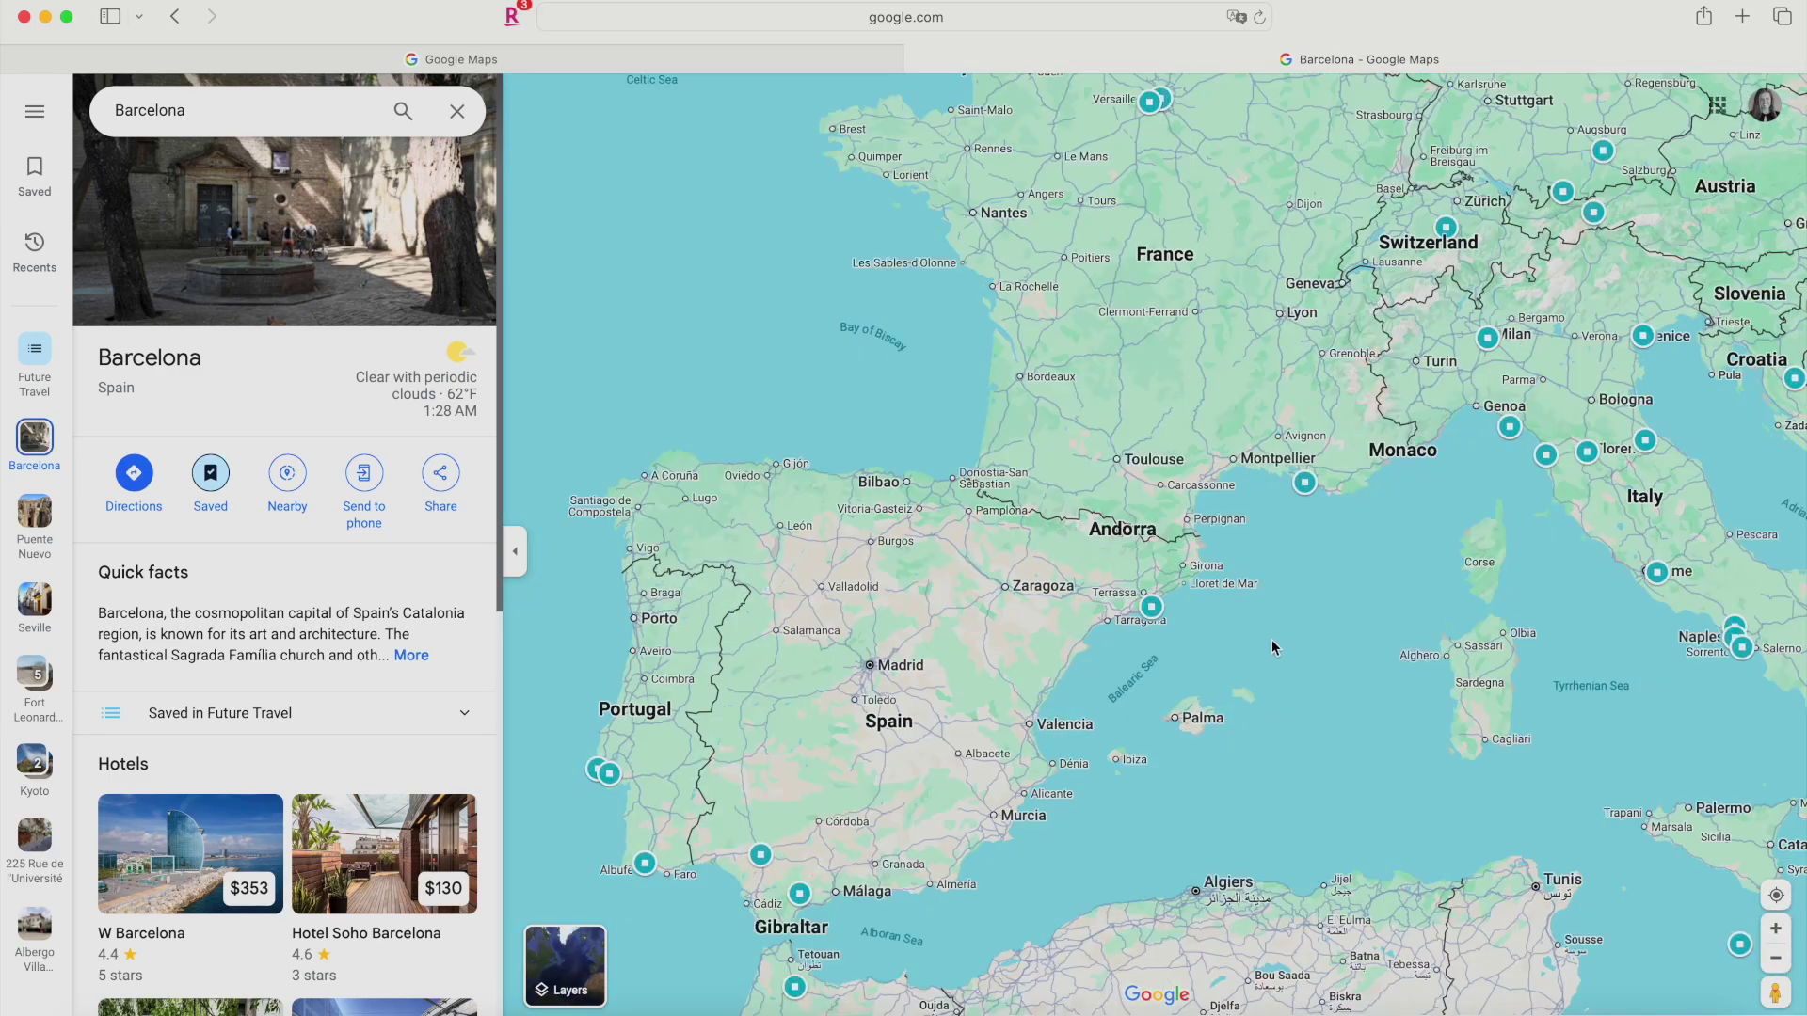
pyautogui.click(1307, 487)
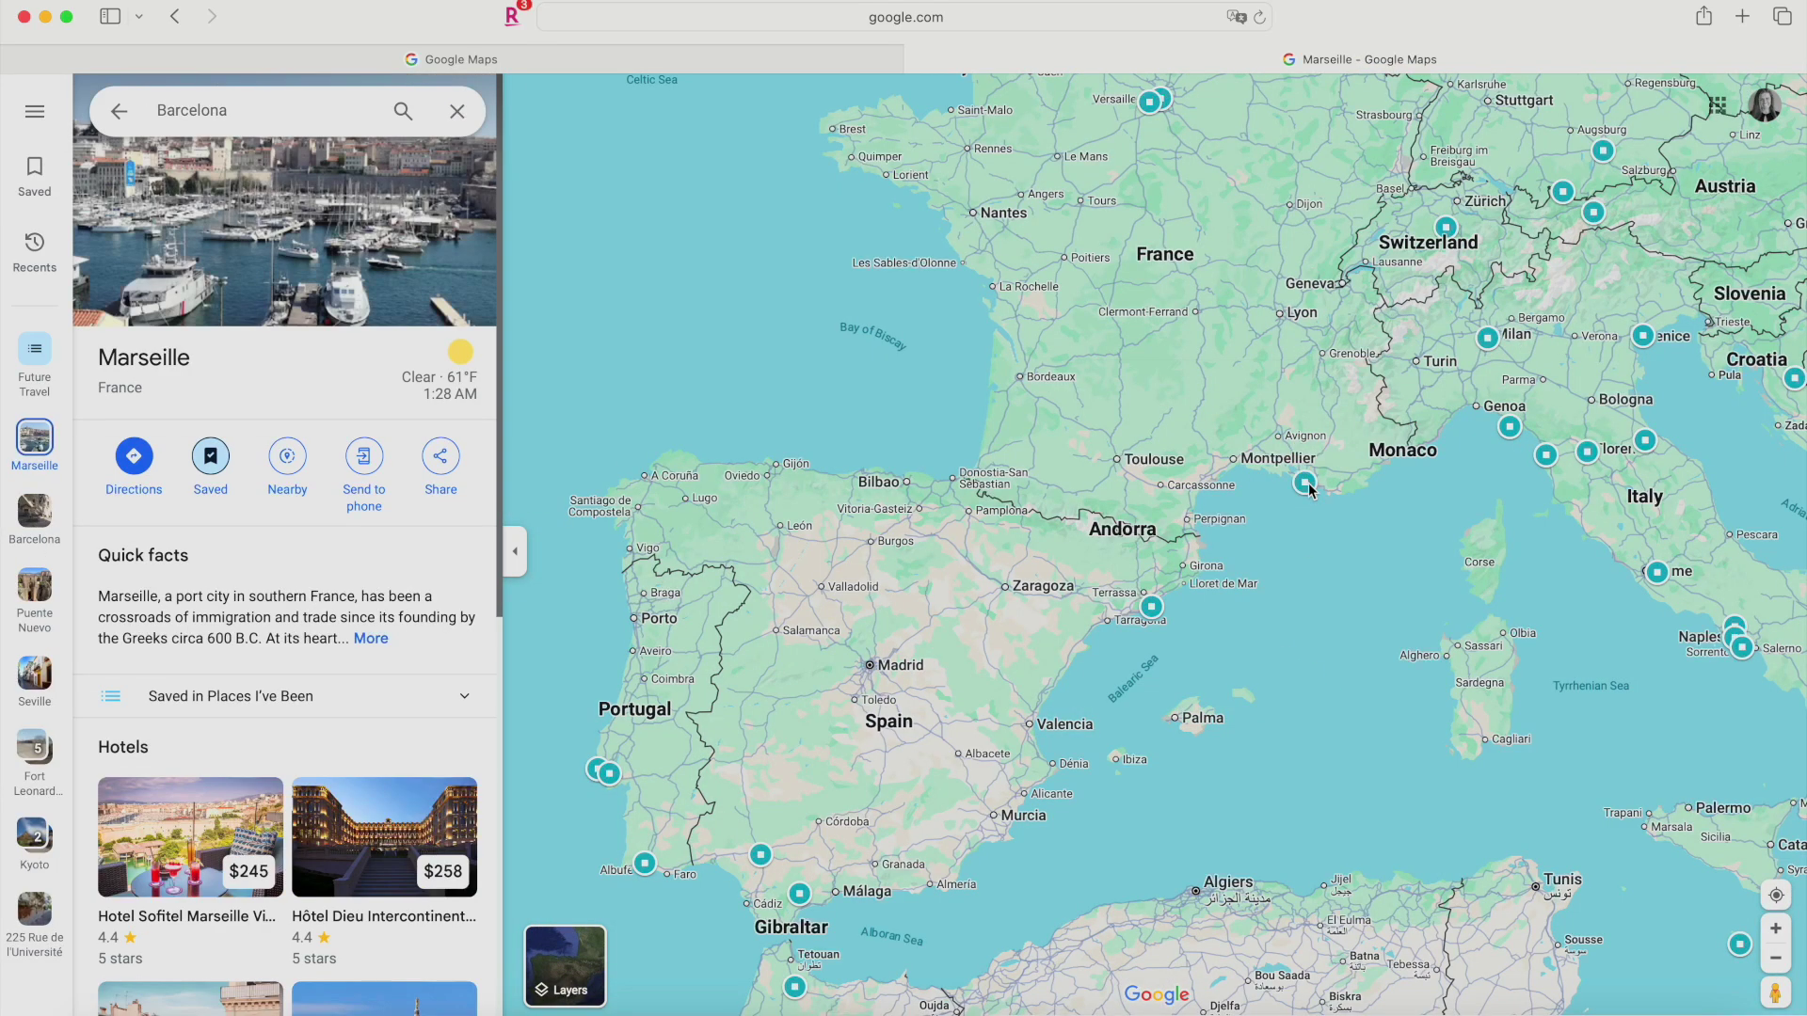
# Bring southern Spain into view and open the saved Puente Nuevo, Seville and Faro District markers.
pyautogui.moveTo(1272, 509)
pyautogui.mouseDown()
pyautogui.moveTo(1084, 568)
pyautogui.moveTo(1158, 605)
pyautogui.moveTo(1287, 540)
pyautogui.moveTo(1396, 383)
pyautogui.mouseUp()
pyautogui.click(927, 777)
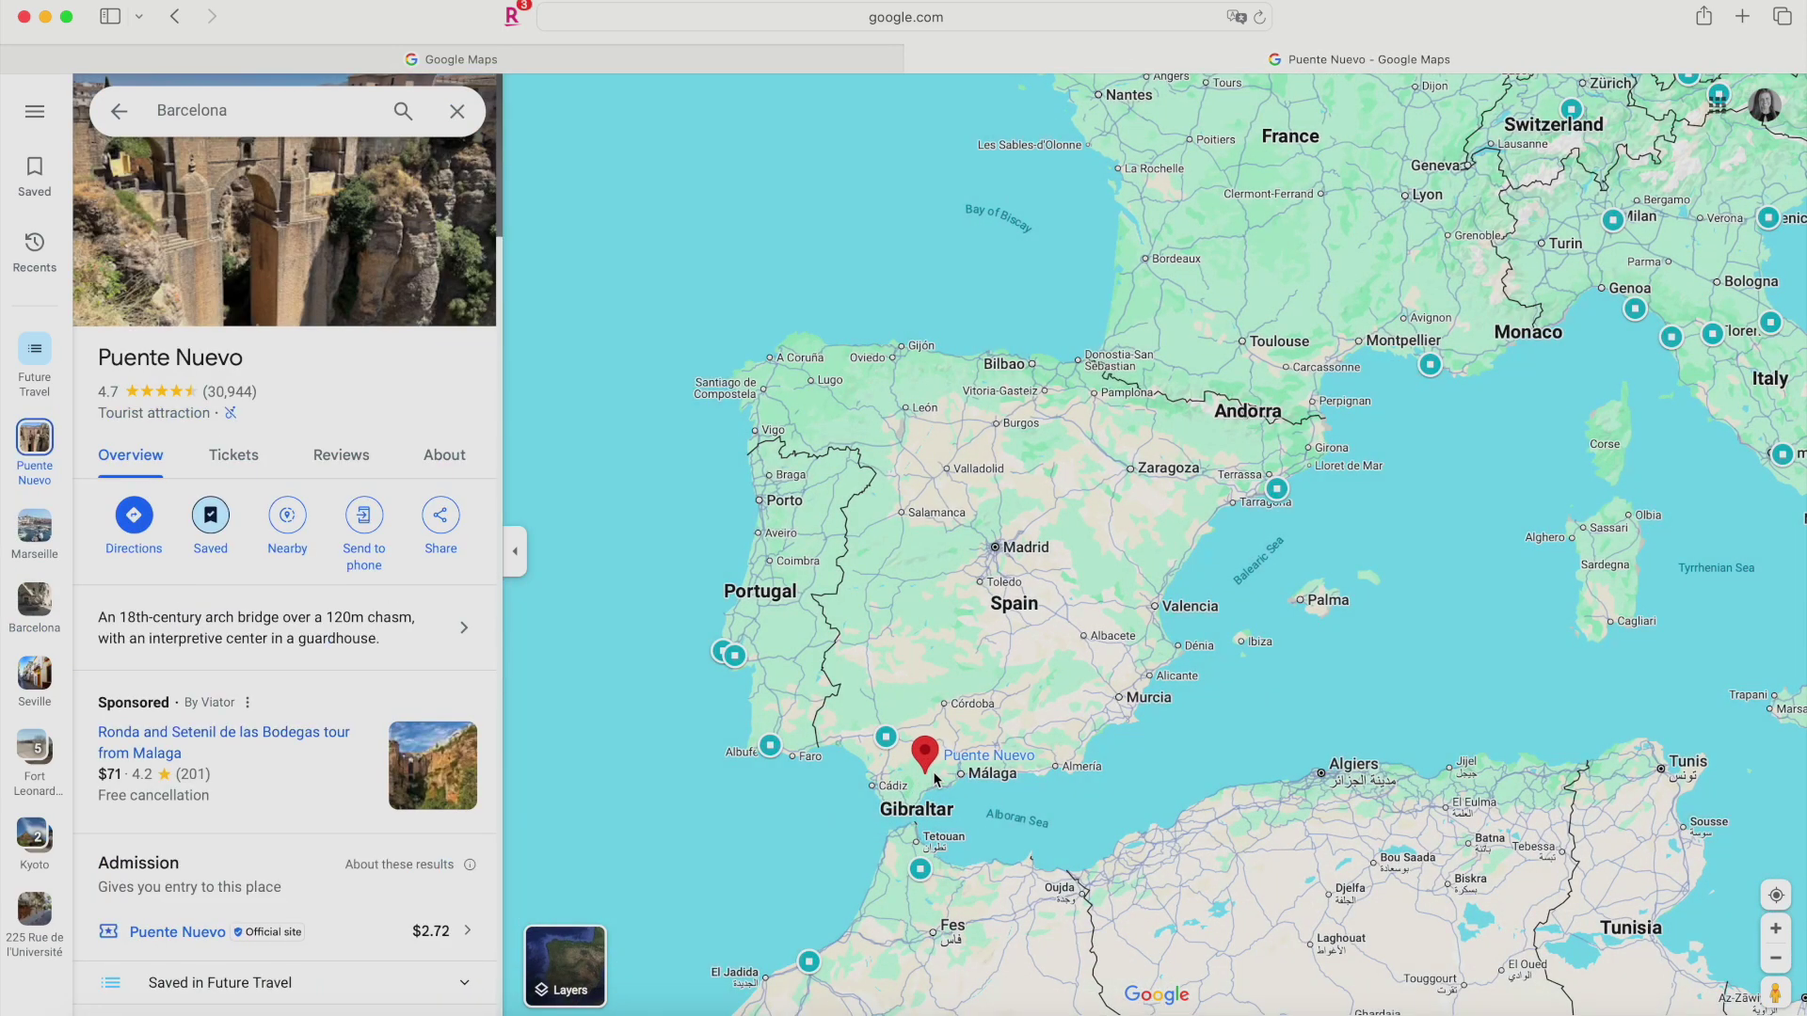
pyautogui.click(886, 739)
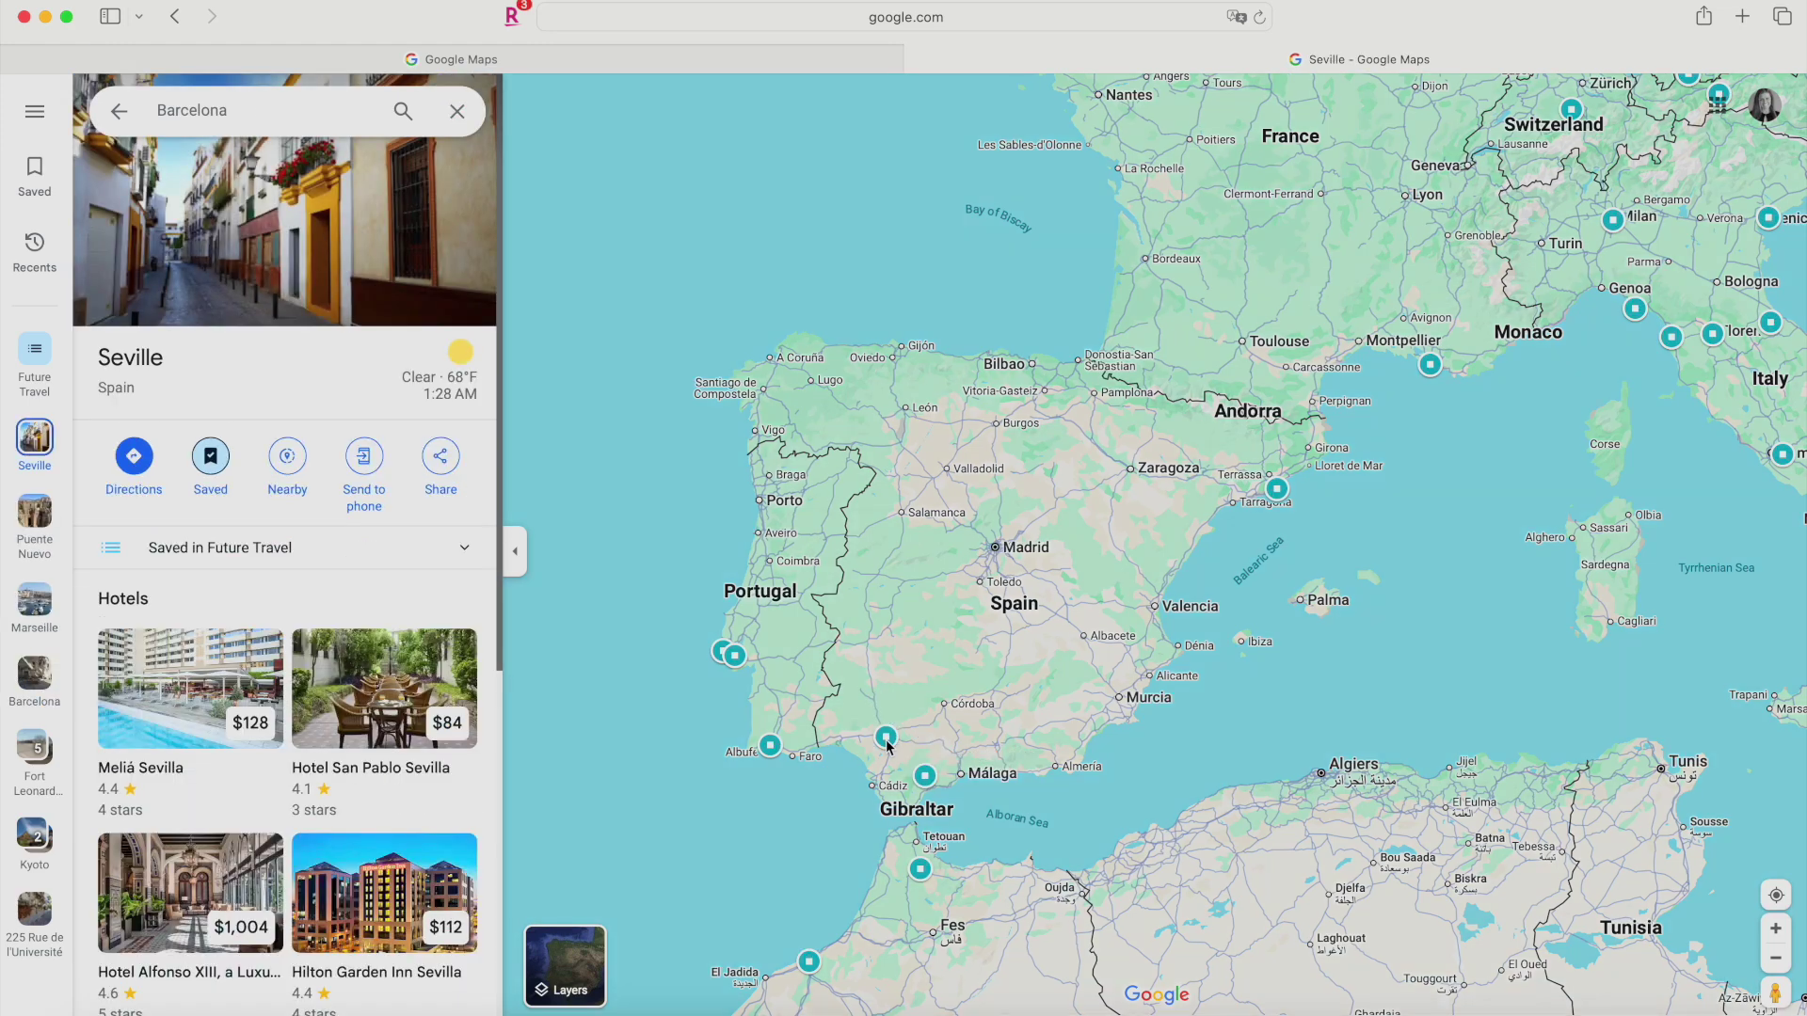
pyautogui.click(771, 747)
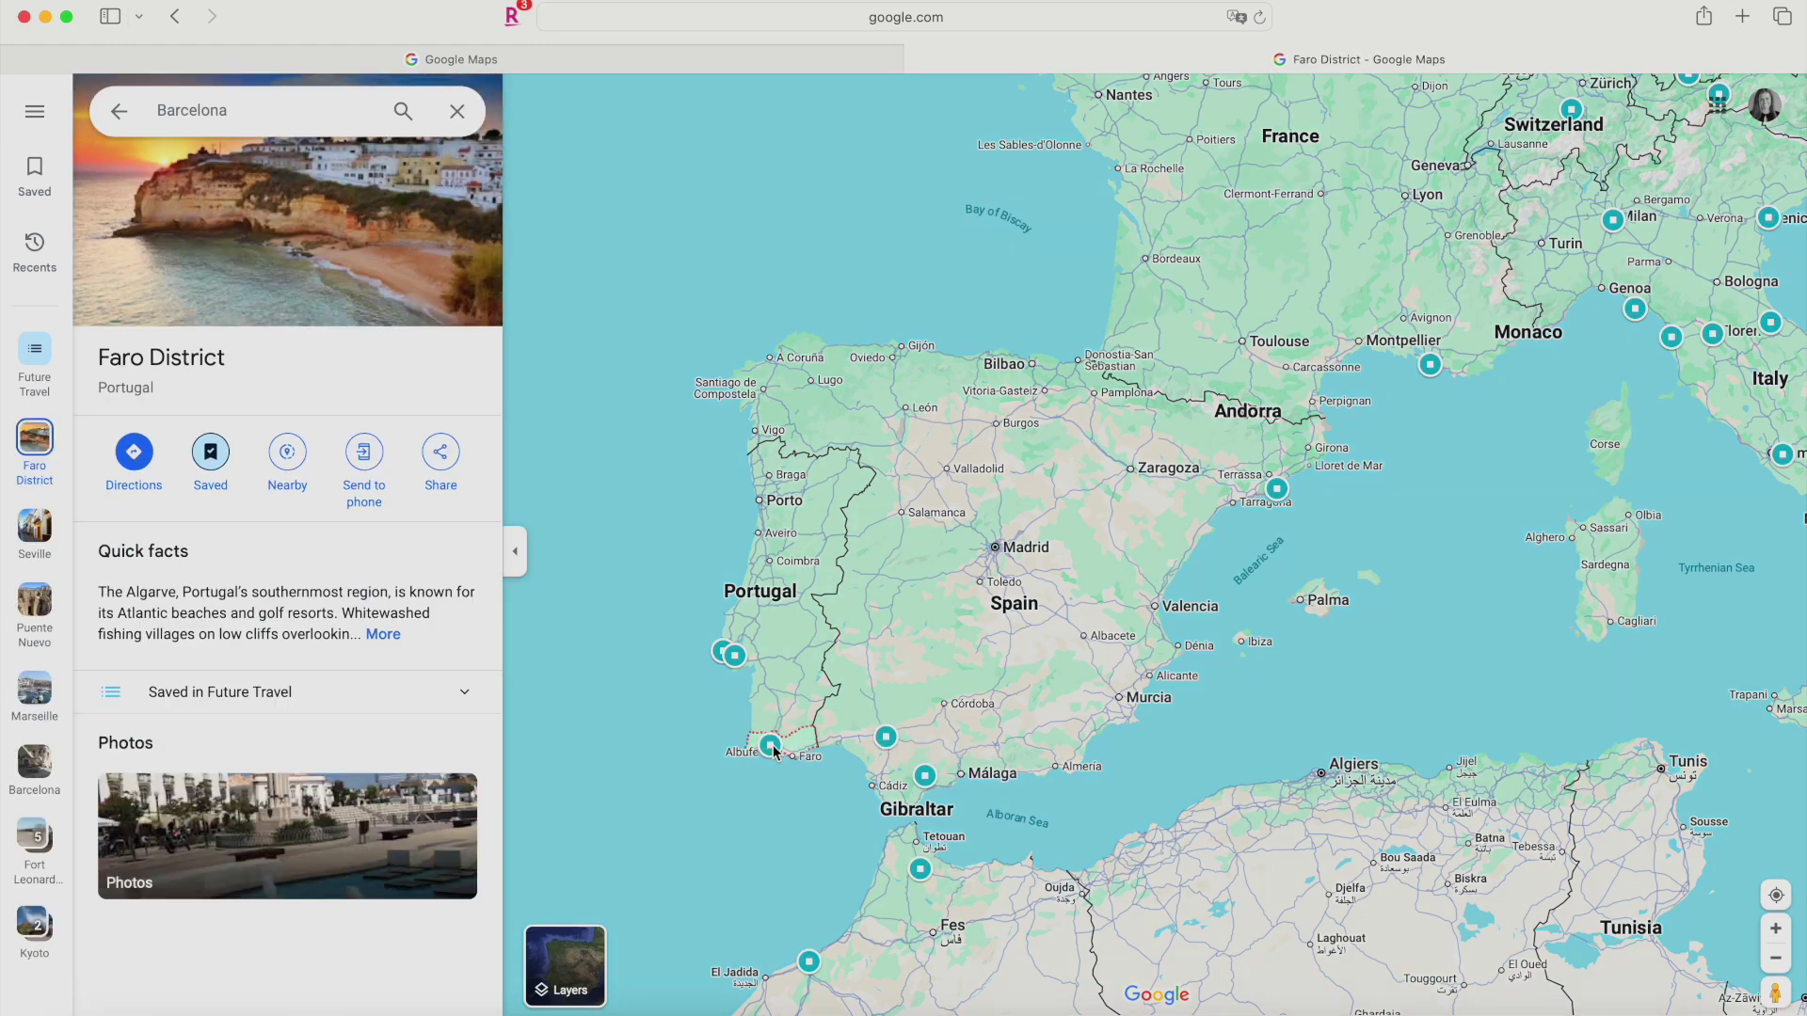
# Shift the map toward Italy and zoom out five levels.
pyautogui.moveTo(1307, 676); pyautogui.dragTo(1187, 680)
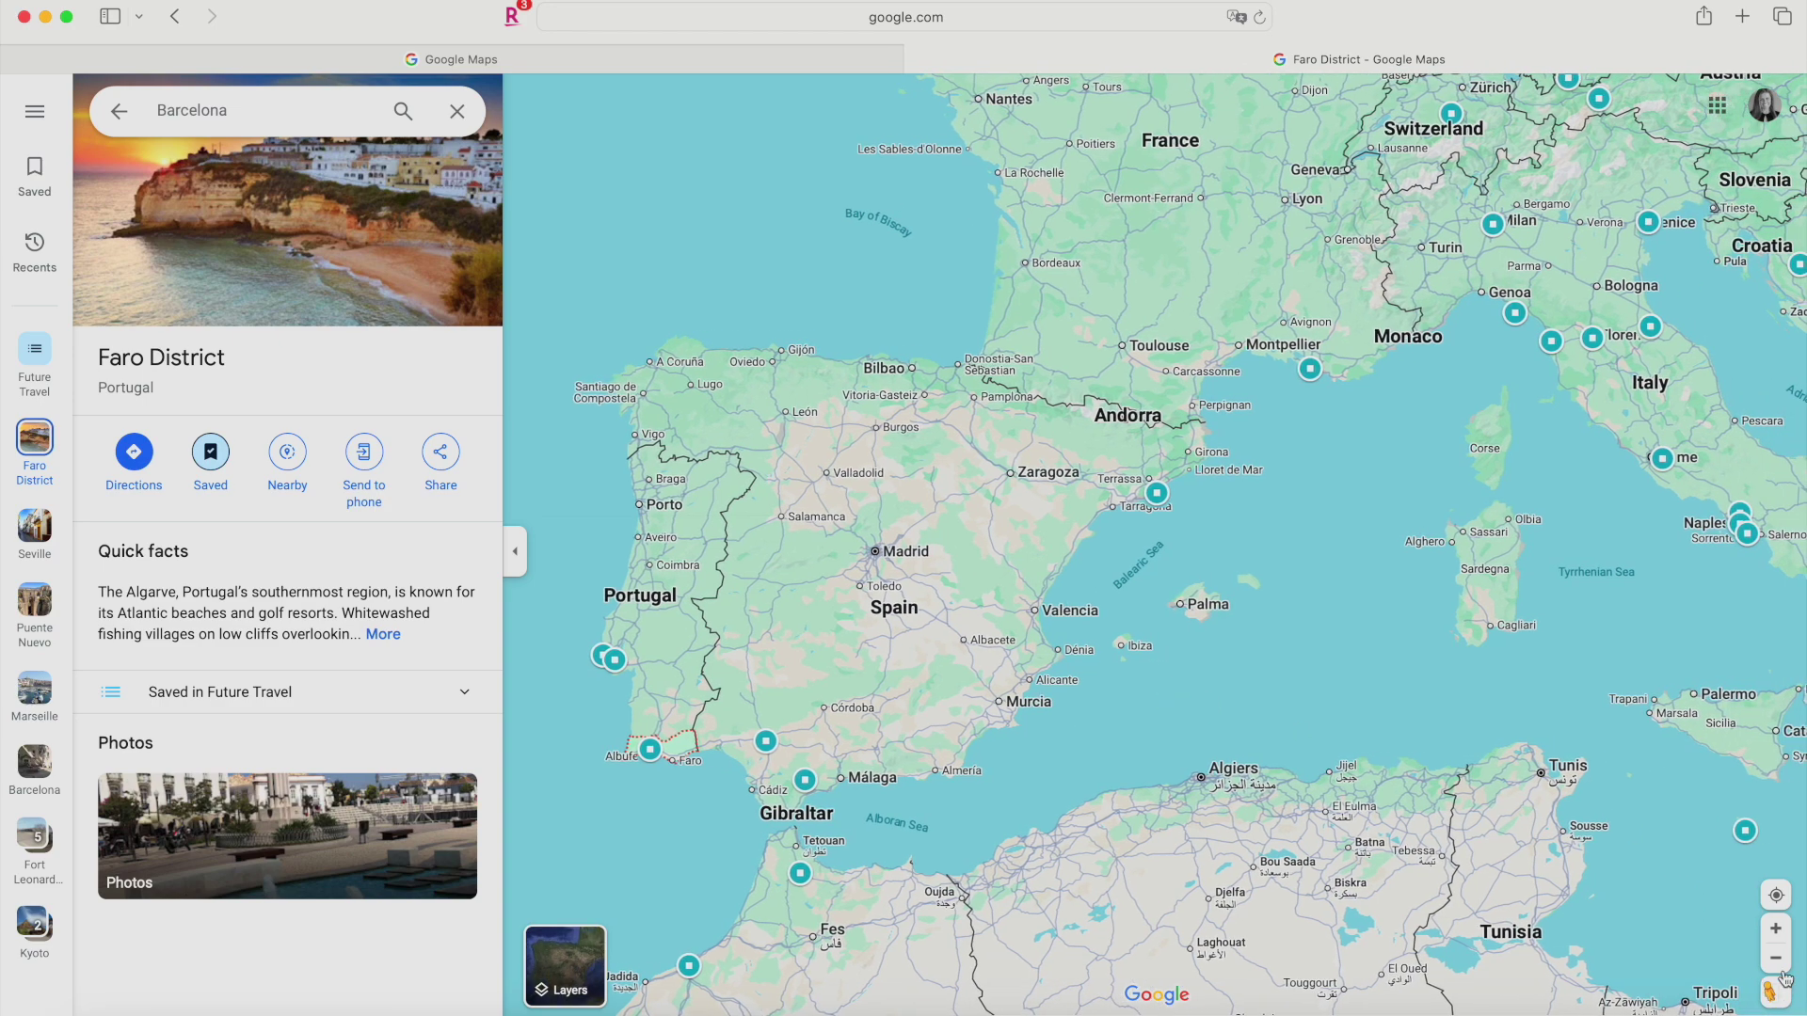
pyautogui.click(1776, 958)
pyautogui.click(1776, 958)
pyautogui.click(1776, 958)
pyautogui.click(1776, 958)
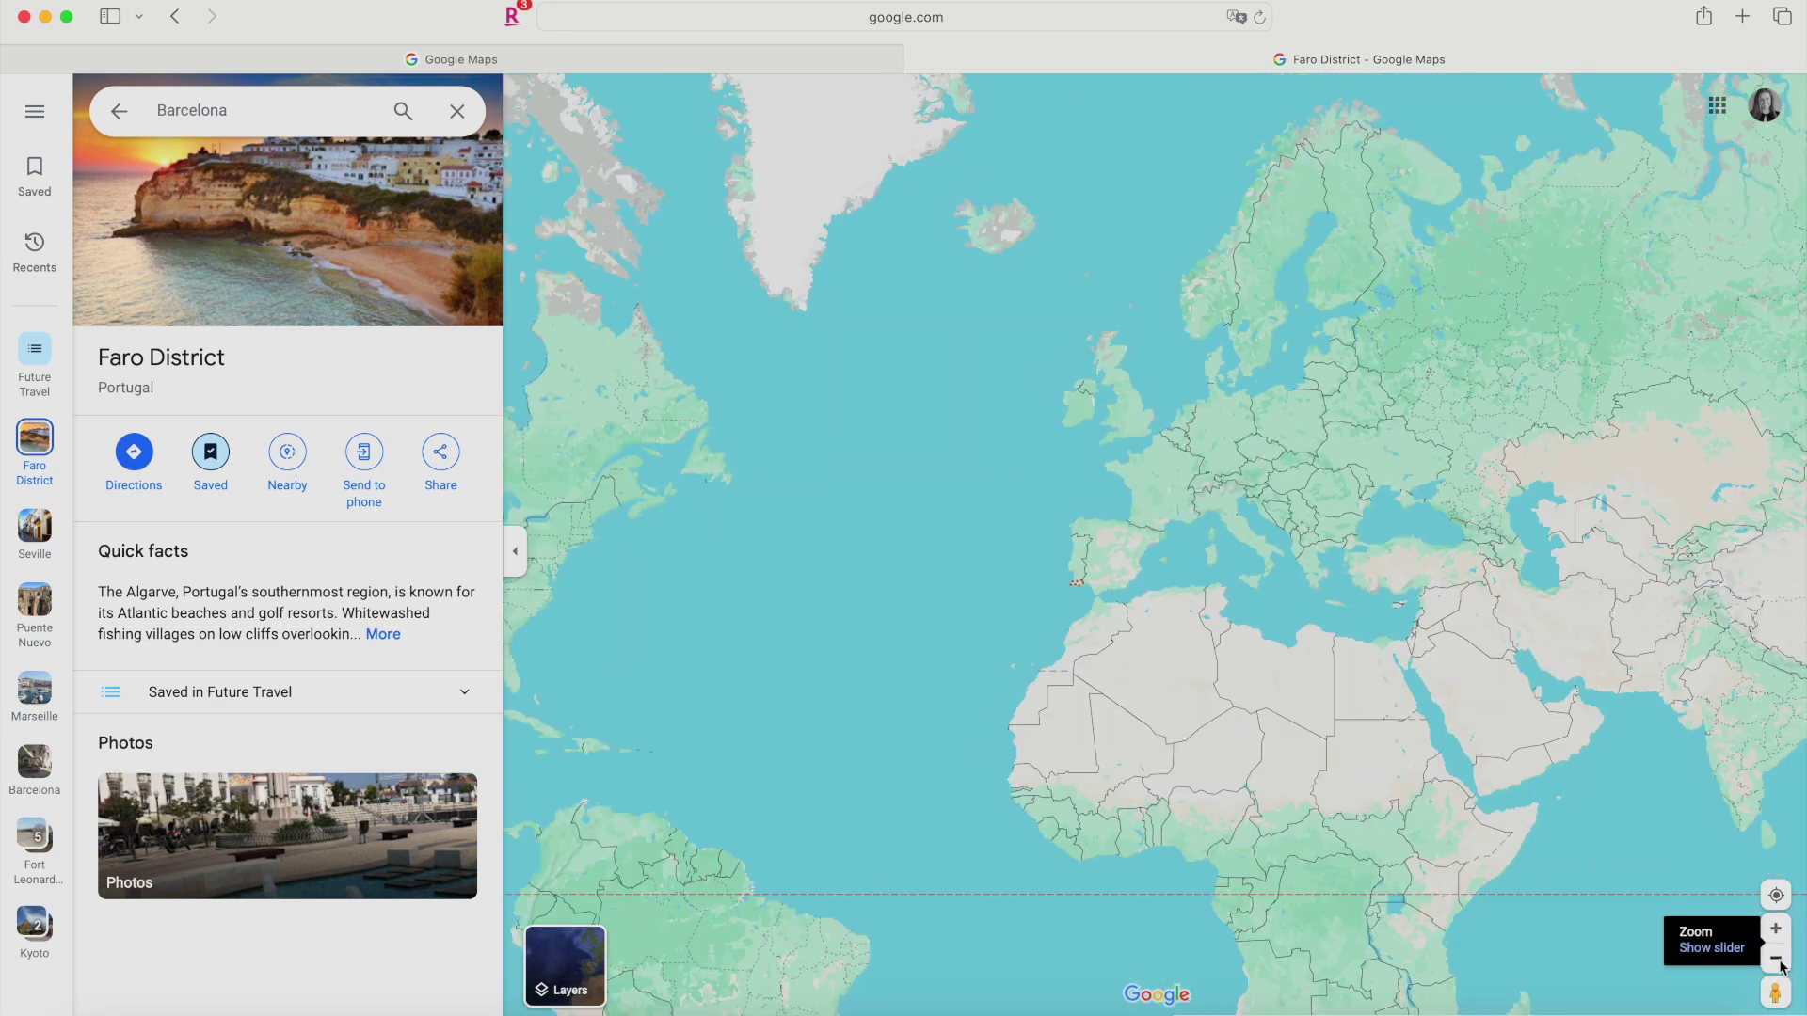
pyautogui.click(1776, 958)
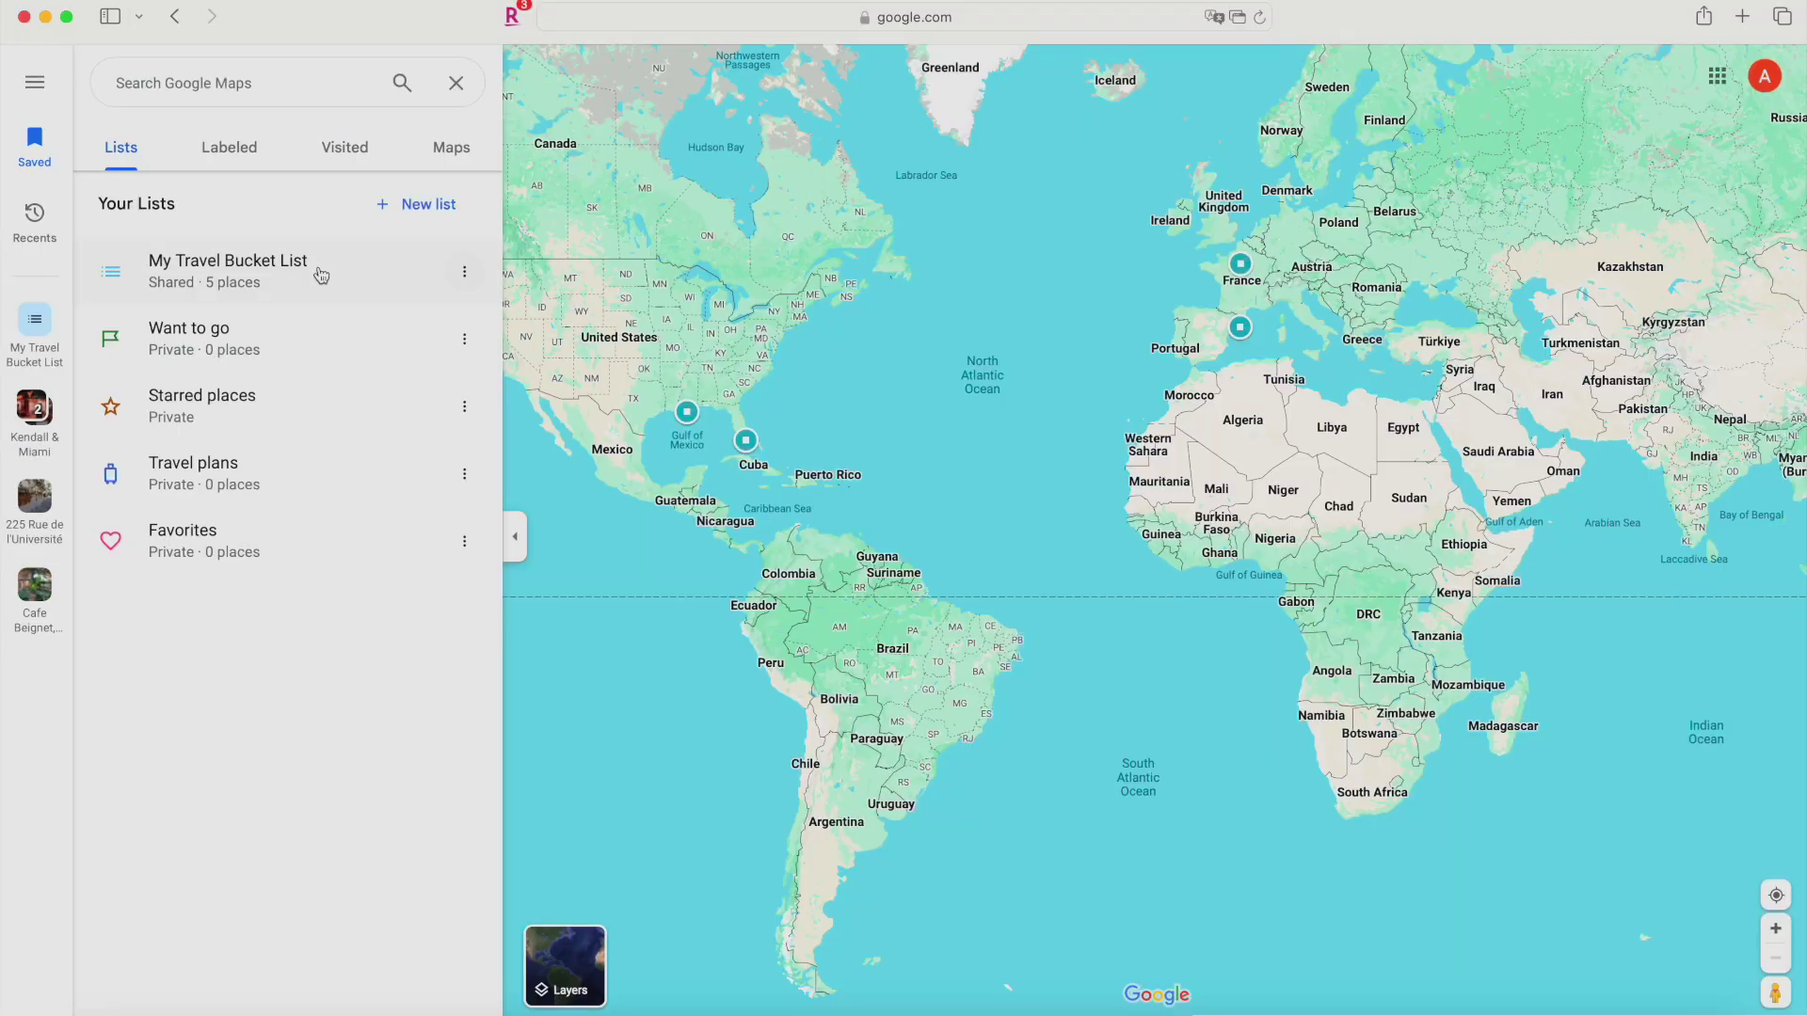
# Copy the view-only link for My Travel Bucket List from its sharing options.
pyautogui.click(321, 272)
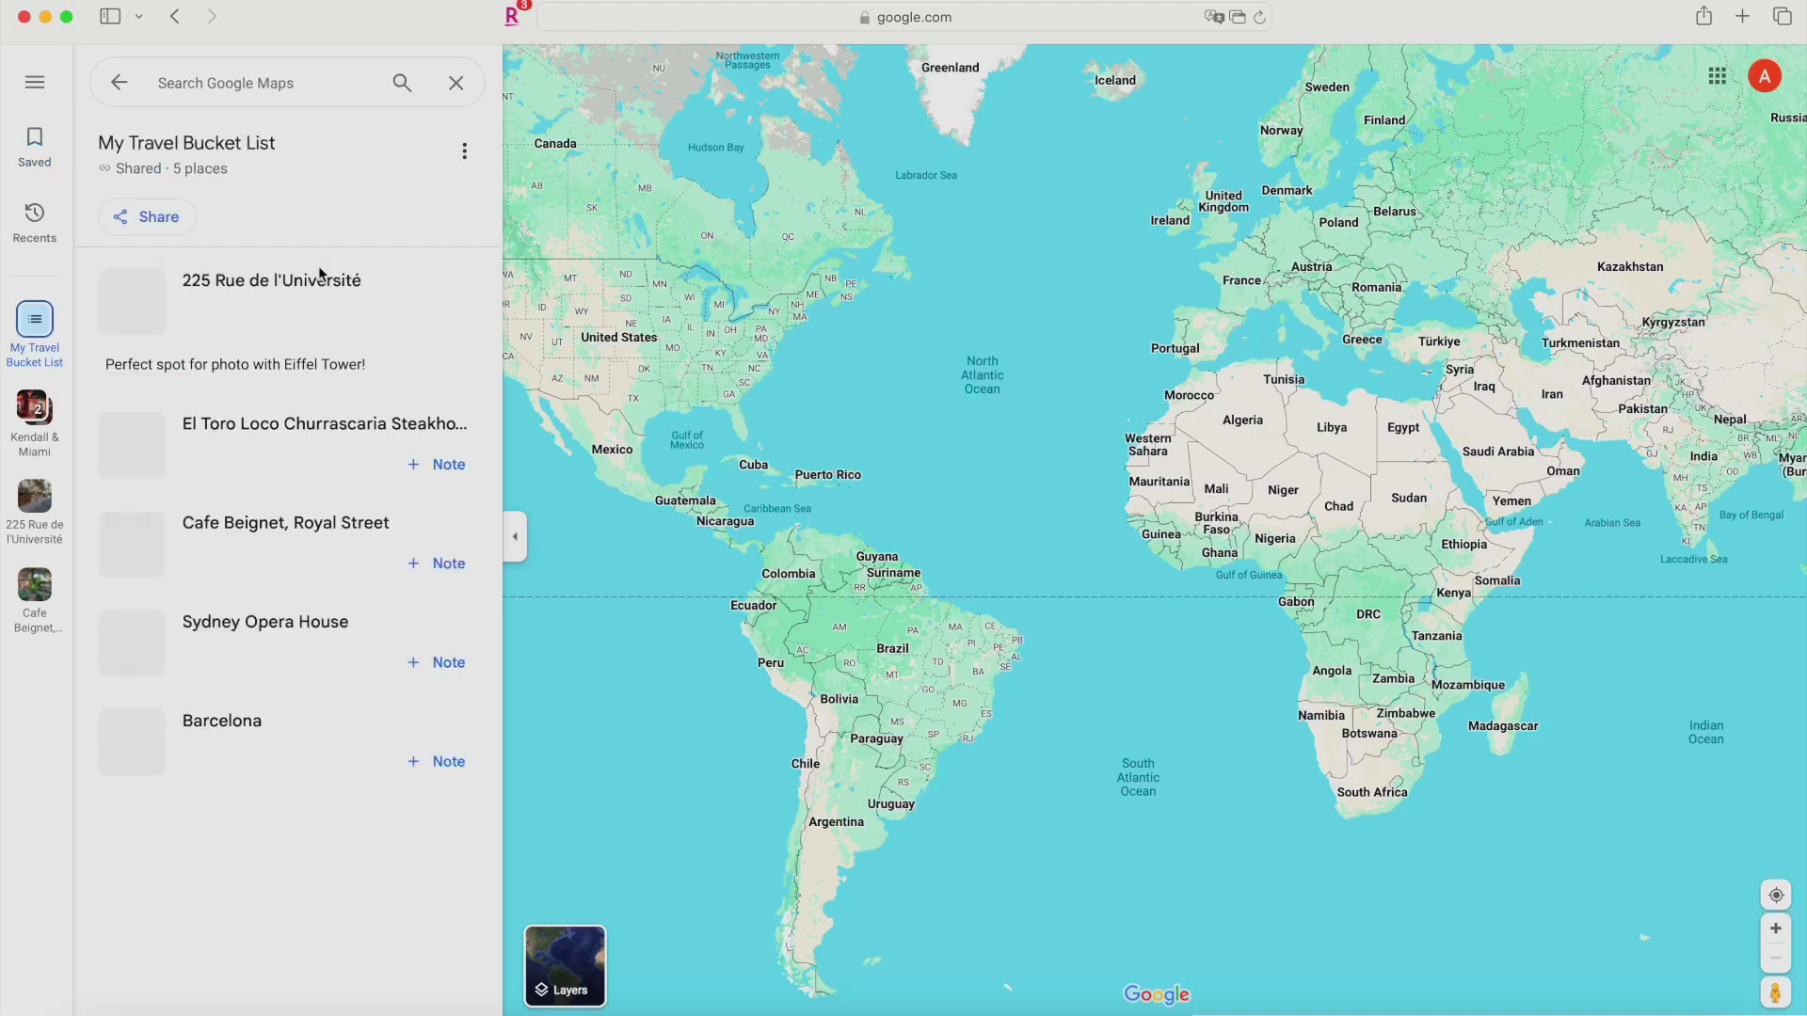
pyautogui.click(465, 155)
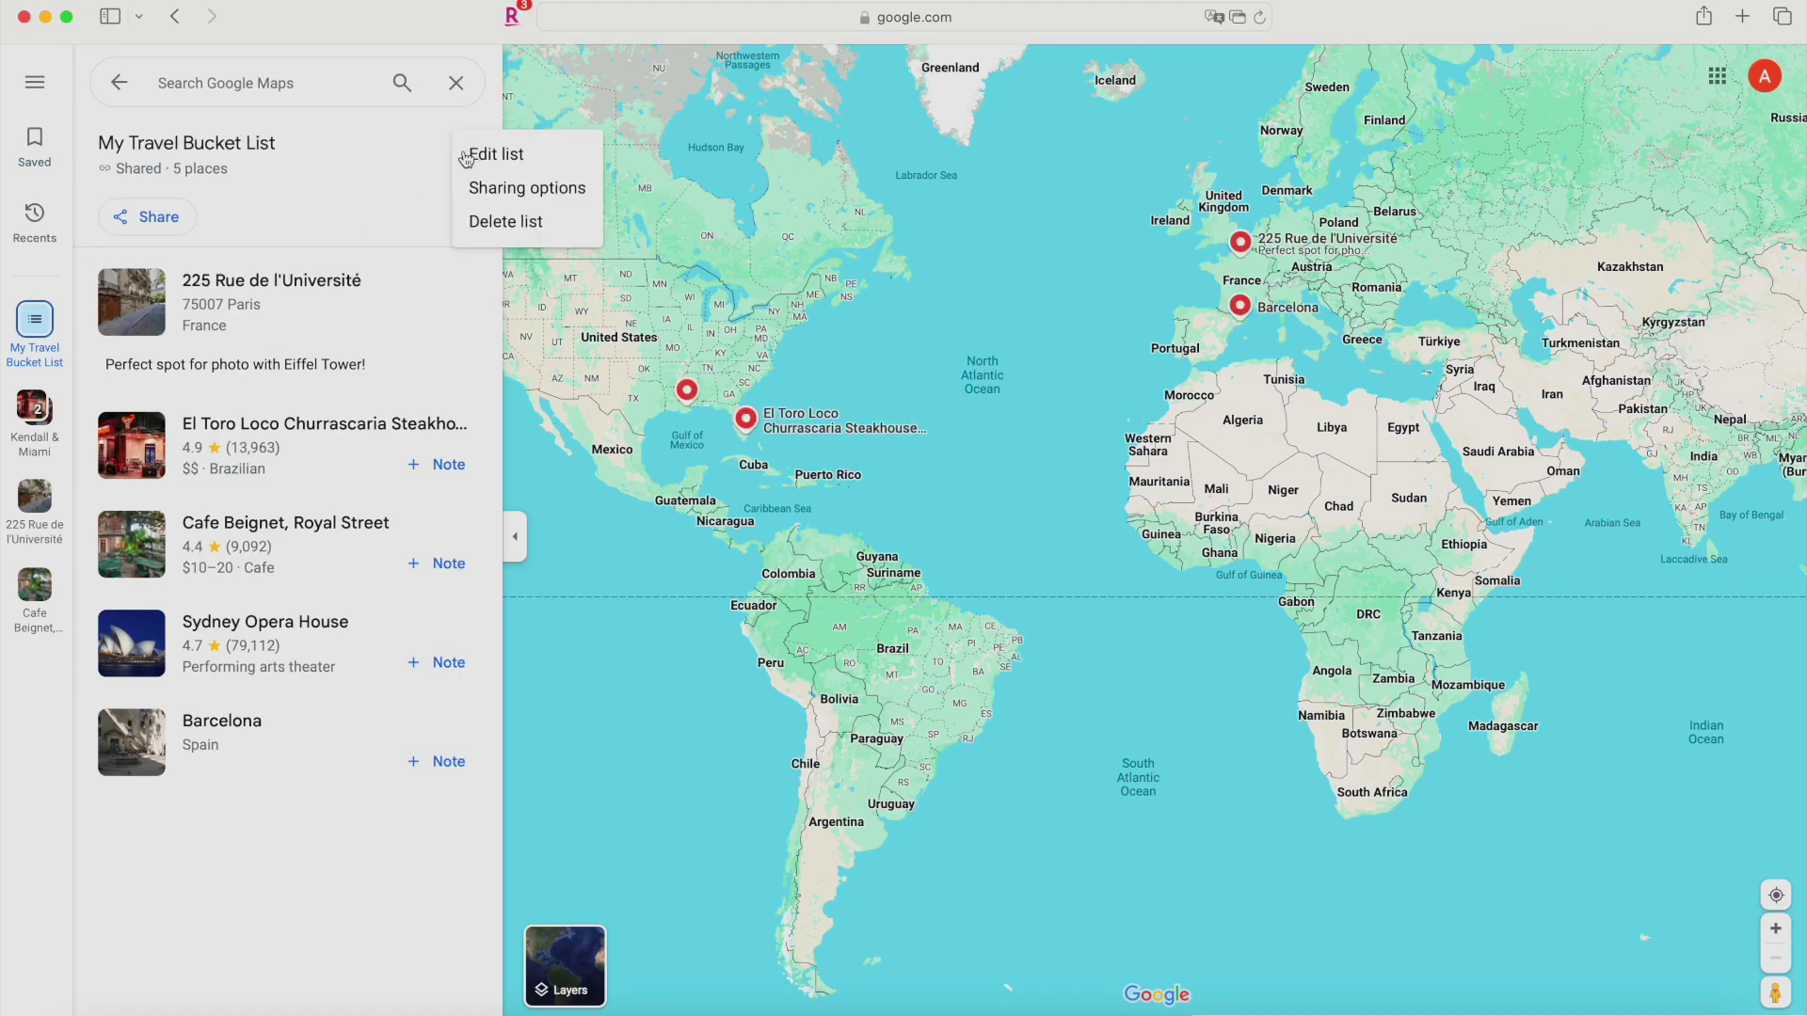
pyautogui.click(516, 192)
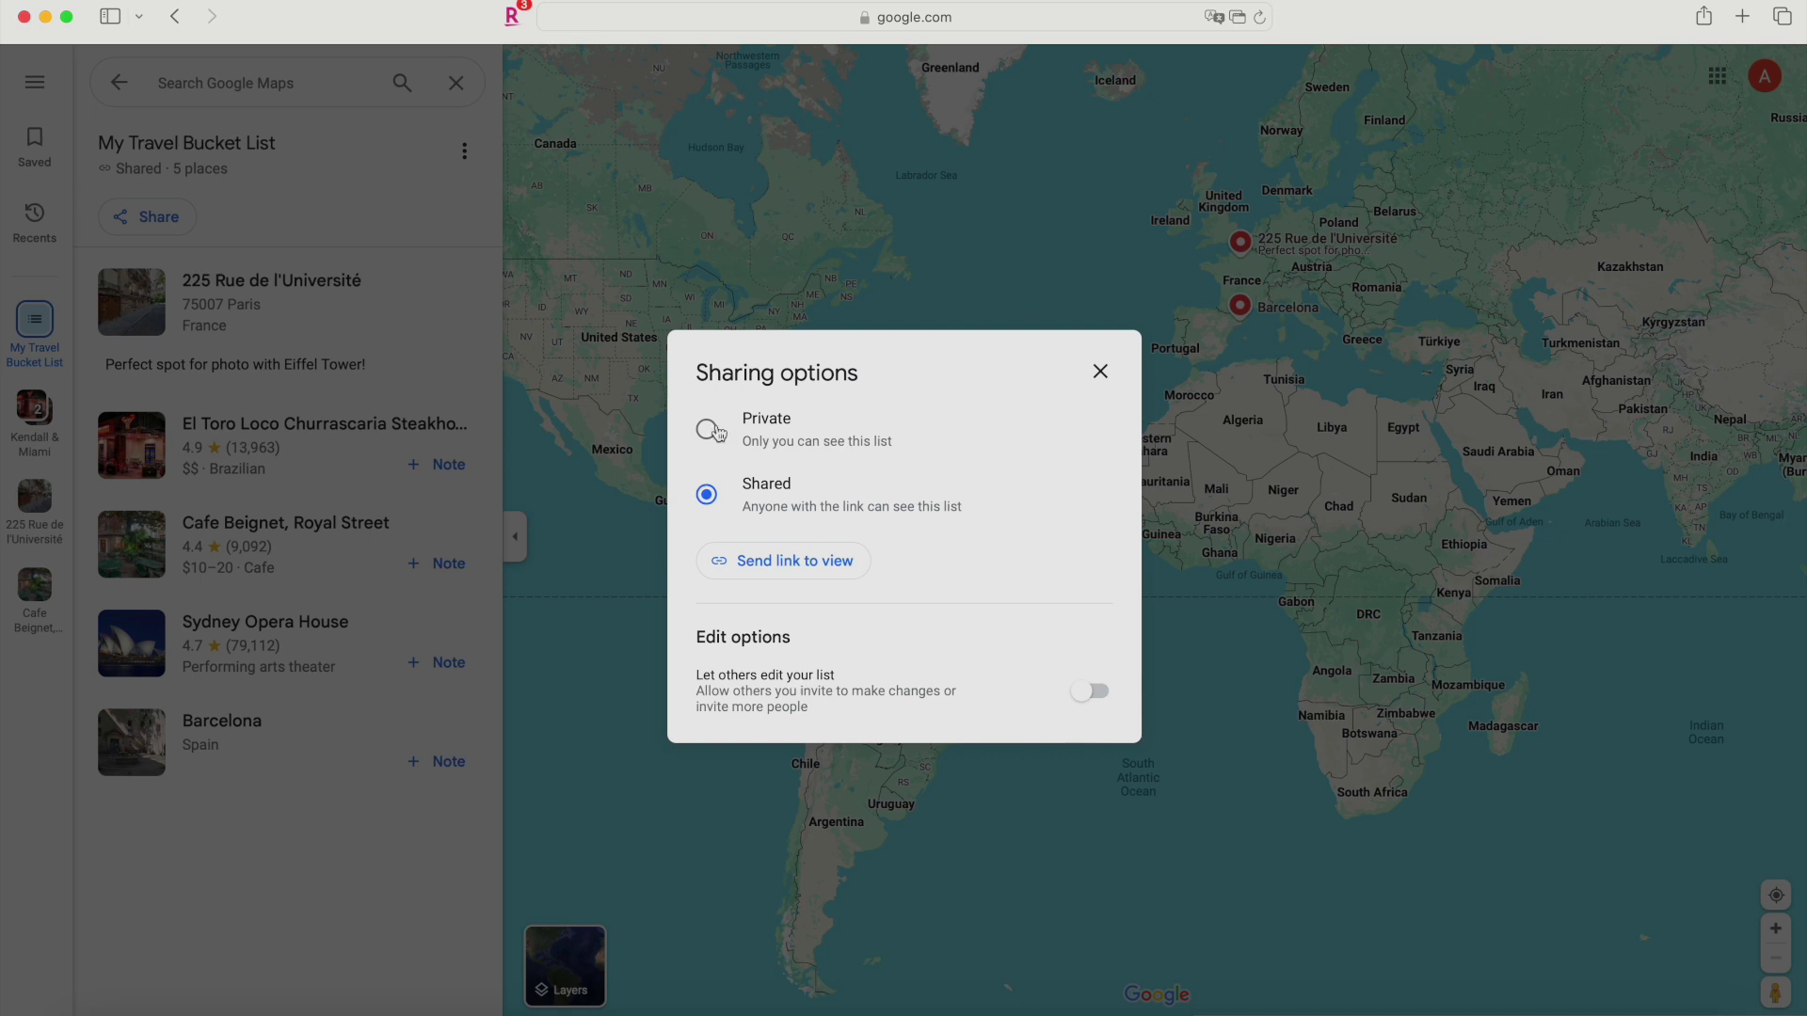
pyautogui.click(751, 563)
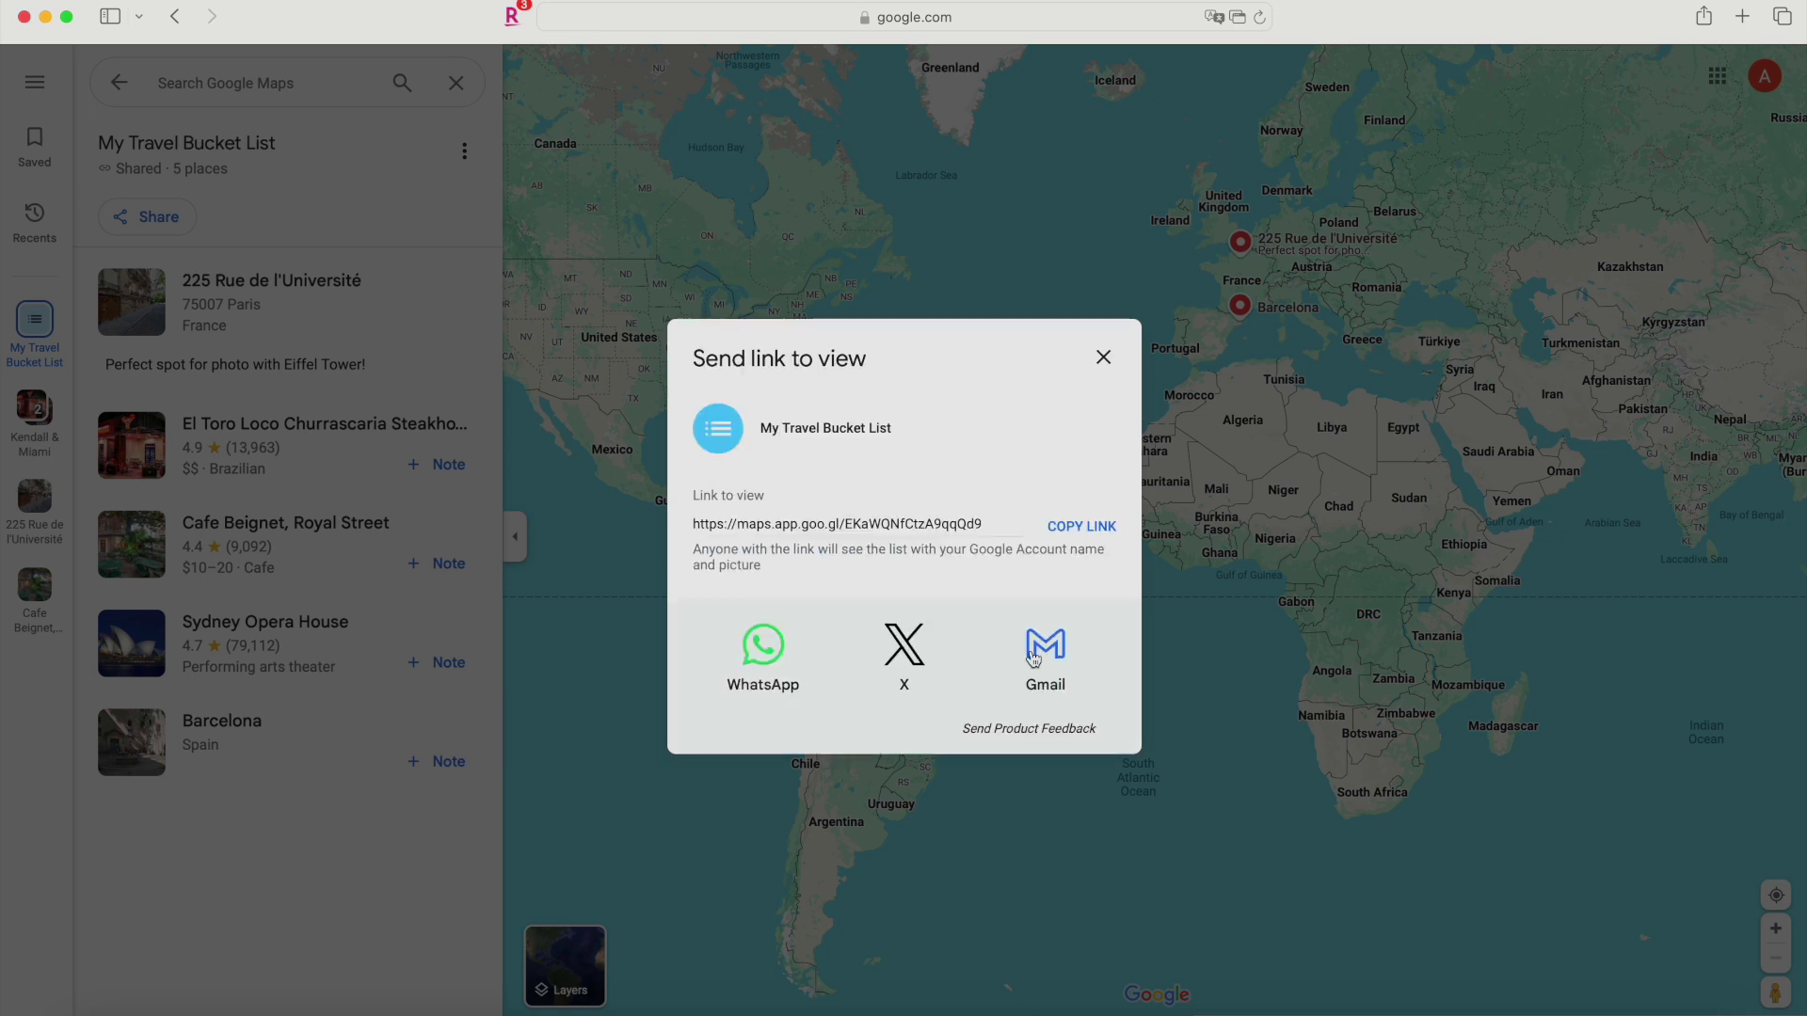
pyautogui.click(1085, 525)
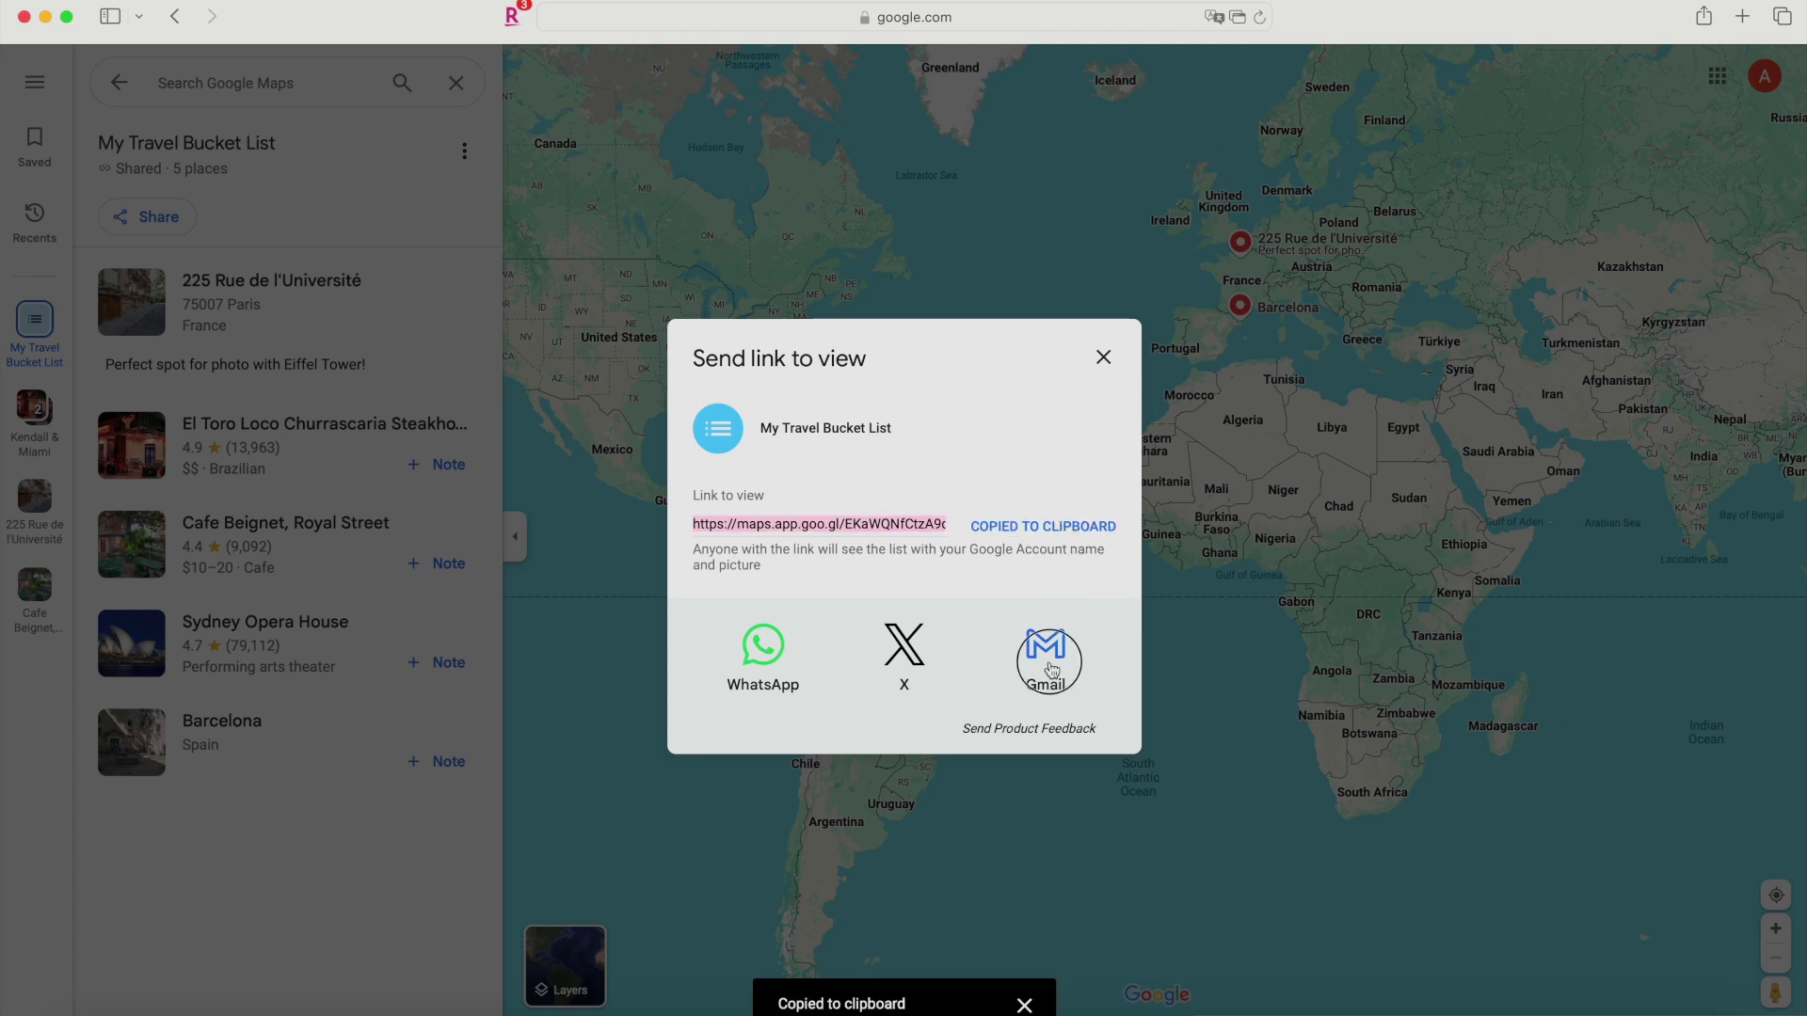